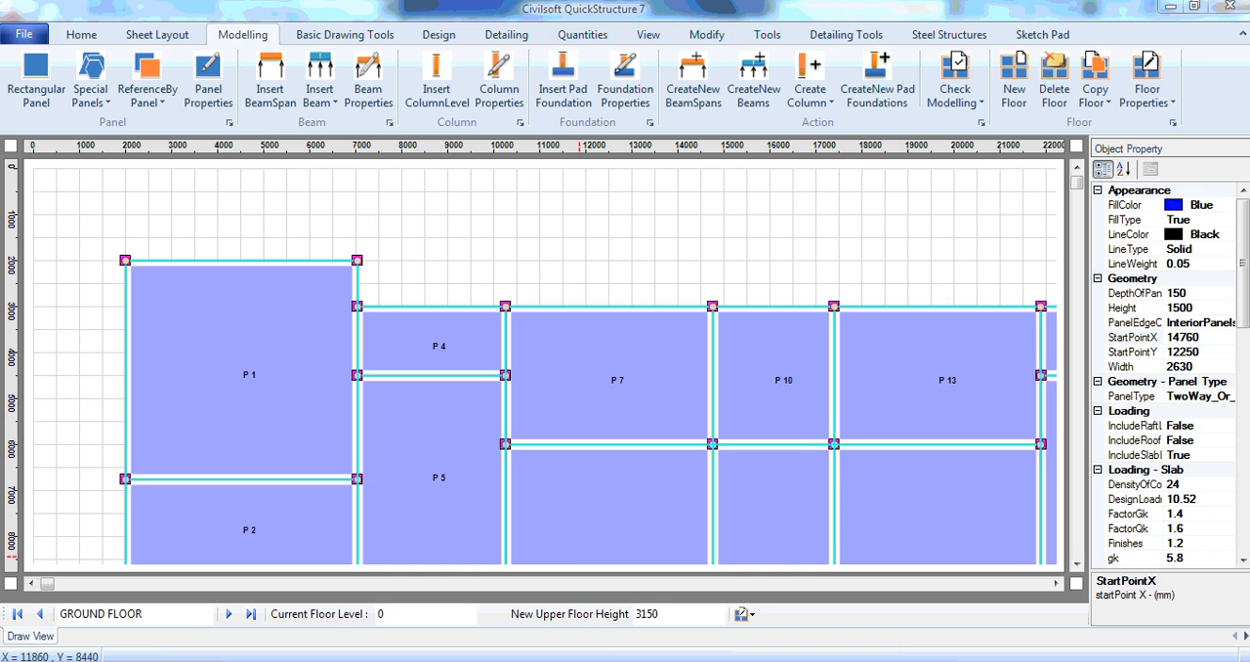
Step: In the empty project, draw a rectangular panel about 3500 by 3500 mm on Floor 1, starting at X 2000, Y 2000
left_click(677, 592)
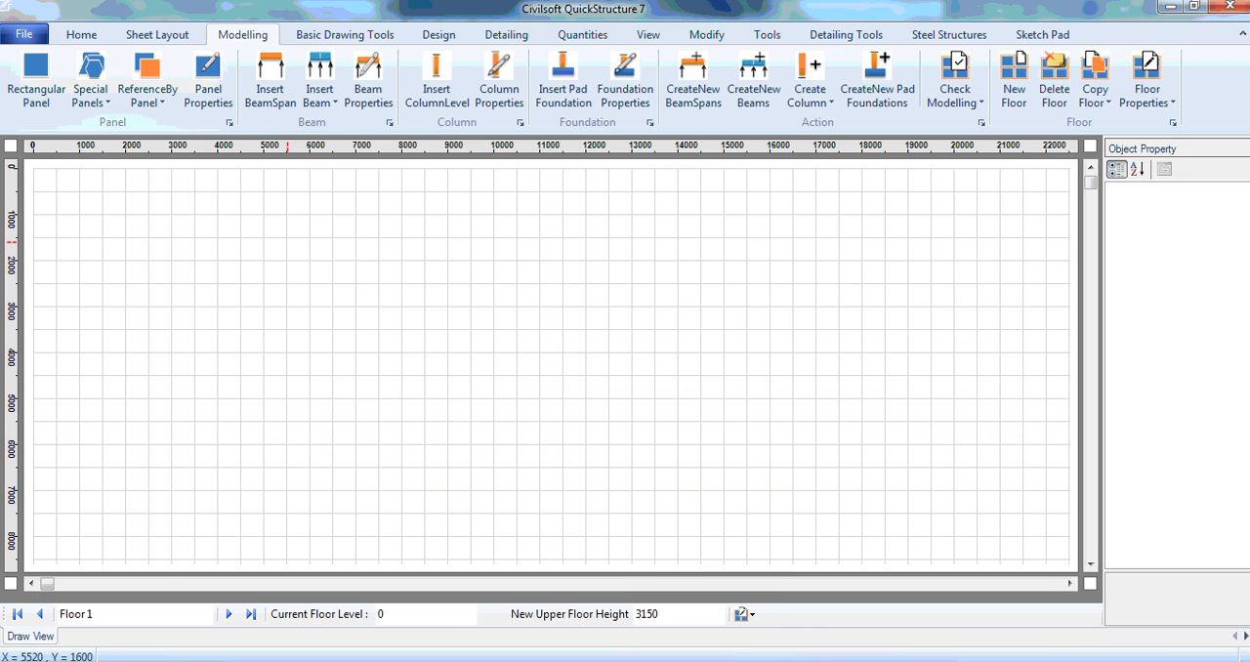
left_click(23, 34)
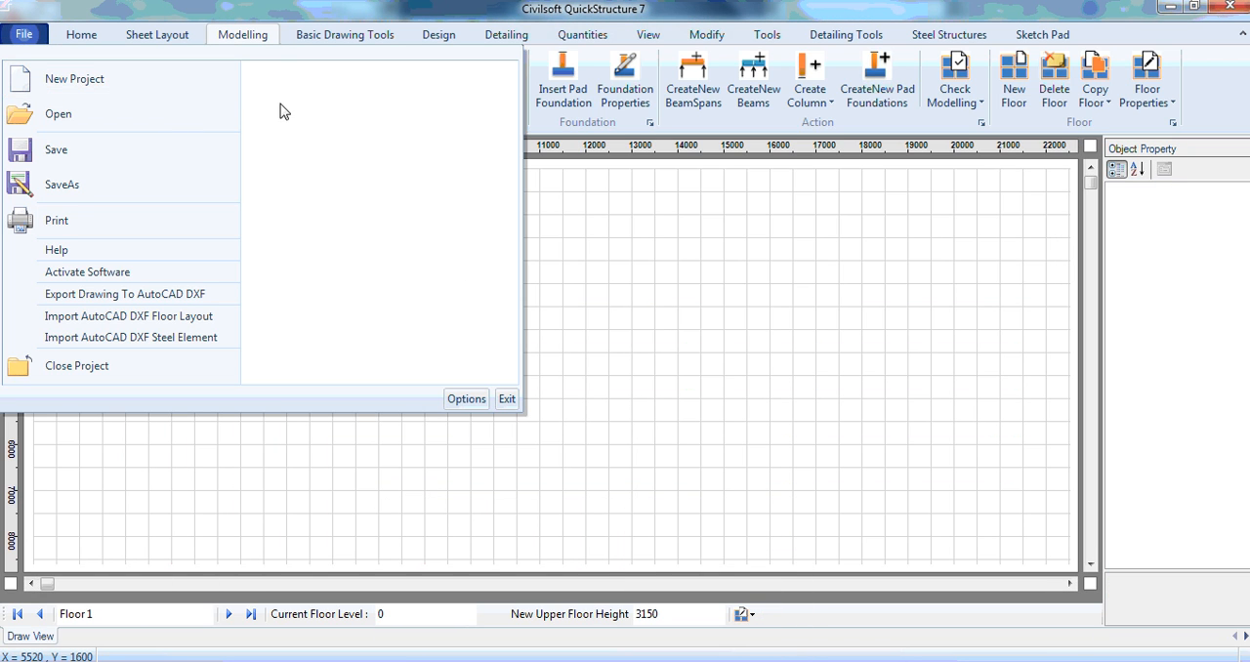
left_click(239, 16)
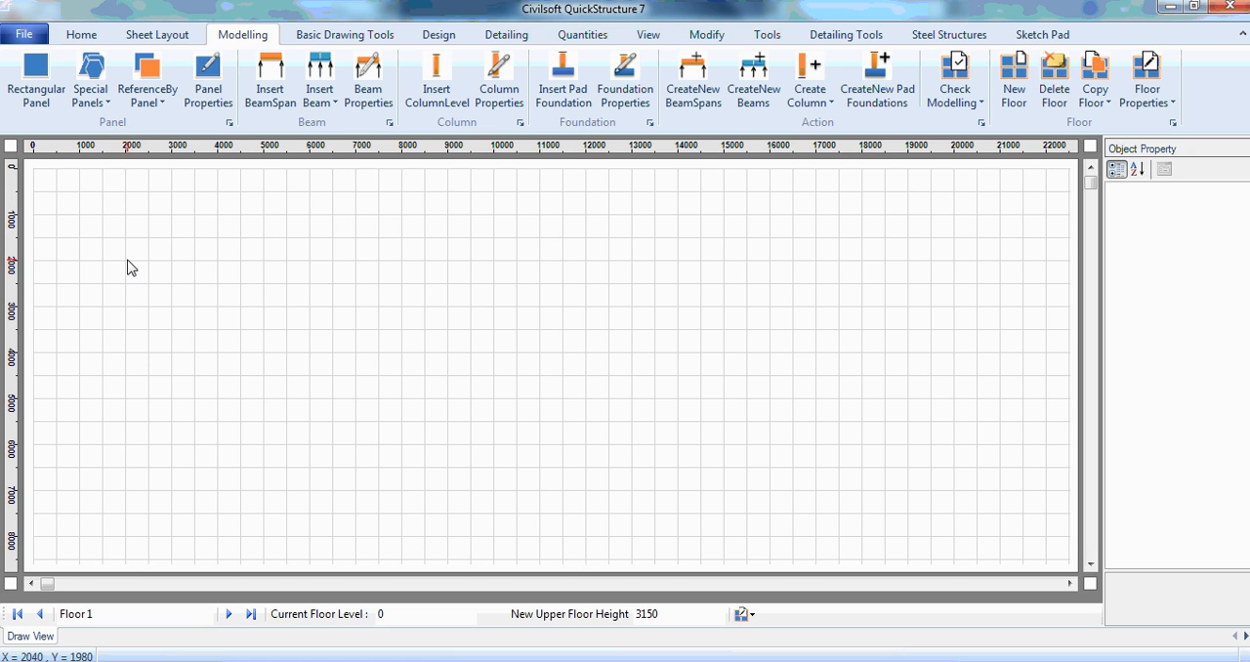
left_click_drag(127, 261, 299, 411)
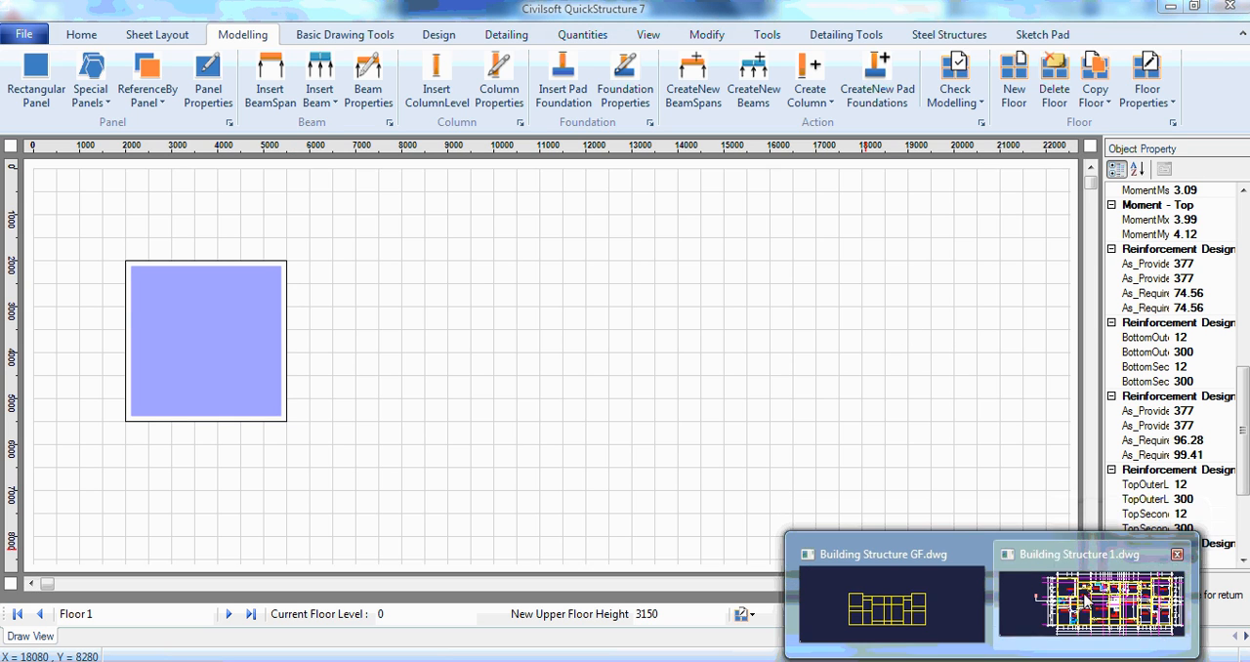
Step: Switch to Building Structure 1.dwg in AutoCAD and examine the grid dimensions around the upper-left bedroom, then return to QuickStructure
left_click(1084, 596)
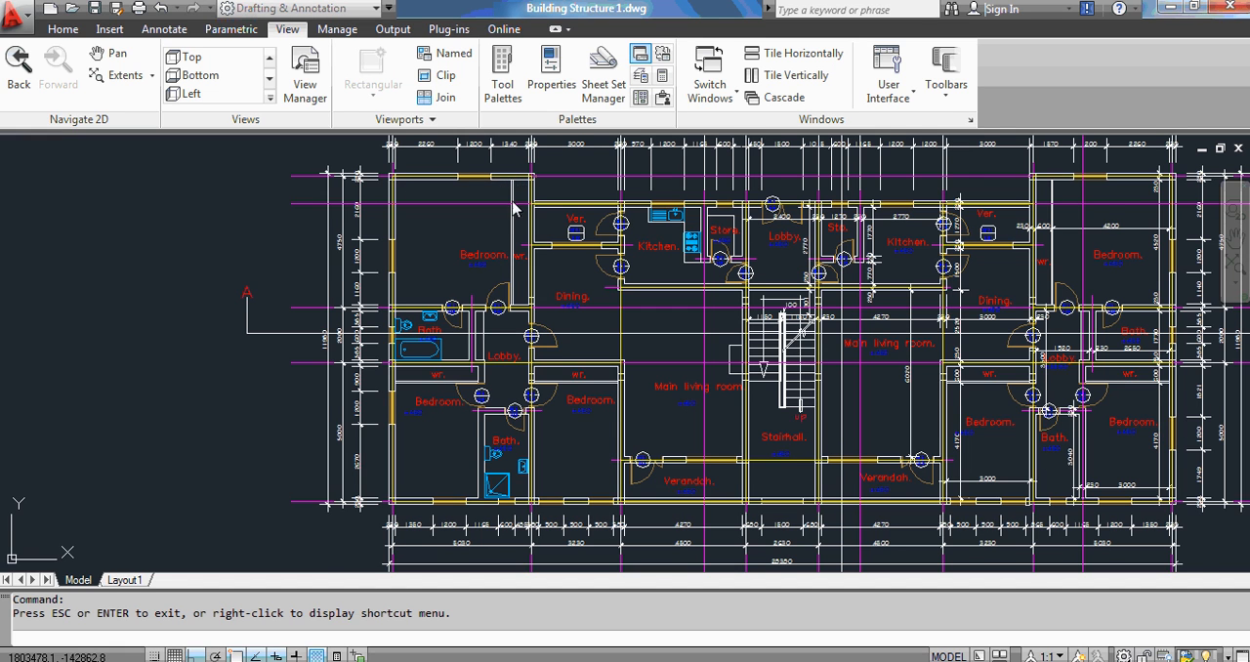
left_click_drag(515, 208, 512, 273)
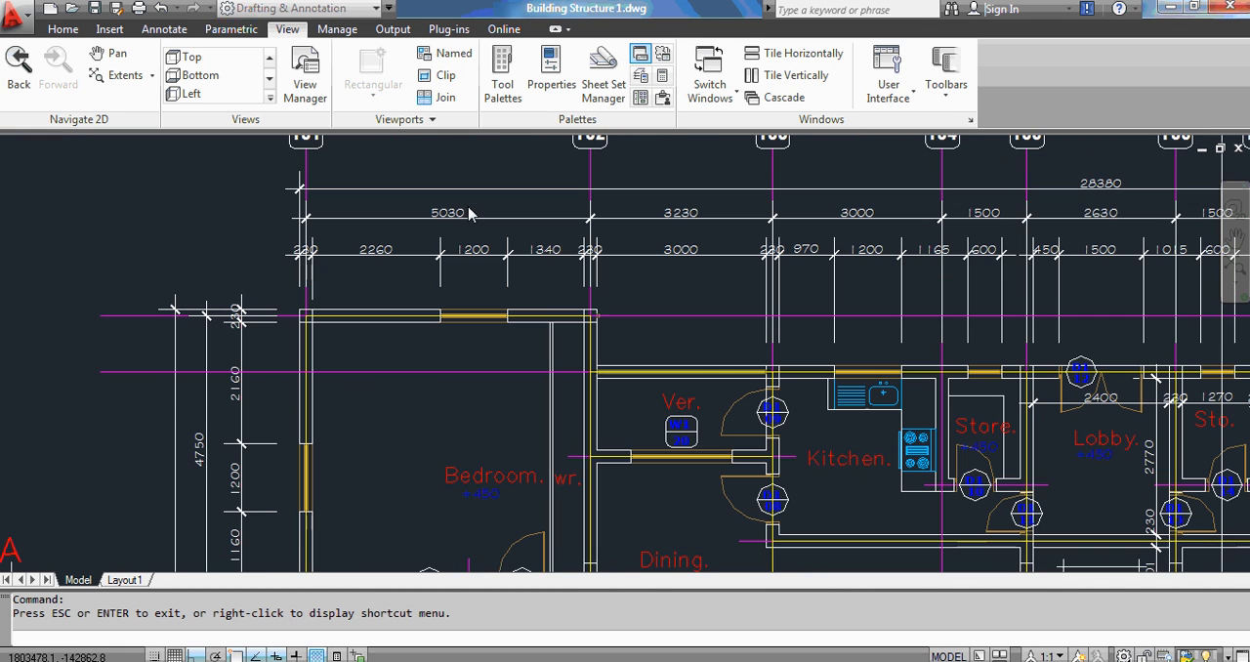
scroll(469, 209, "up", 5)
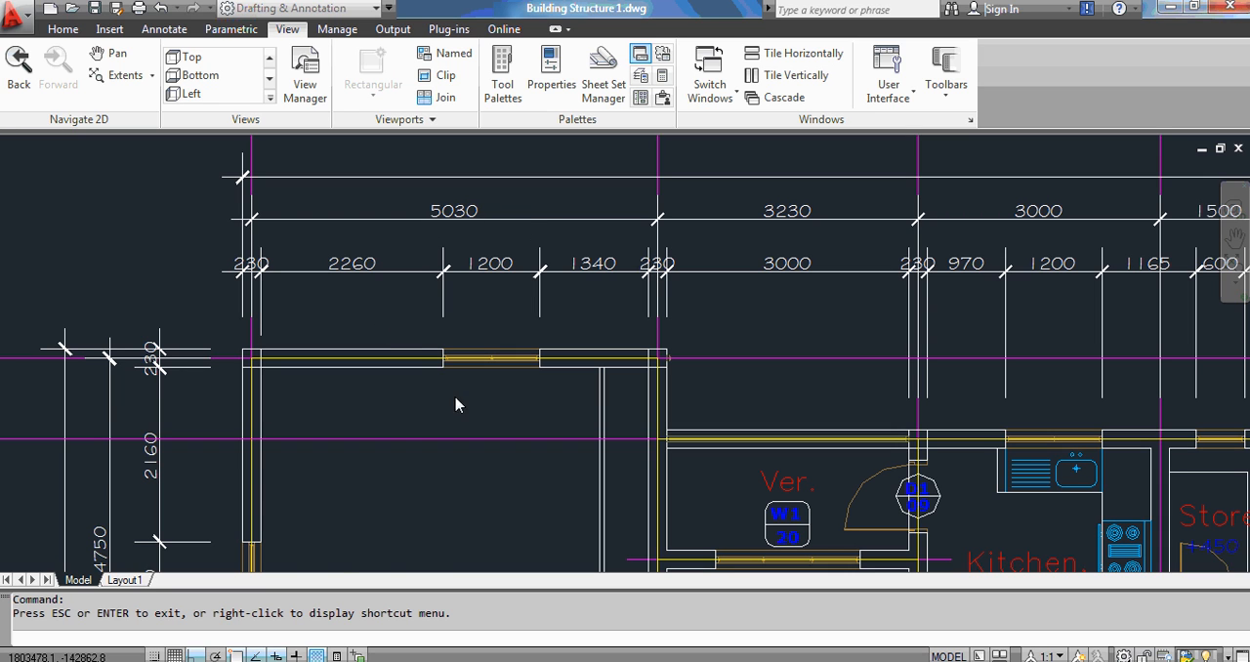
left_click_drag(455, 404, 500, 294)
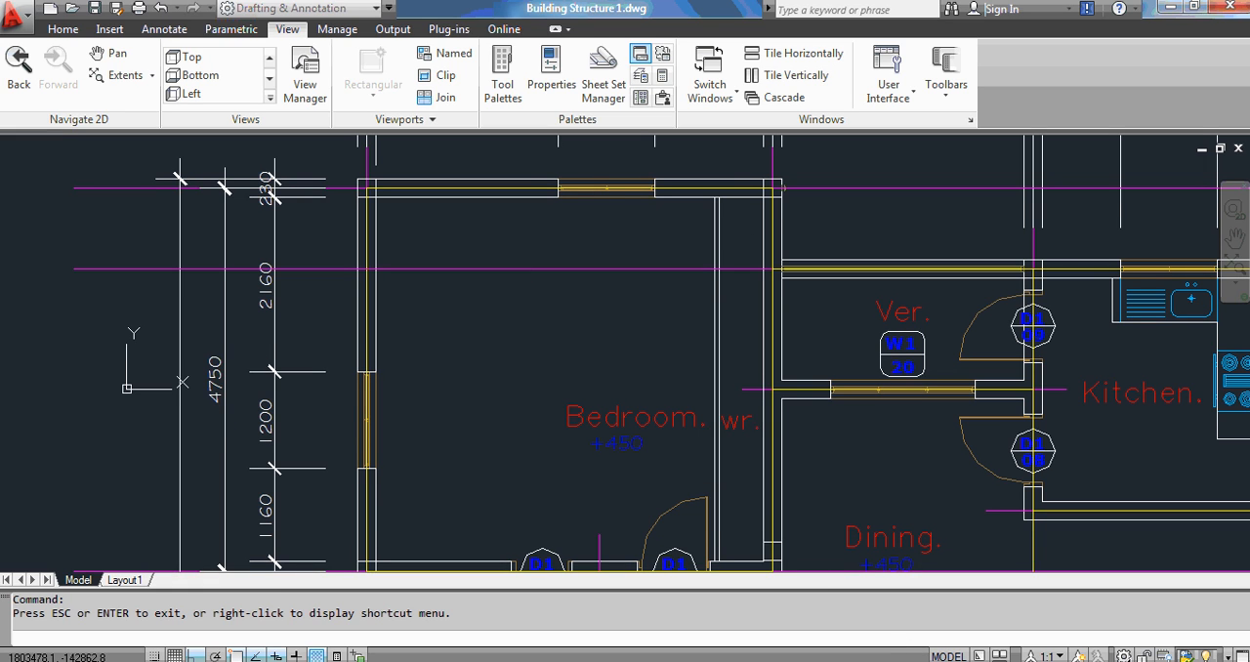
left_click(742, 590)
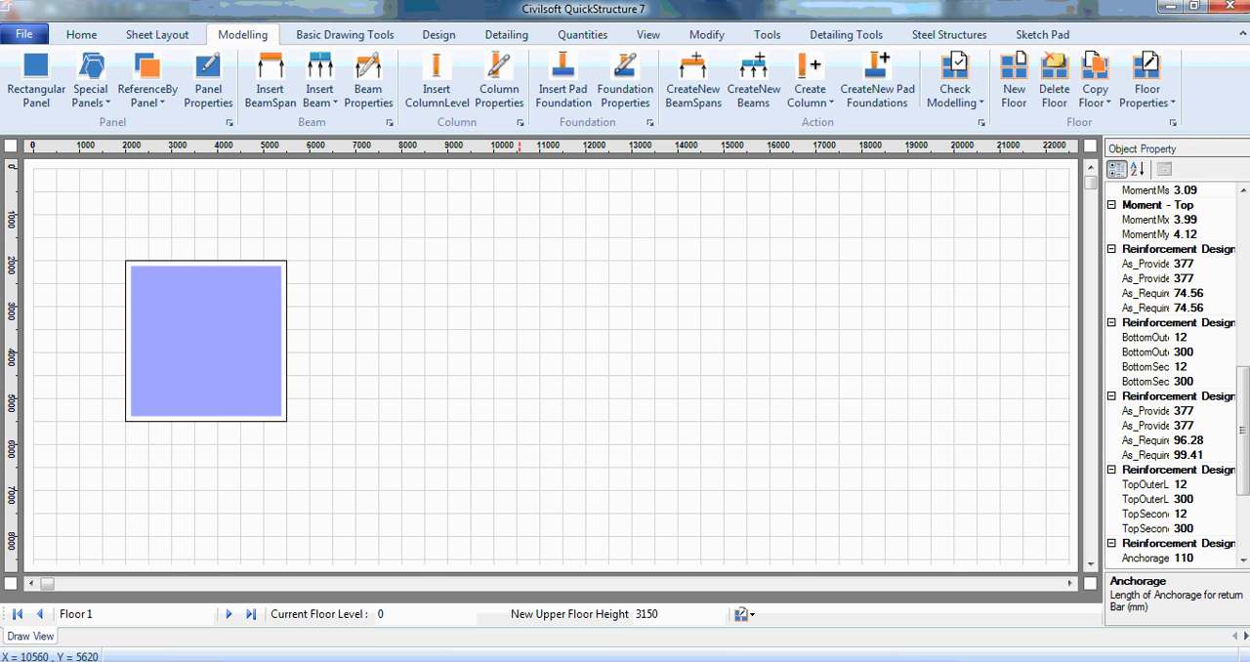
Step: Set the panel's width to 5030 mm and its height to 4750 mm
left_click_drag(1243, 428, 1243, 260)
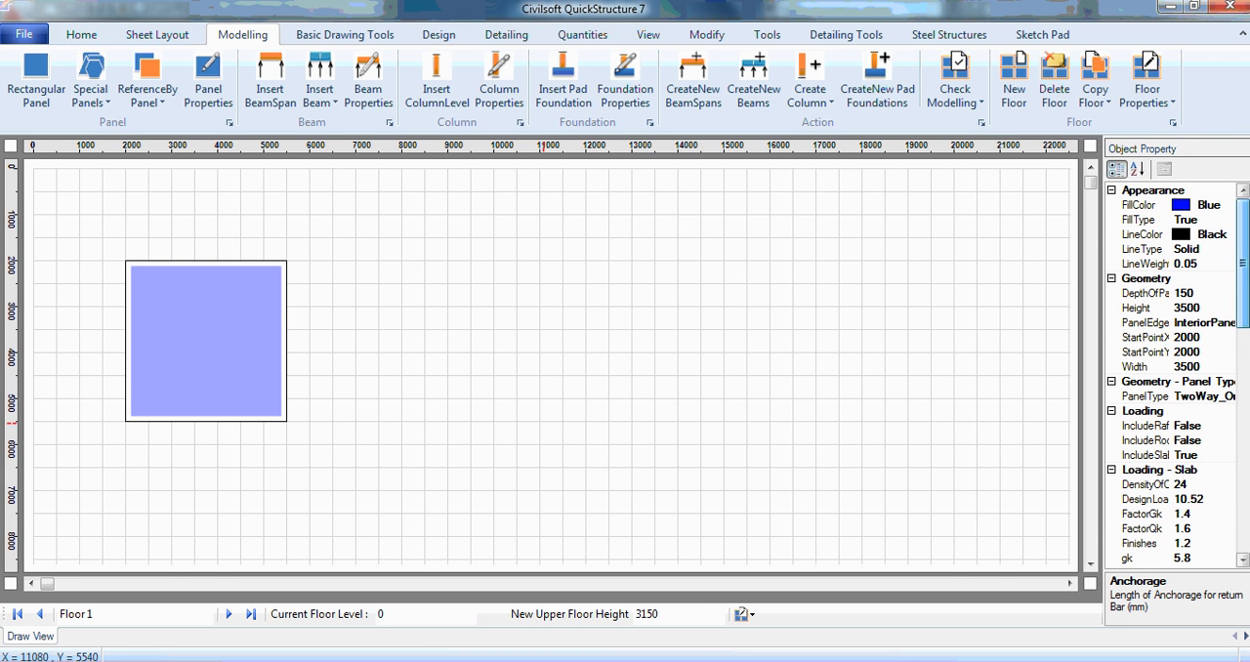
left_click(1208, 368)
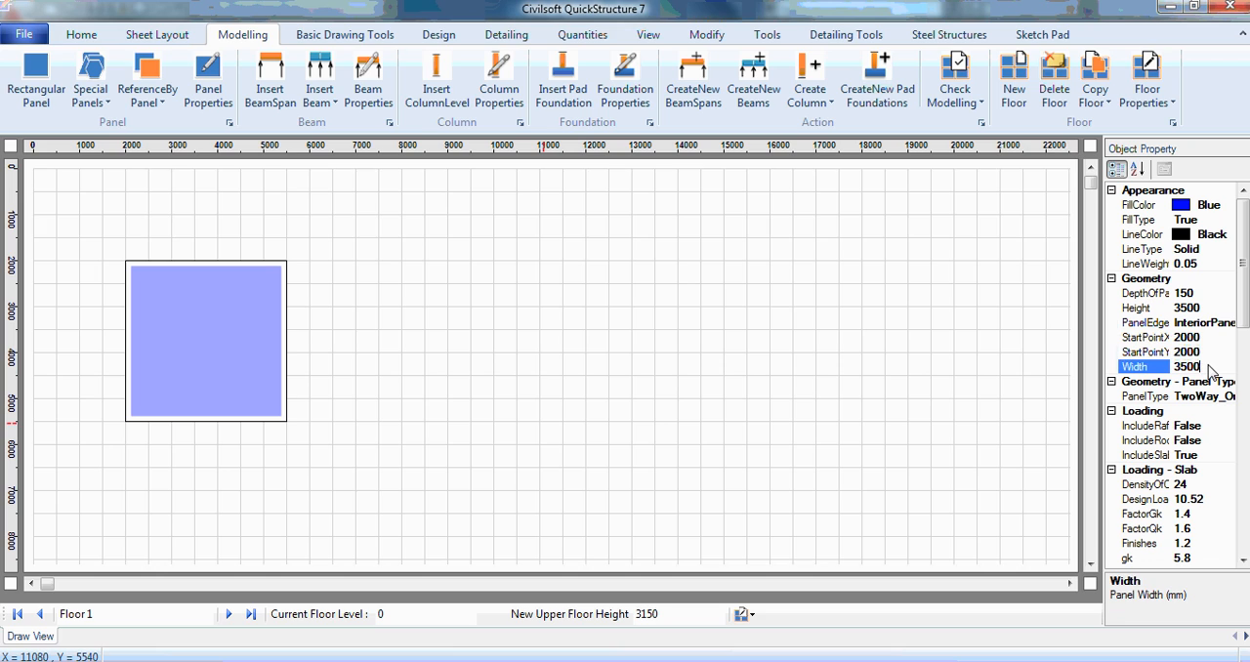
double_click(1209, 367)
type("5")
left_click(1205, 310)
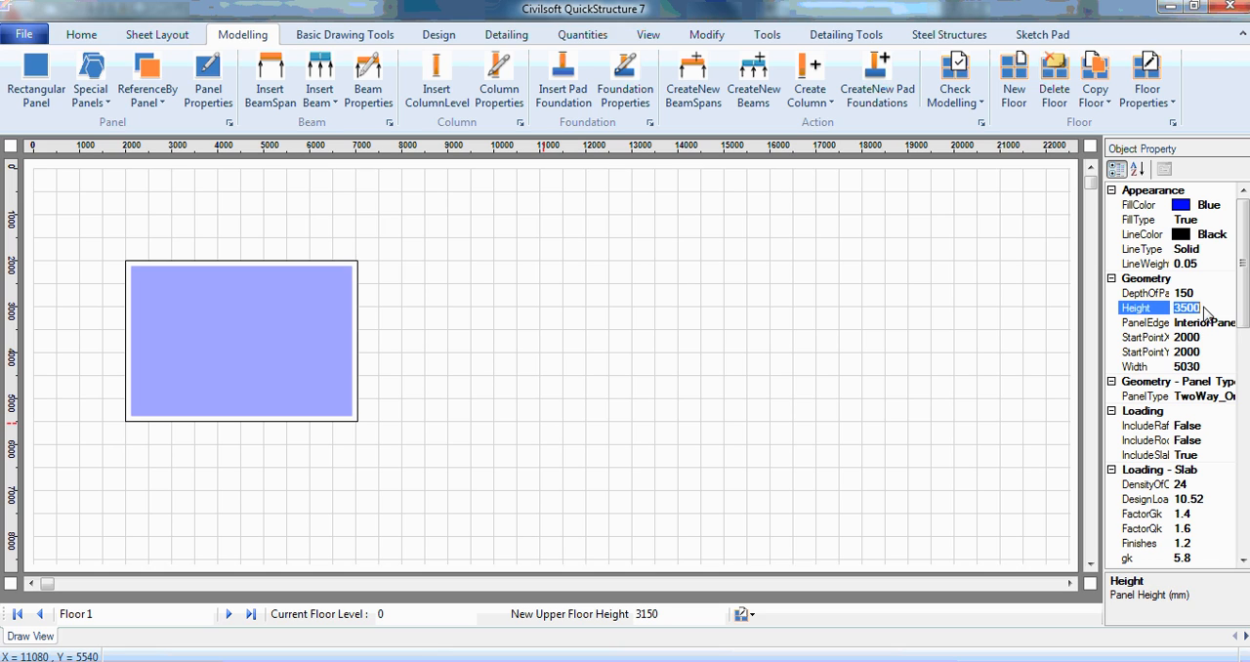
type("47")
key("Return")
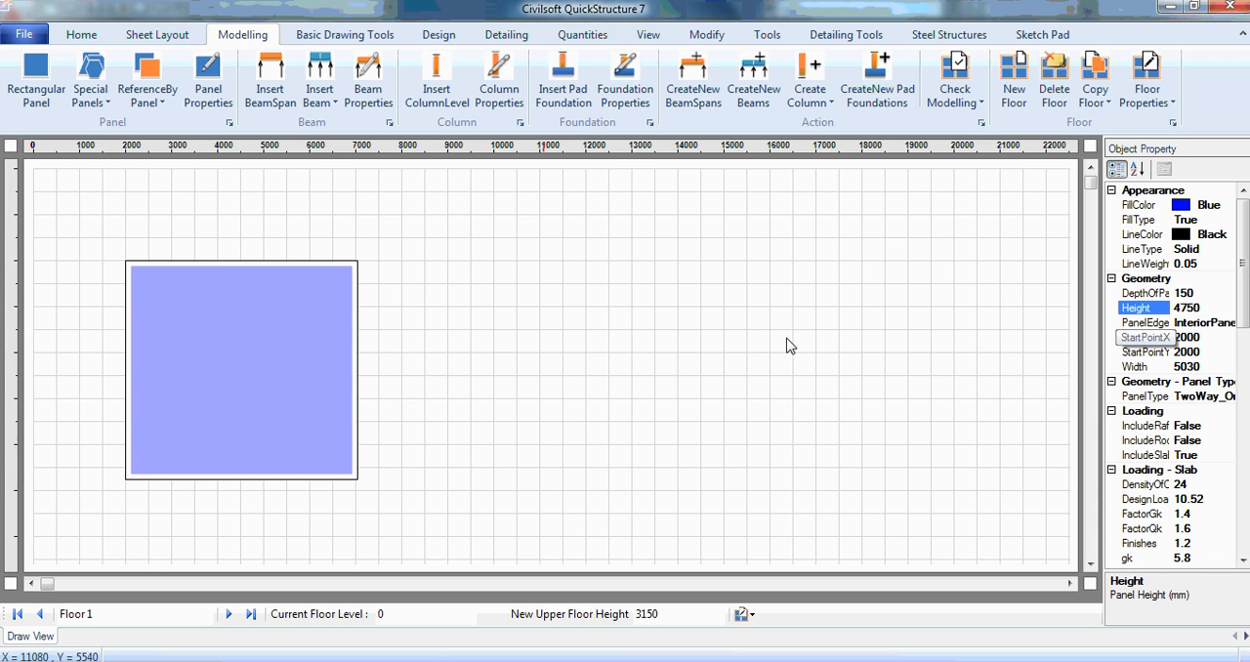
Step: Copy the 5030 by 4750 mm panel directly below itself with the reference panel command
left_click(276, 263)
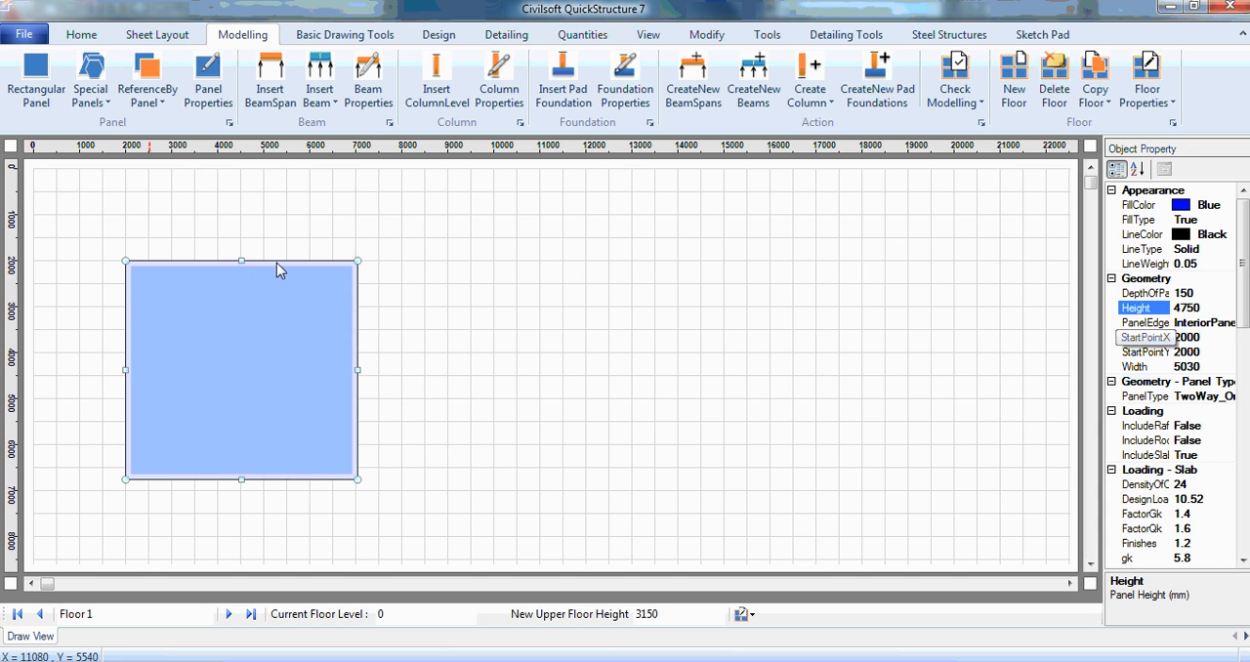
left_click(151, 96)
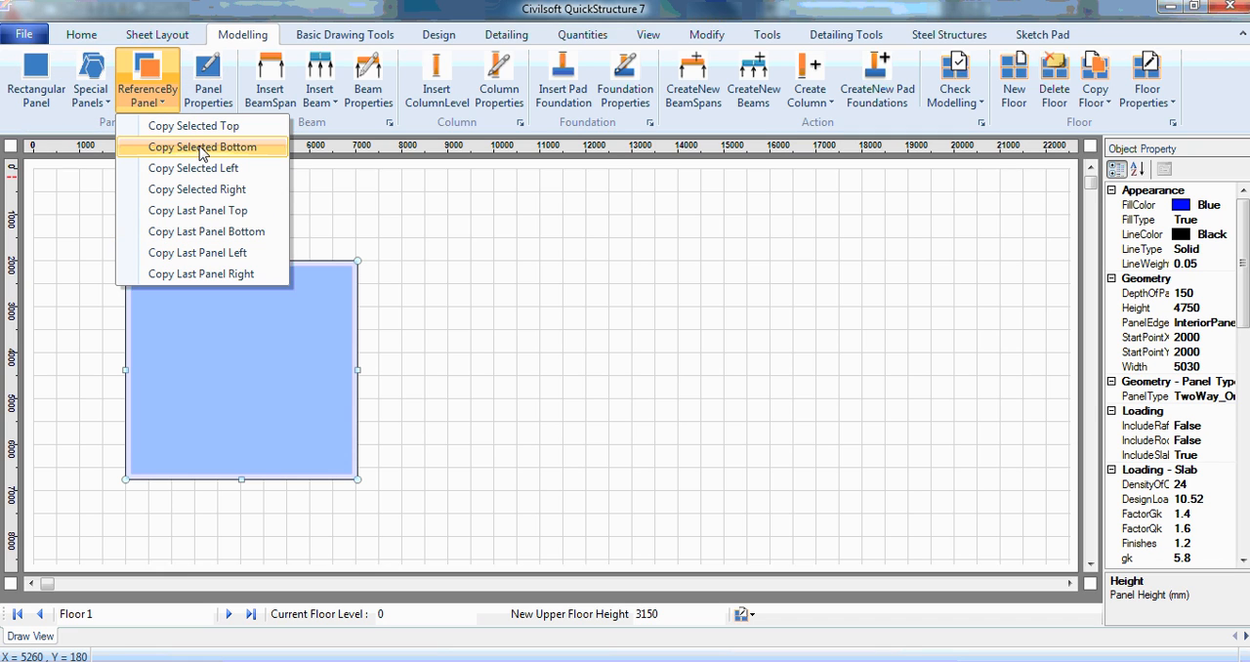
left_click(202, 149)
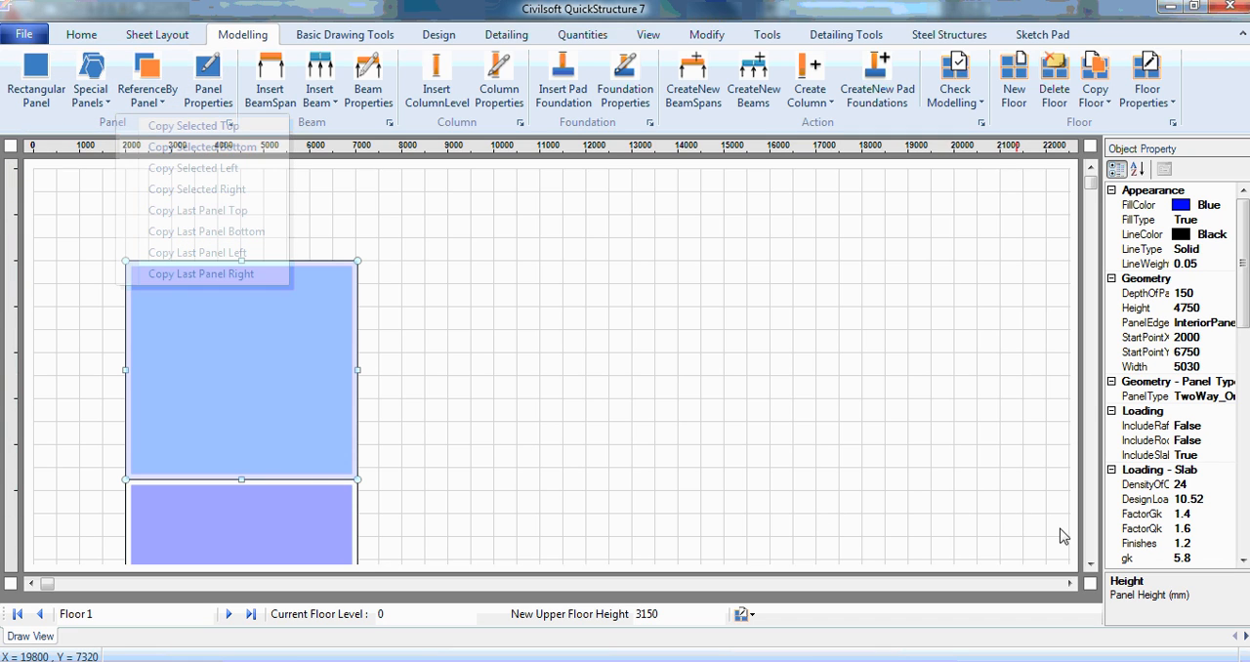
left_click(1090, 565)
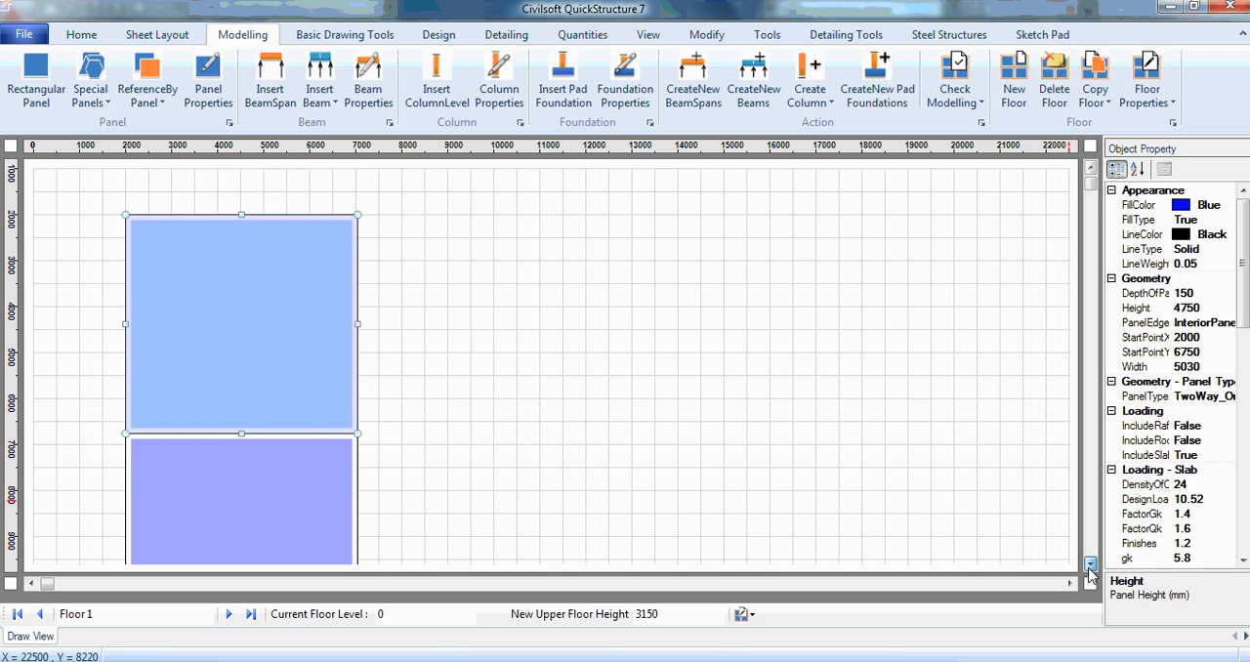
Step: Check the bath and lobby depth in Building Structure 1.dwg in AutoCAD and set the second panel's height to 2000 mm in QuickStructure
left_click(287, 477)
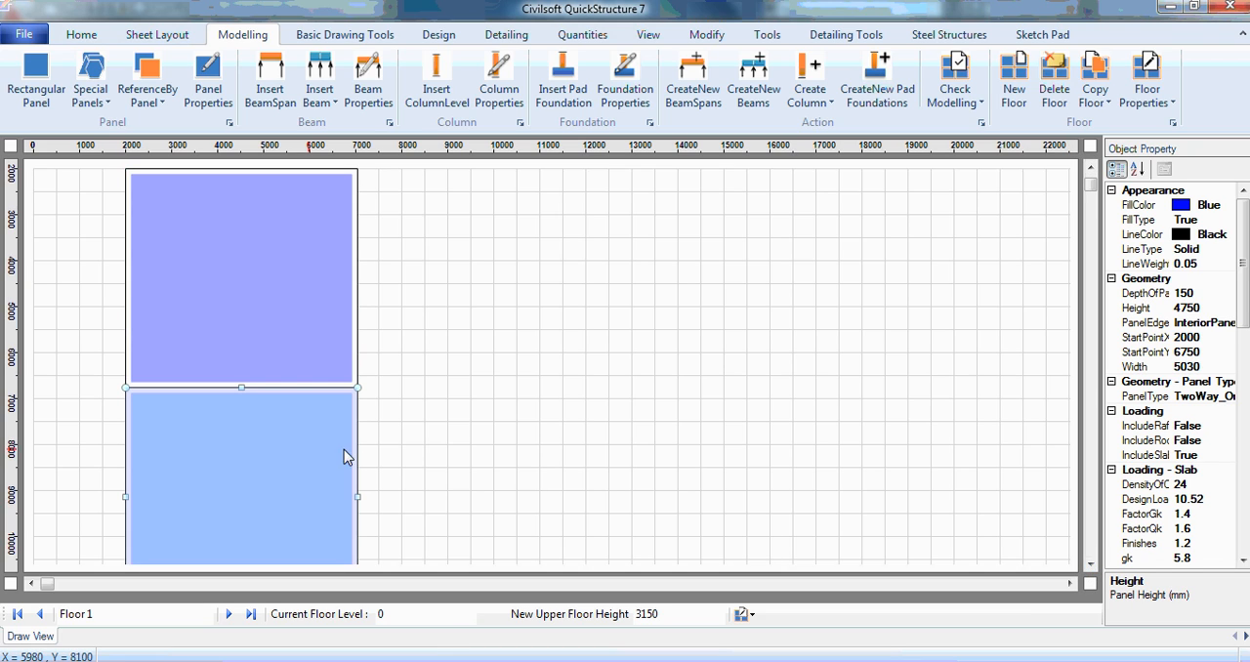
left_click(1208, 311)
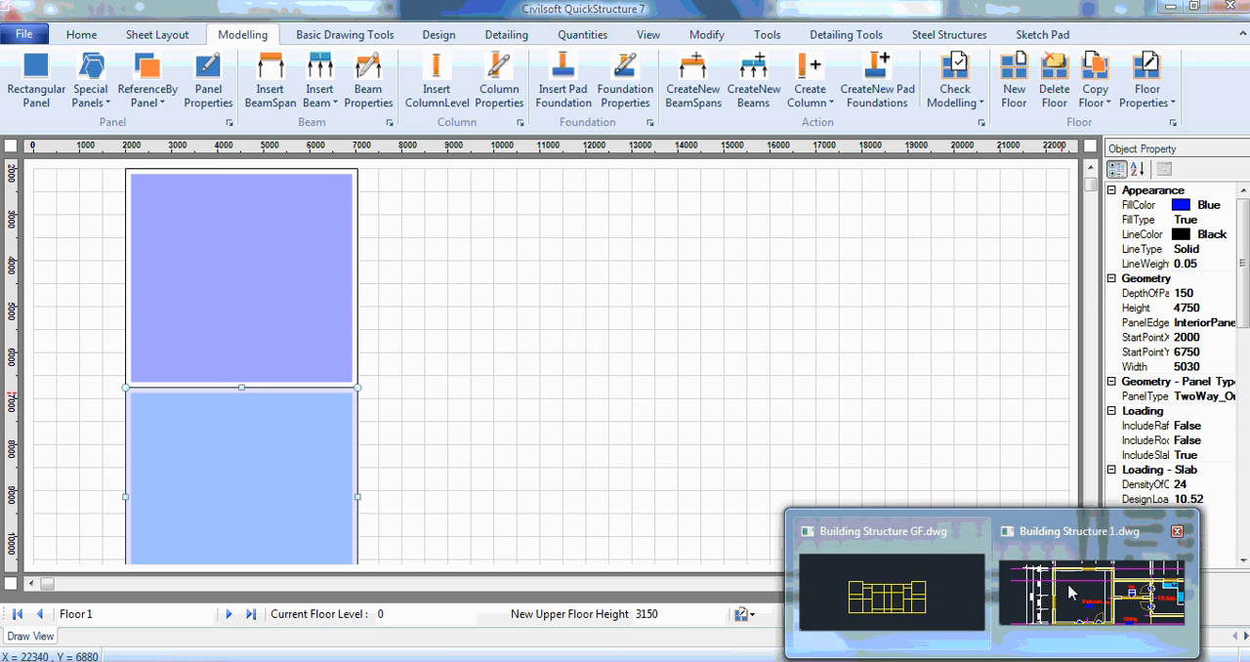
left_click(1078, 596)
middle_click_drag(509, 413, 532, 160)
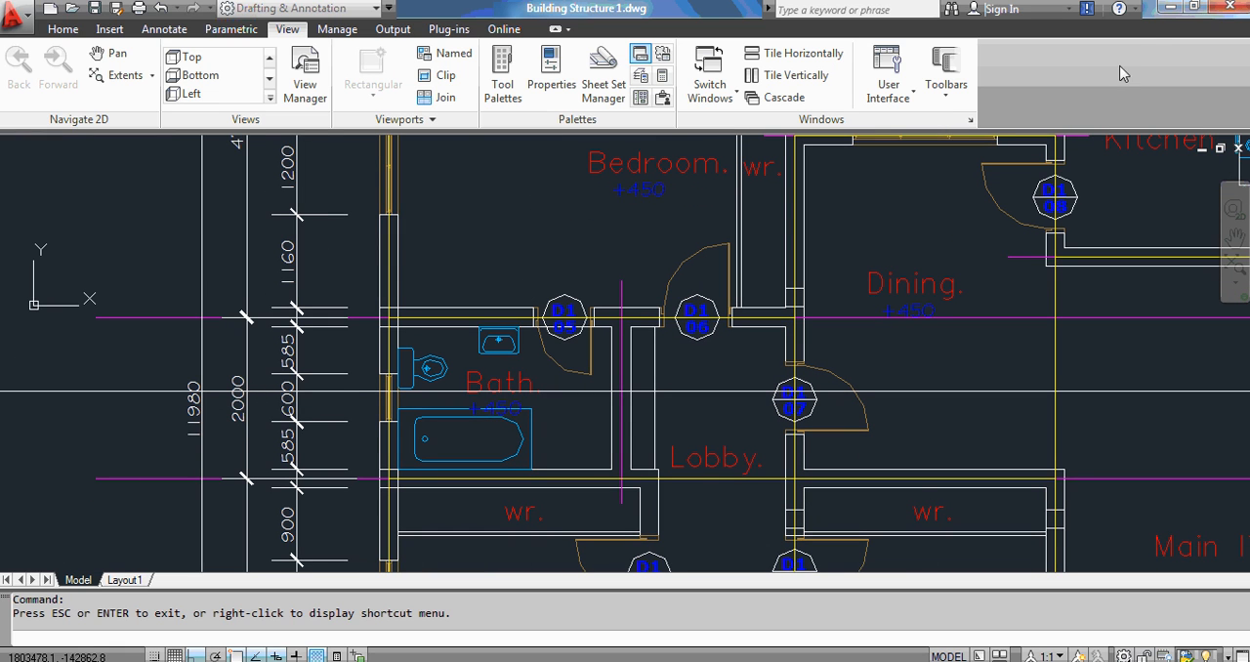
left_click(1169, 9)
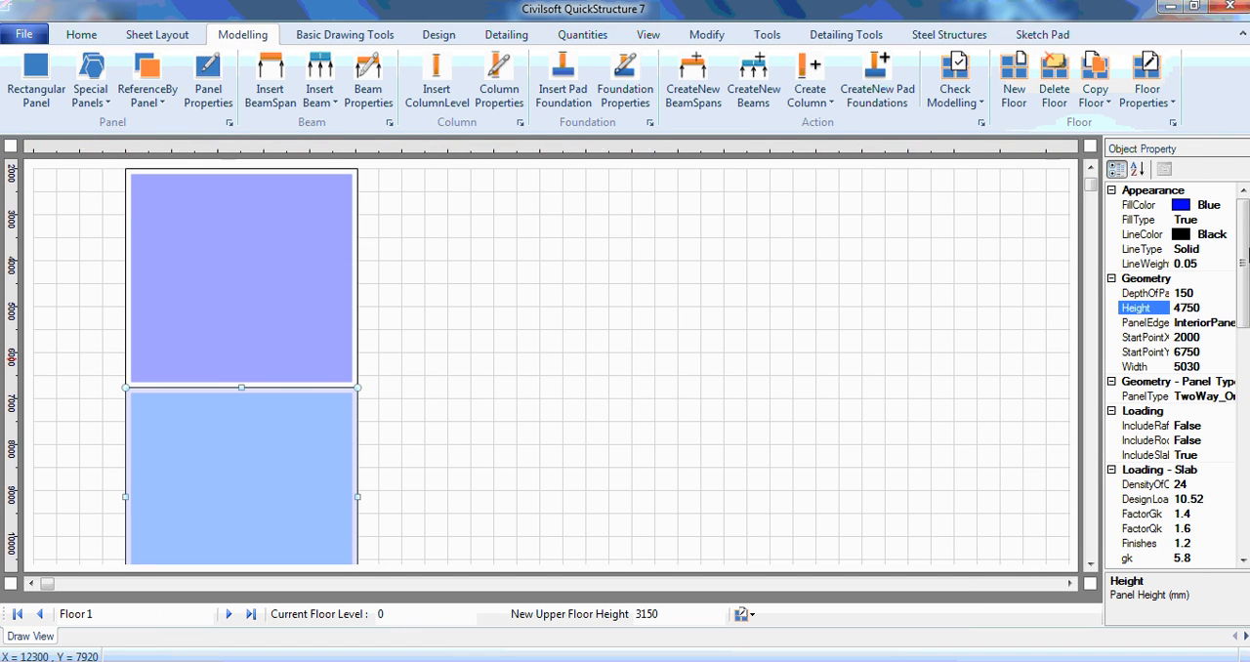
left_click(1207, 309)
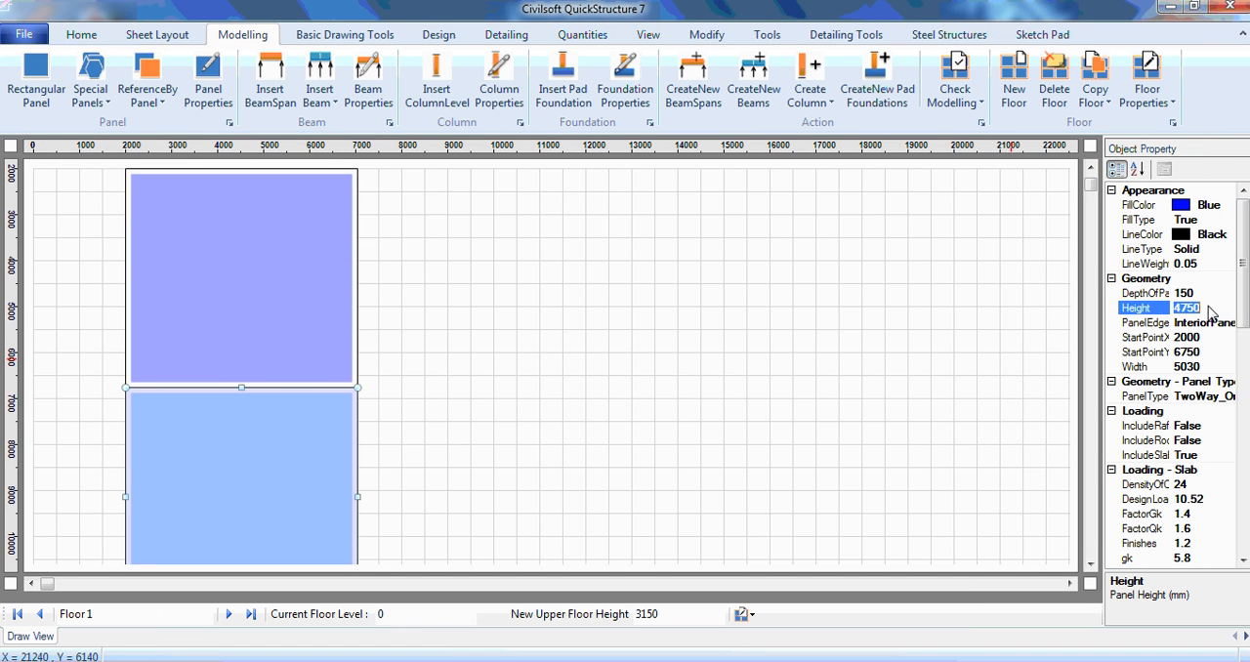
type("2000")
key("Return")
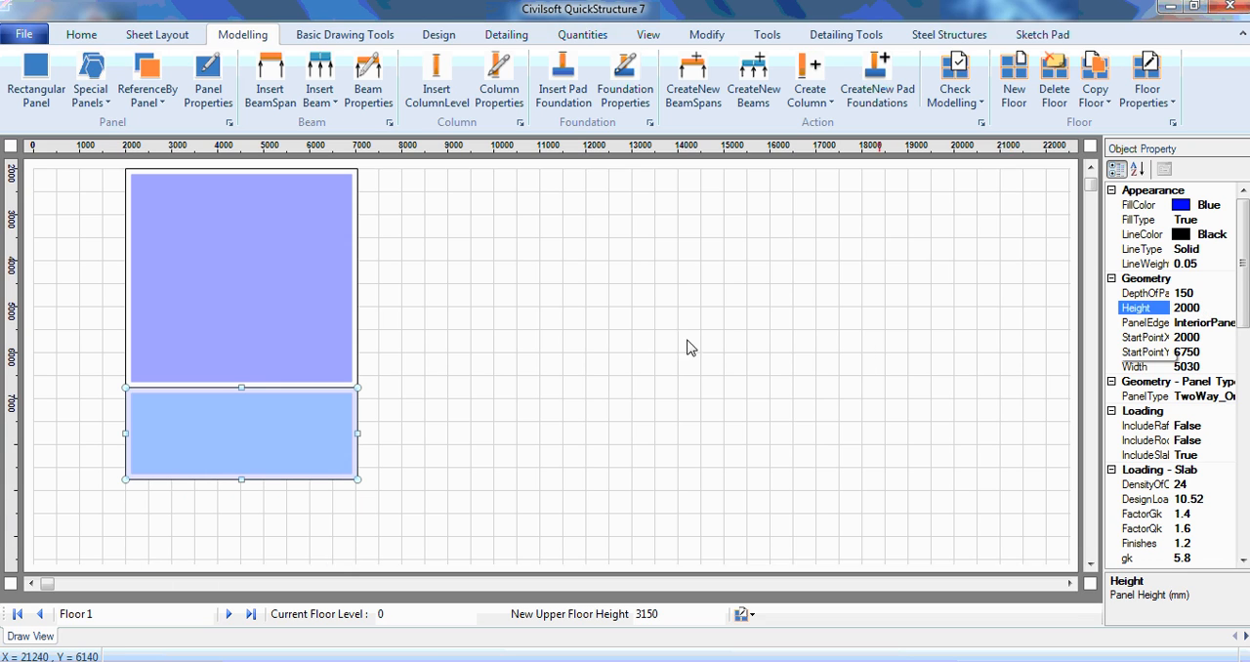
Step: Copy the second panel directly below itself and select the new third panel
left_click(147, 93)
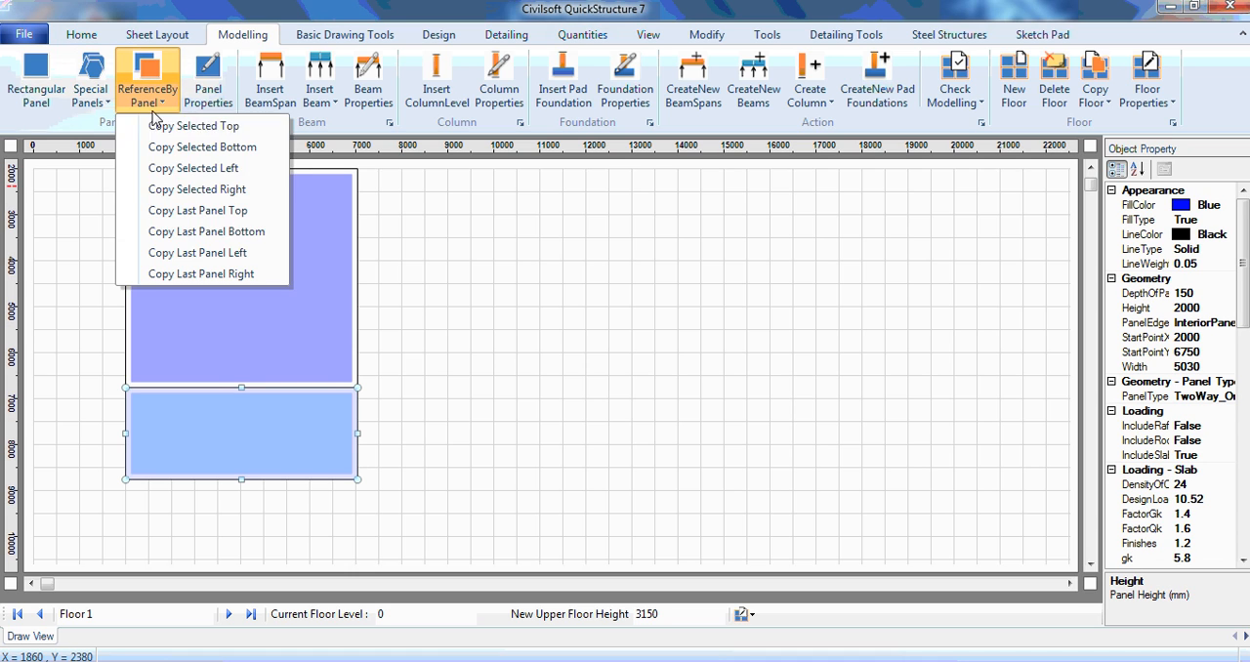
left_click(215, 146)
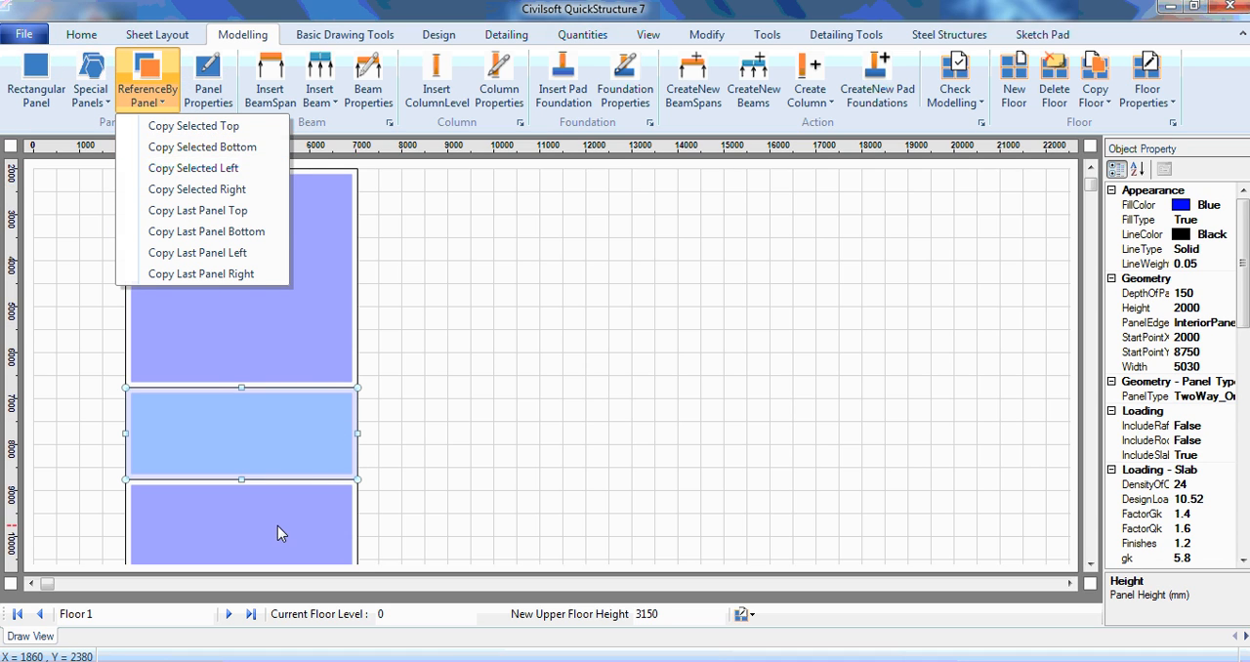
left_click(278, 525)
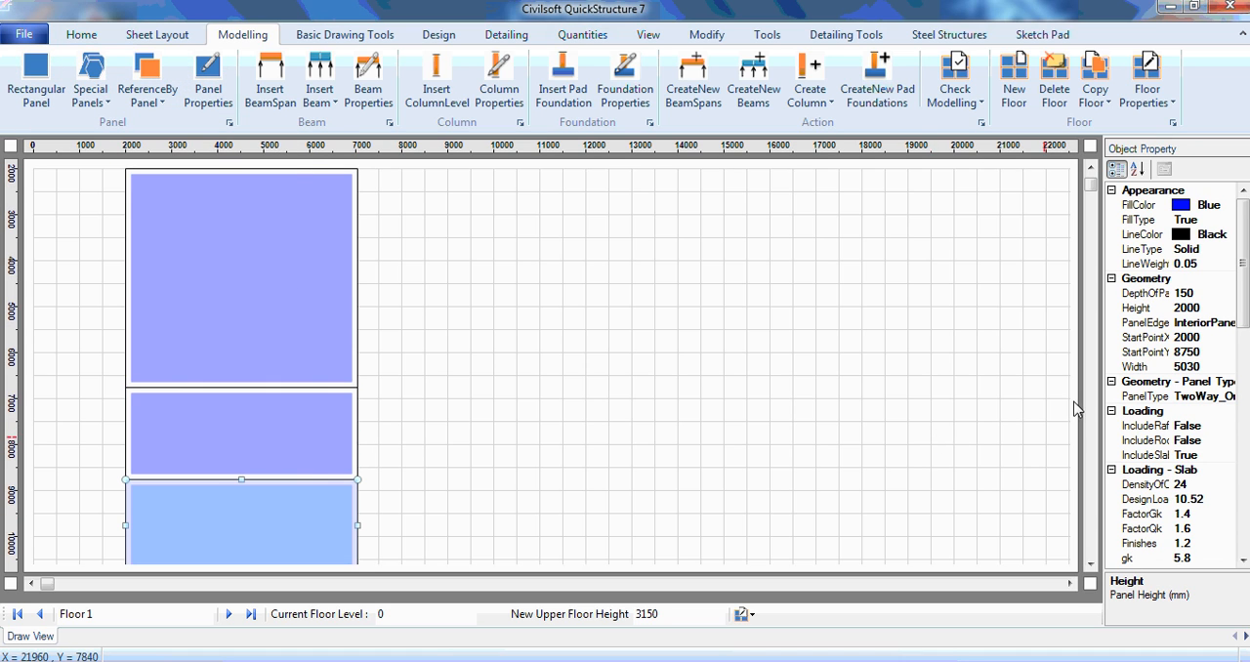
Step: Check the lower-left bedroom's depth in Building Structure 1.dwg in AutoCAD and set the third panel's height to 5000 mm in QuickStructure
left_click(1179, 310)
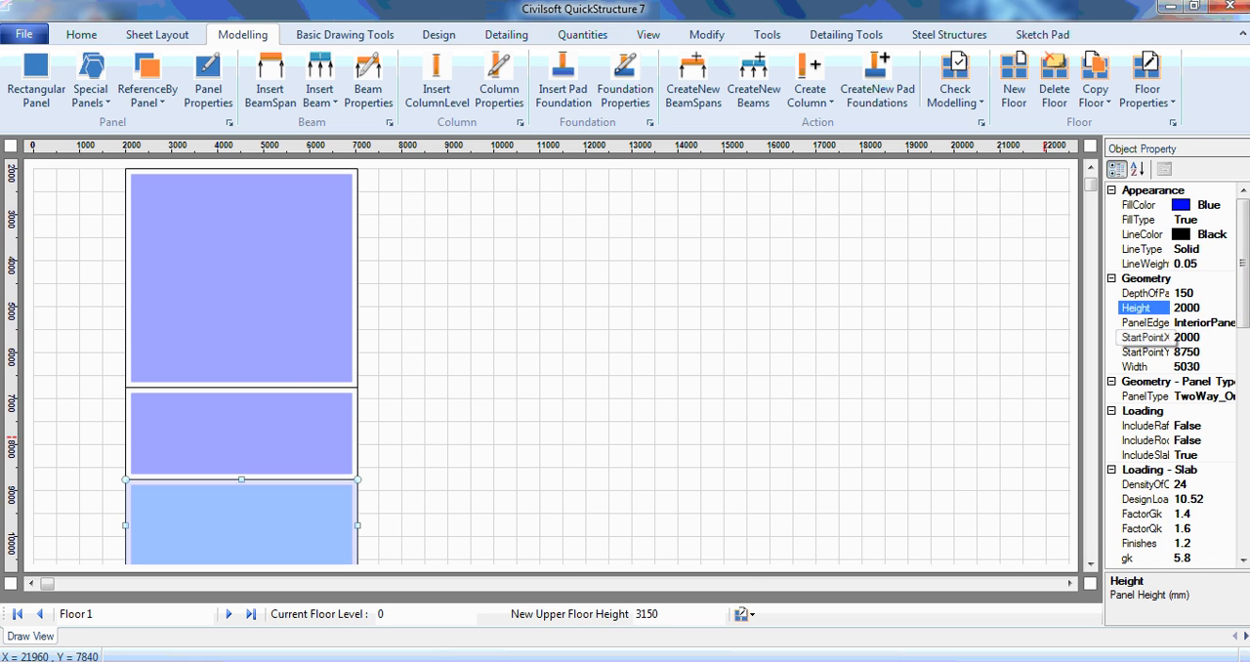
left_click(992, 660)
left_click(1082, 588)
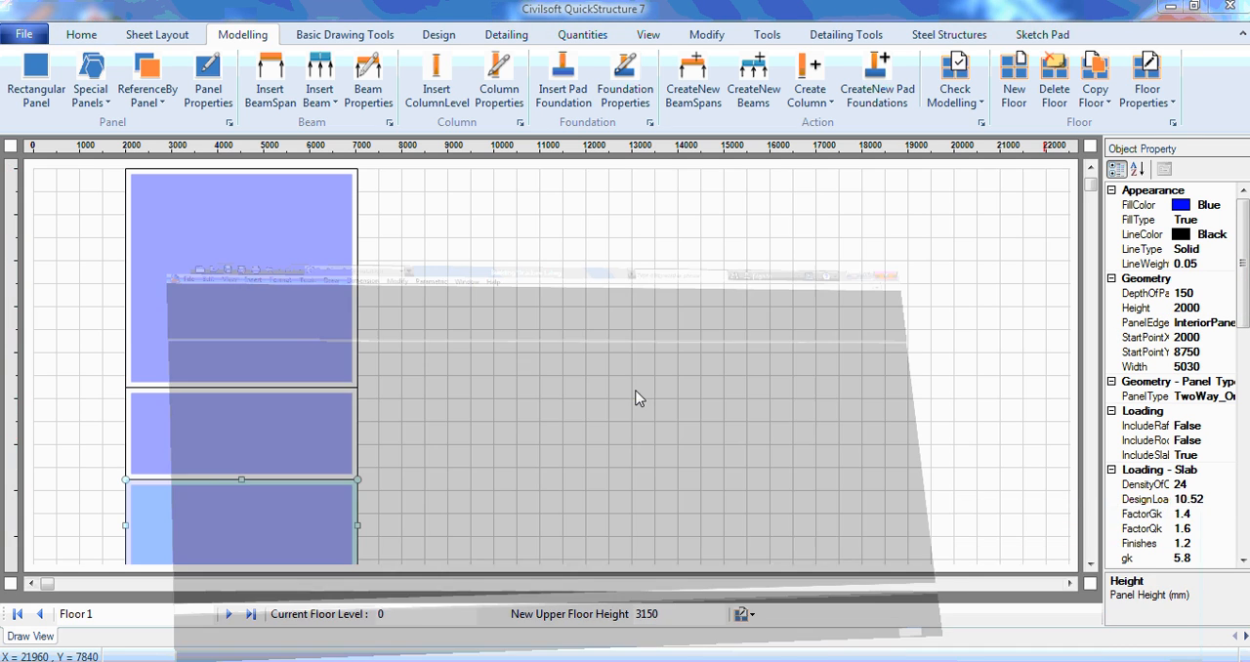
middle_click_drag(491, 267, 495, 240)
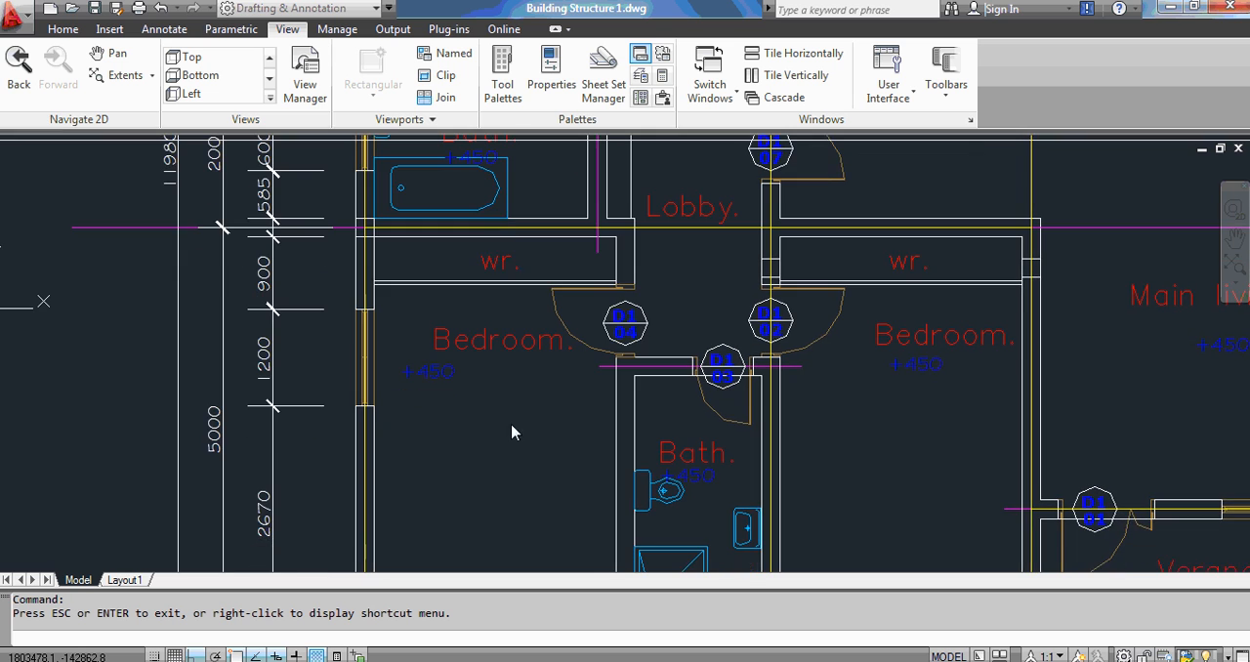
mouse_move(511, 427)
middle_mouse_down()
mouse_move(509, 352)
mouse_move(510, 368)
middle_mouse_up()
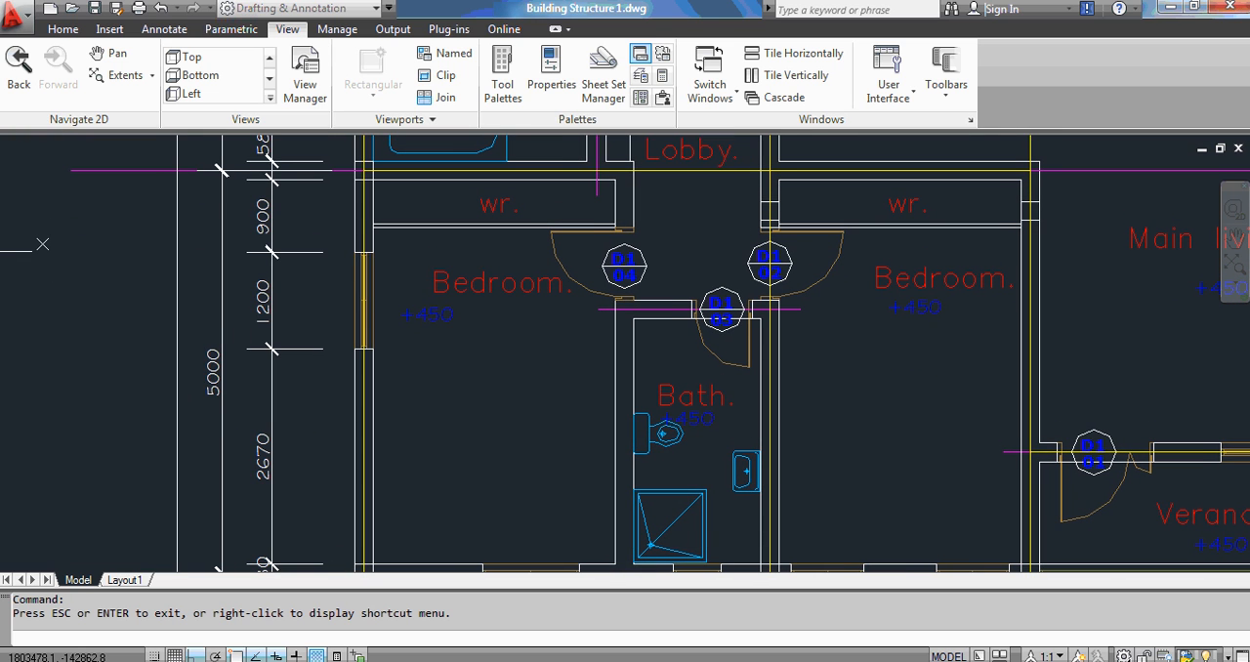
left_click(1169, 7)
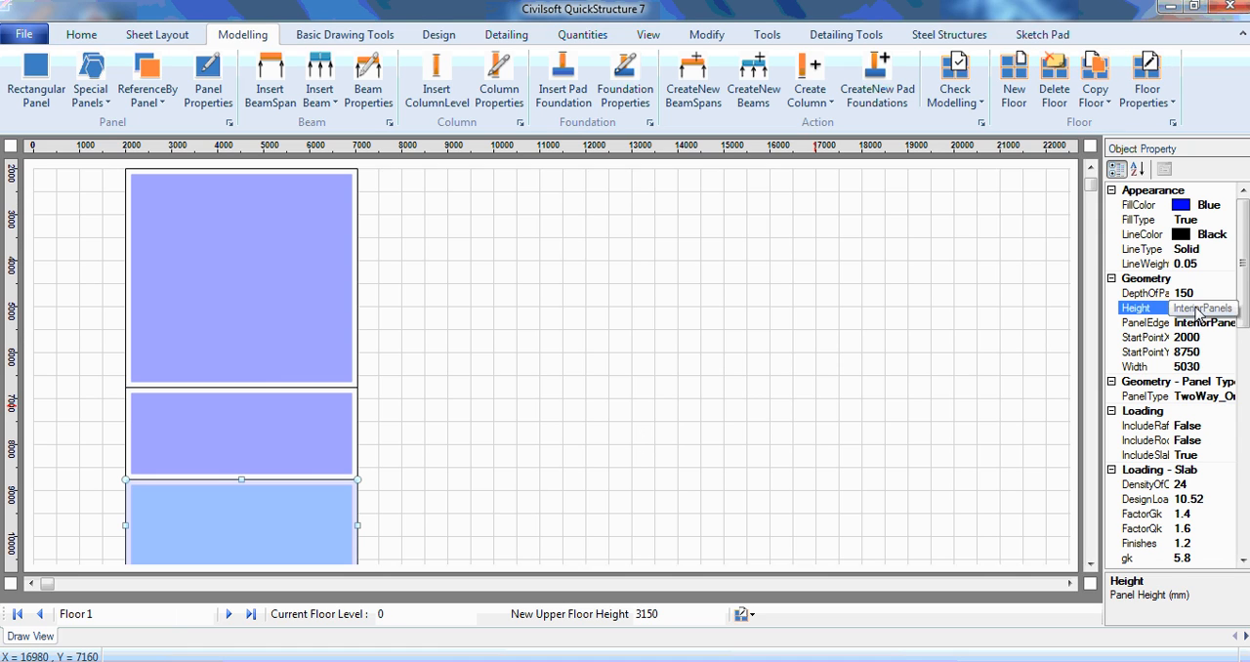
left_click_drag(1181, 310, 1170, 319)
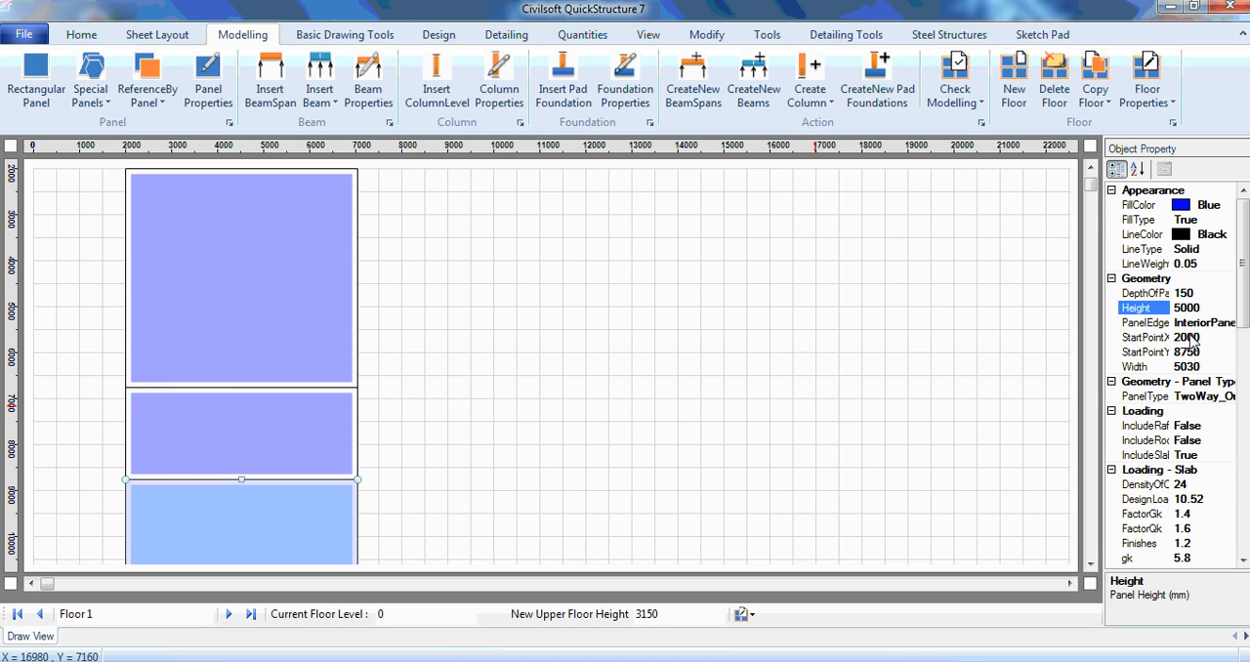
left_click(1091, 565)
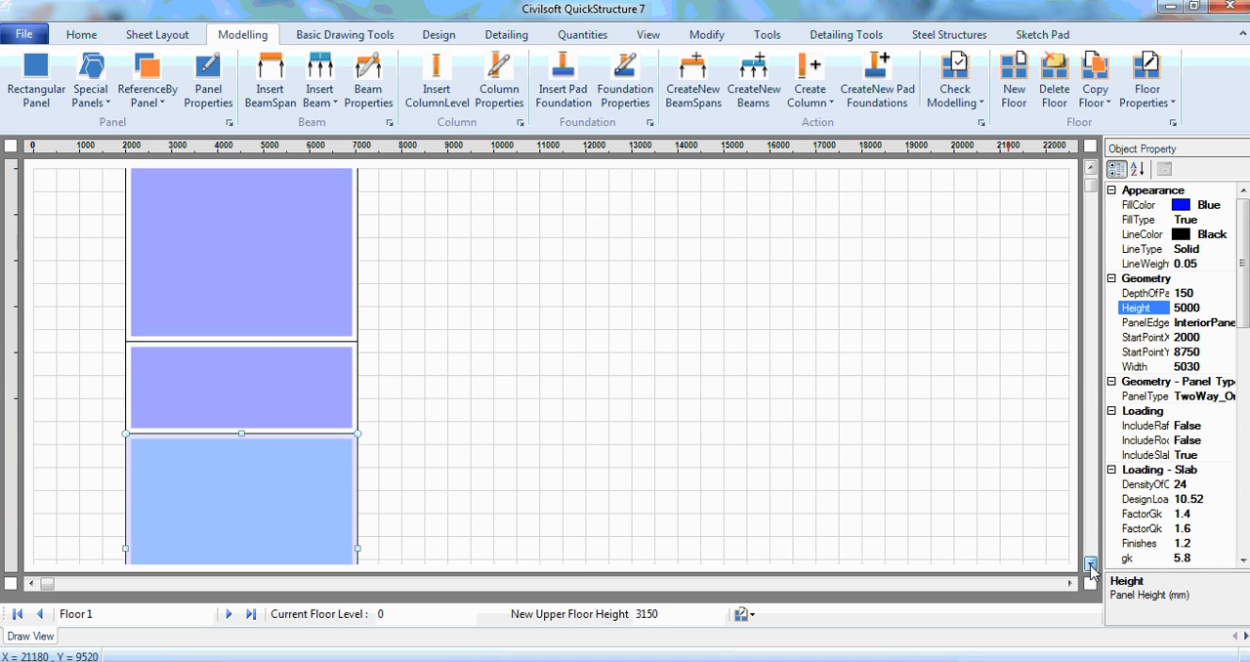
left_click(1090, 565)
left_click(1091, 565)
left_click(1091, 565)
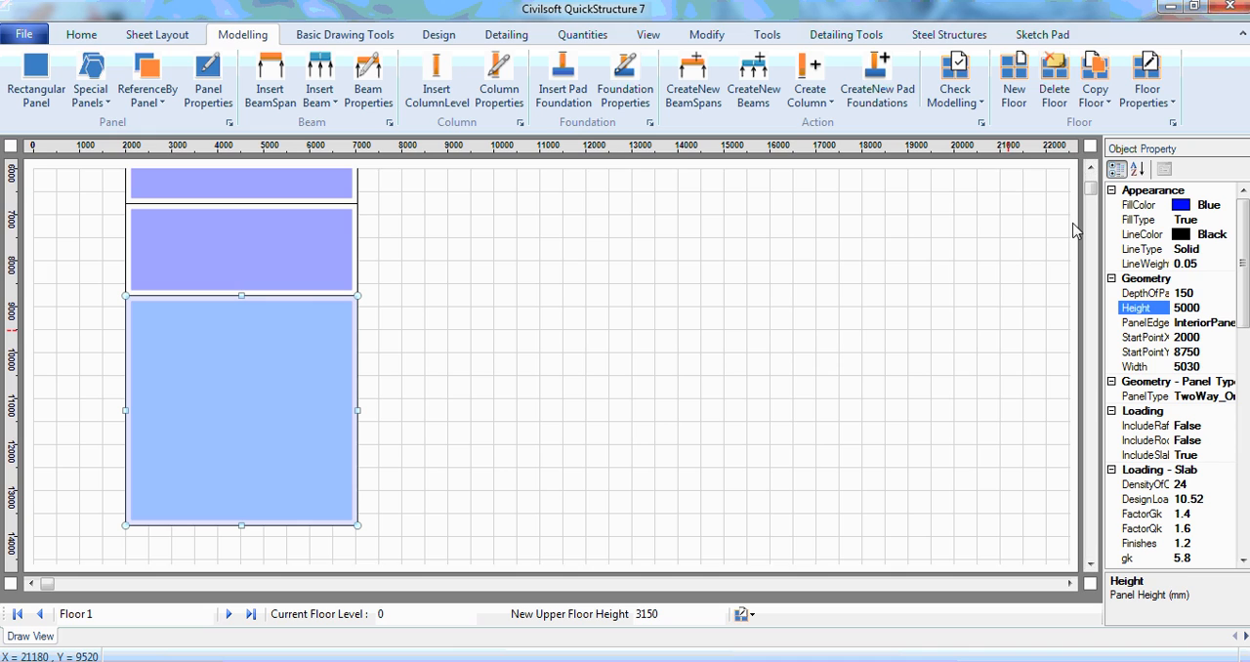
left_click(1091, 172)
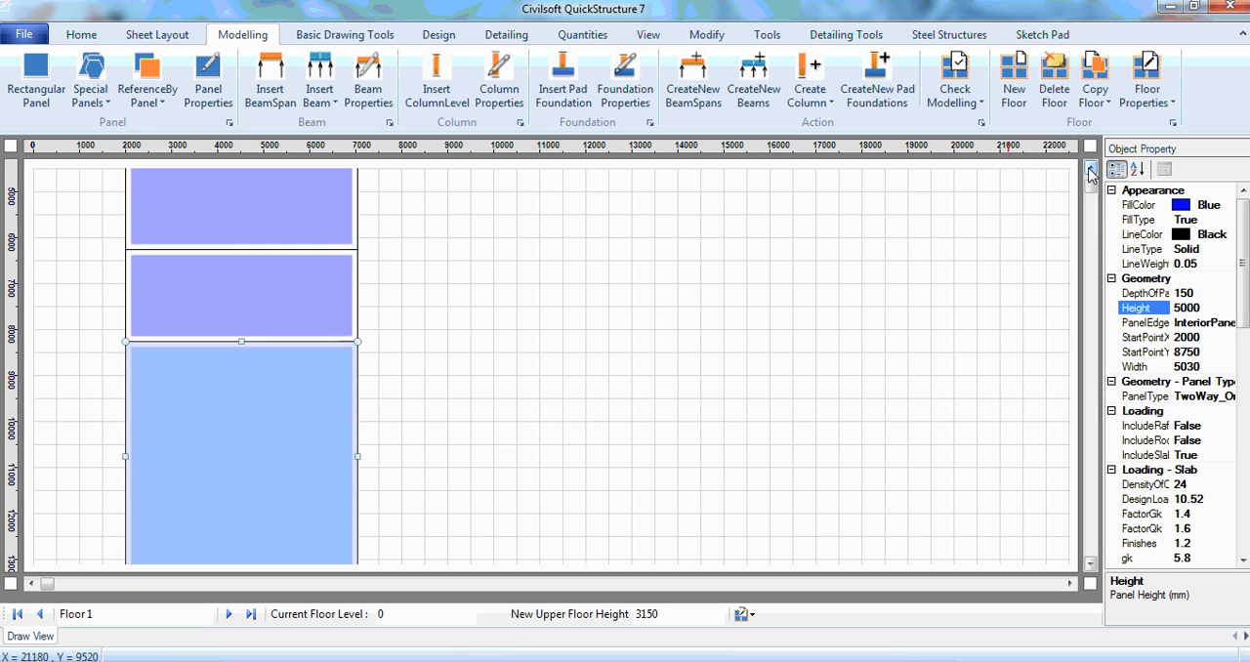
Step: Switch to Building Structure 1.dwg in AutoCAD and measure the offset between the upper-left bedroom's top grid line and the verandah's top grid line
left_click(1091, 172)
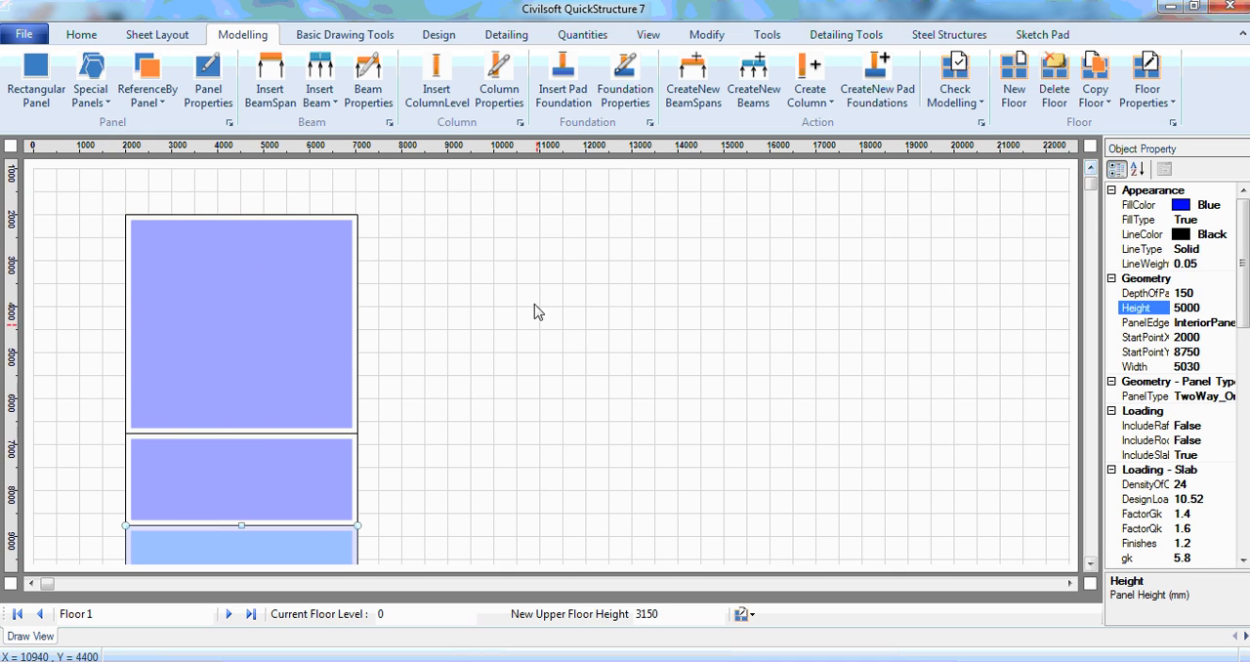
left_click(542, 333)
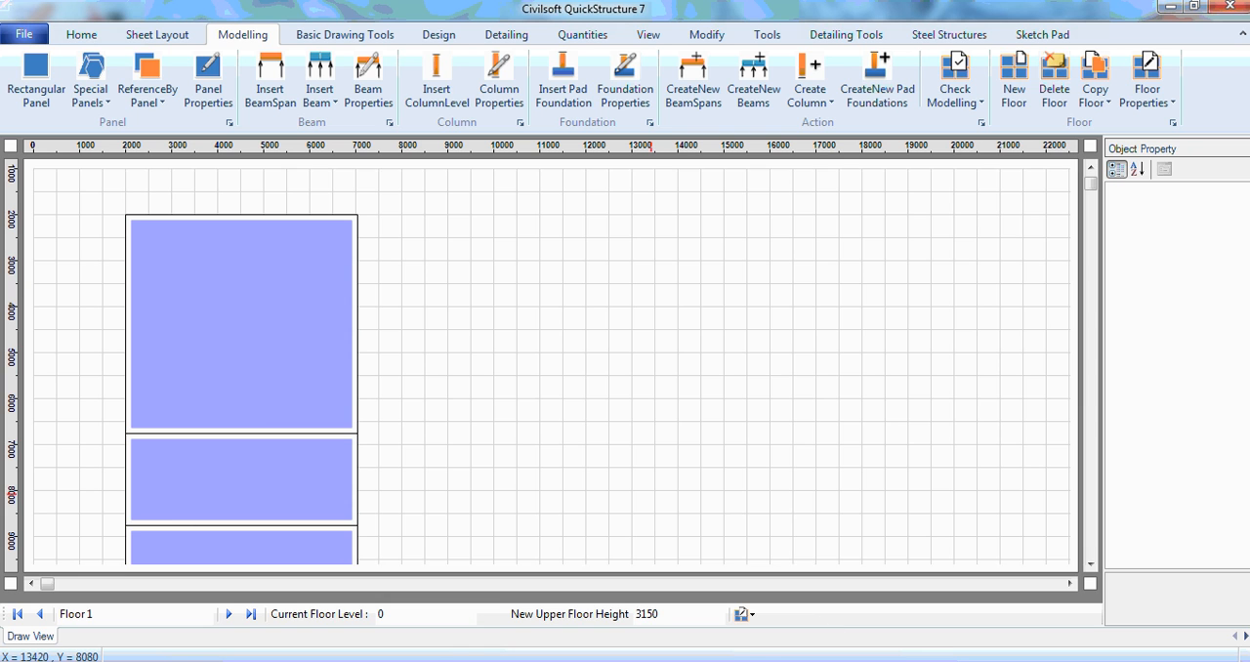
left_click(1099, 586)
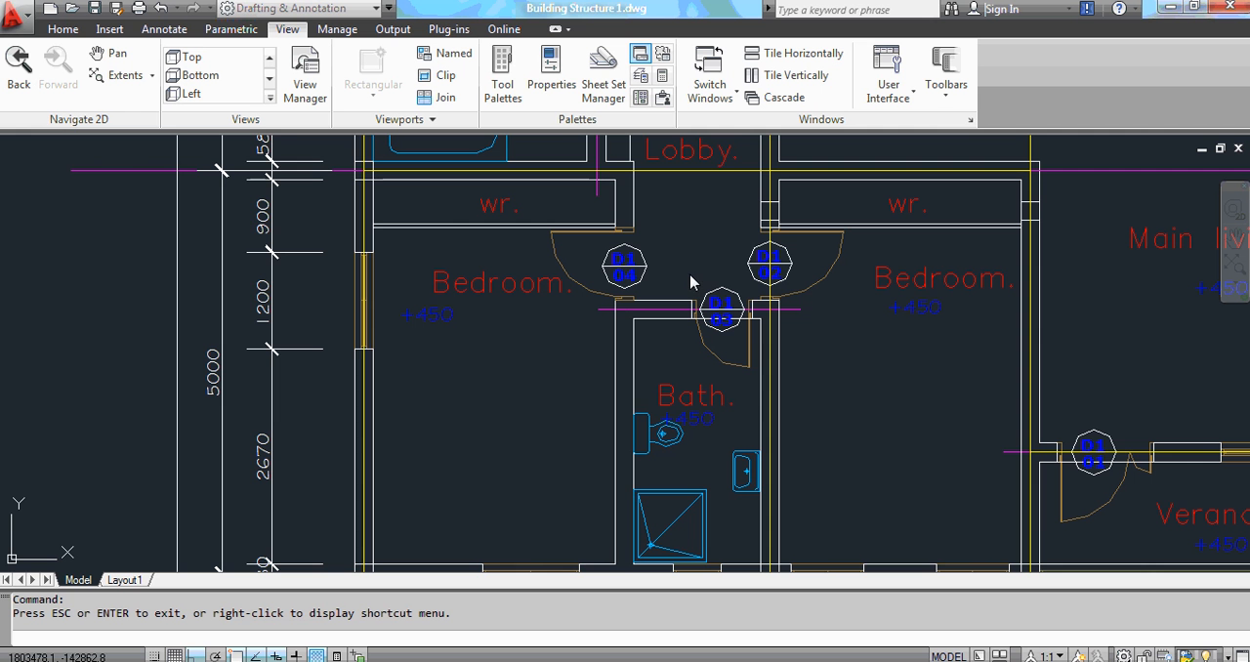
middle_click_drag(746, 215, 621, 401)
mouse_move(691, 264)
middle_mouse_down()
mouse_move(642, 411)
mouse_move(664, 405)
mouse_move(632, 416)
mouse_move(804, 428)
mouse_move(872, 404)
mouse_move(779, 407)
middle_mouse_up()
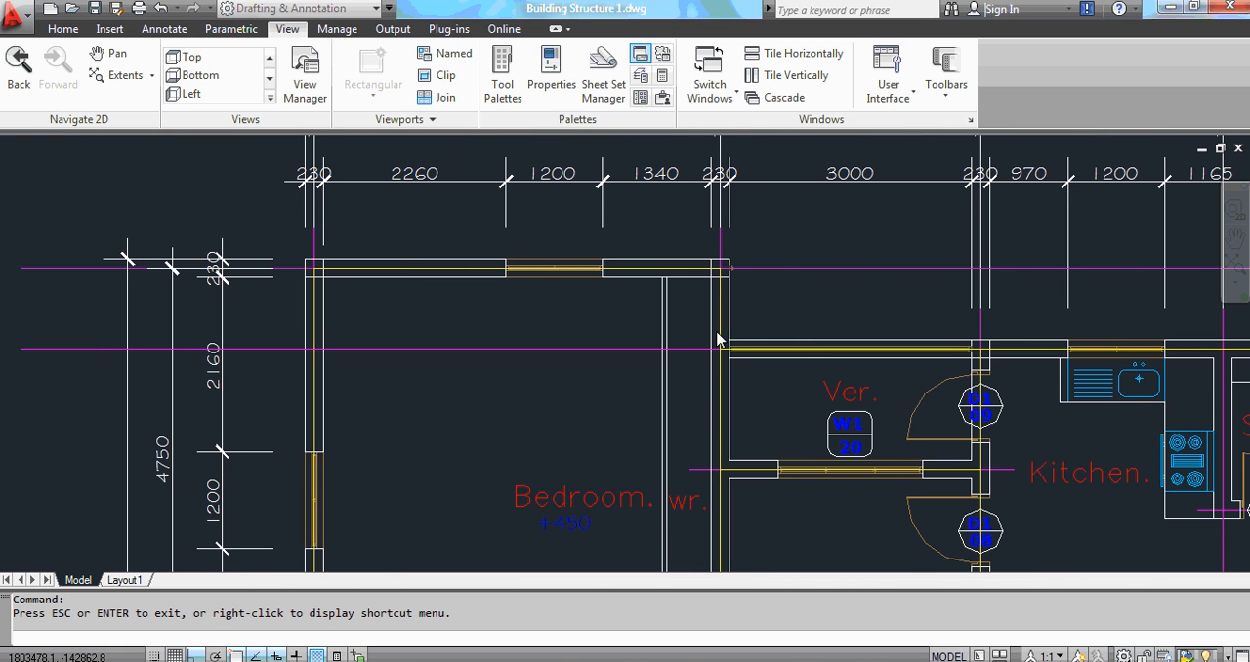
right_click(876, 233)
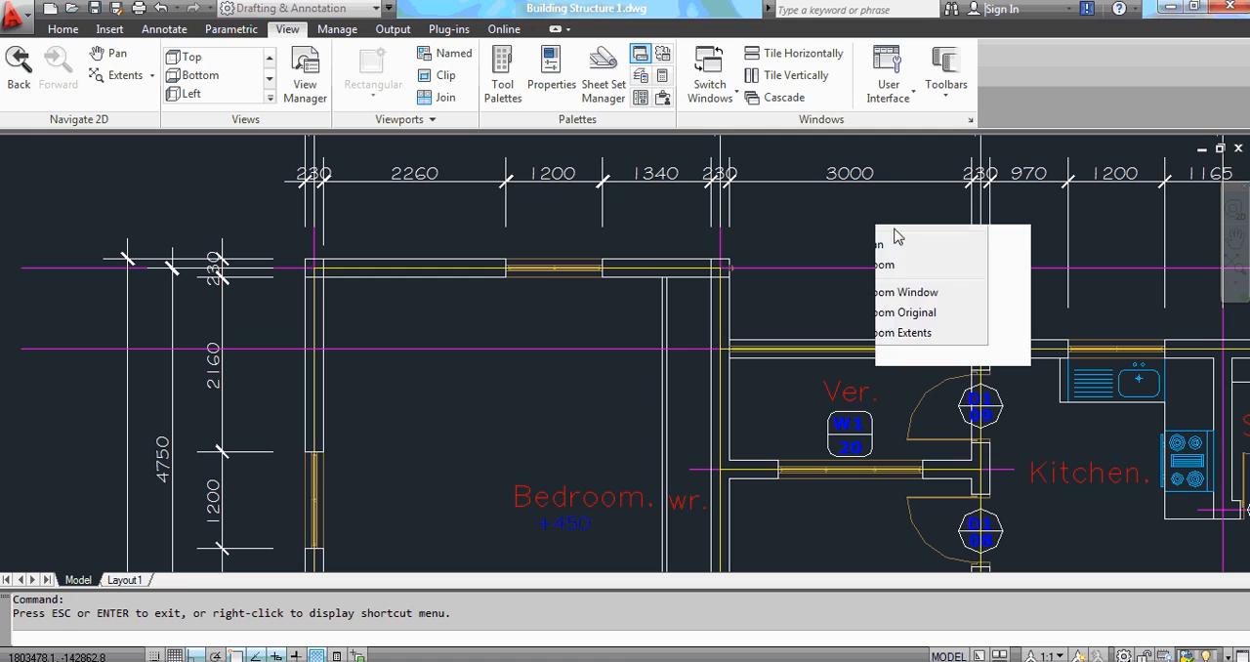
left_click(895, 238)
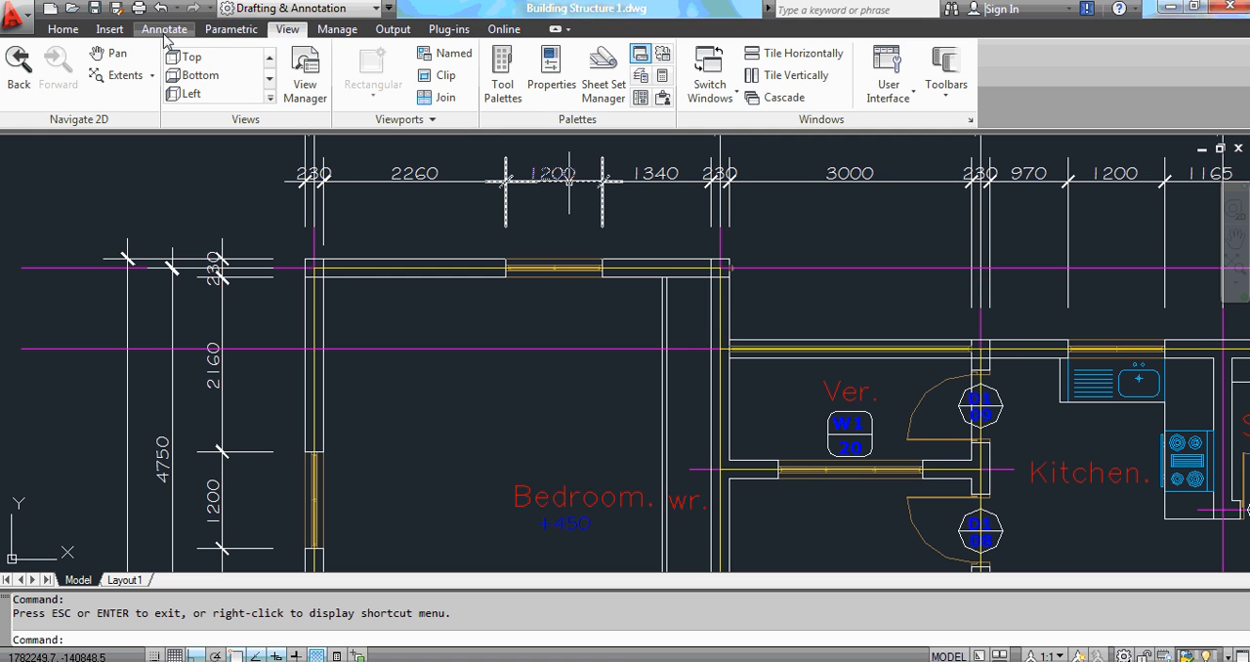
left_click(62, 28)
left_click(1081, 63)
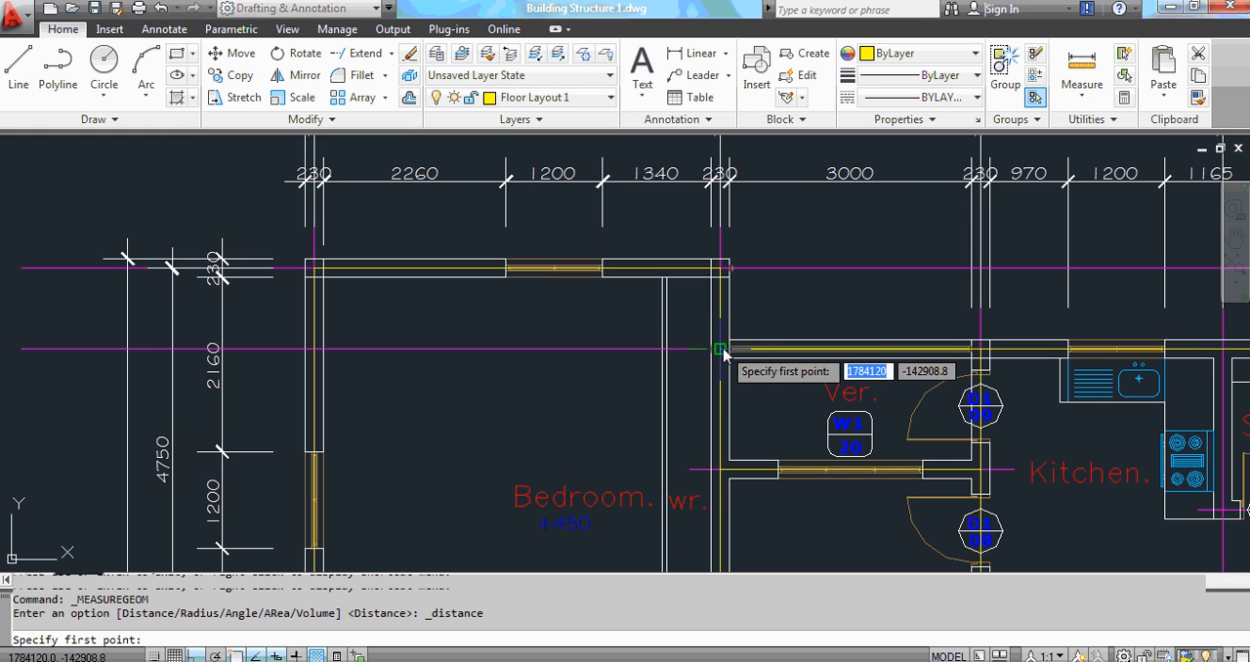
left_click(721, 349)
scroll(742, 261, "up", 5)
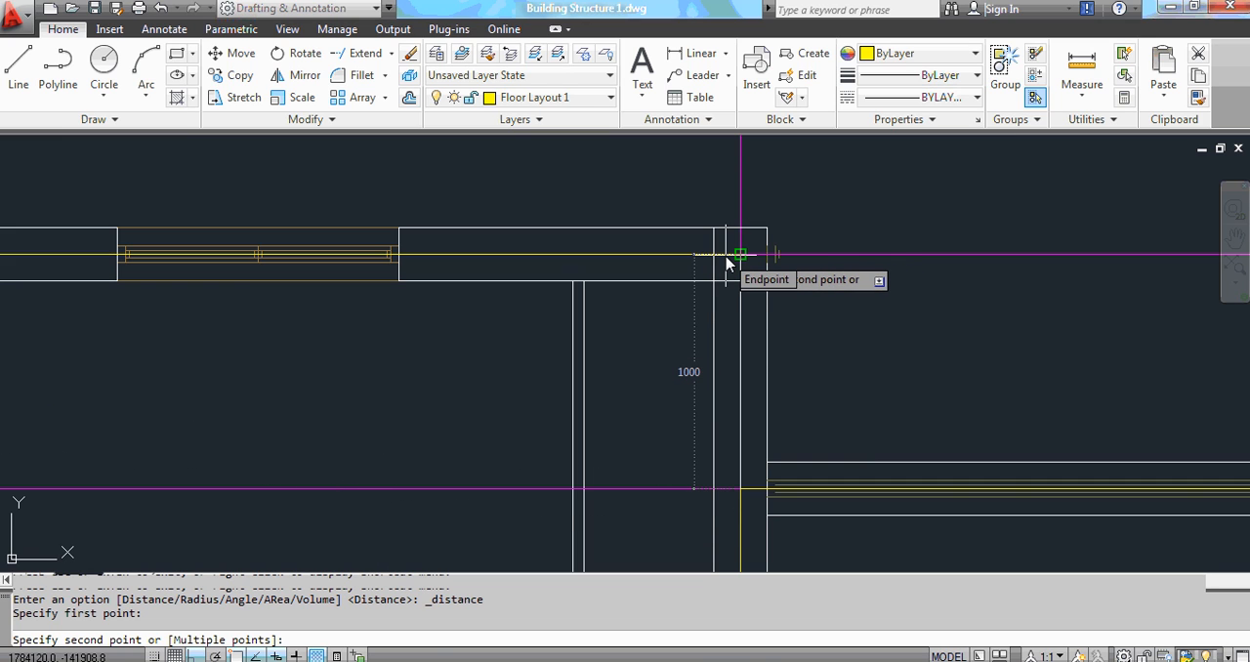
left_click(726, 262)
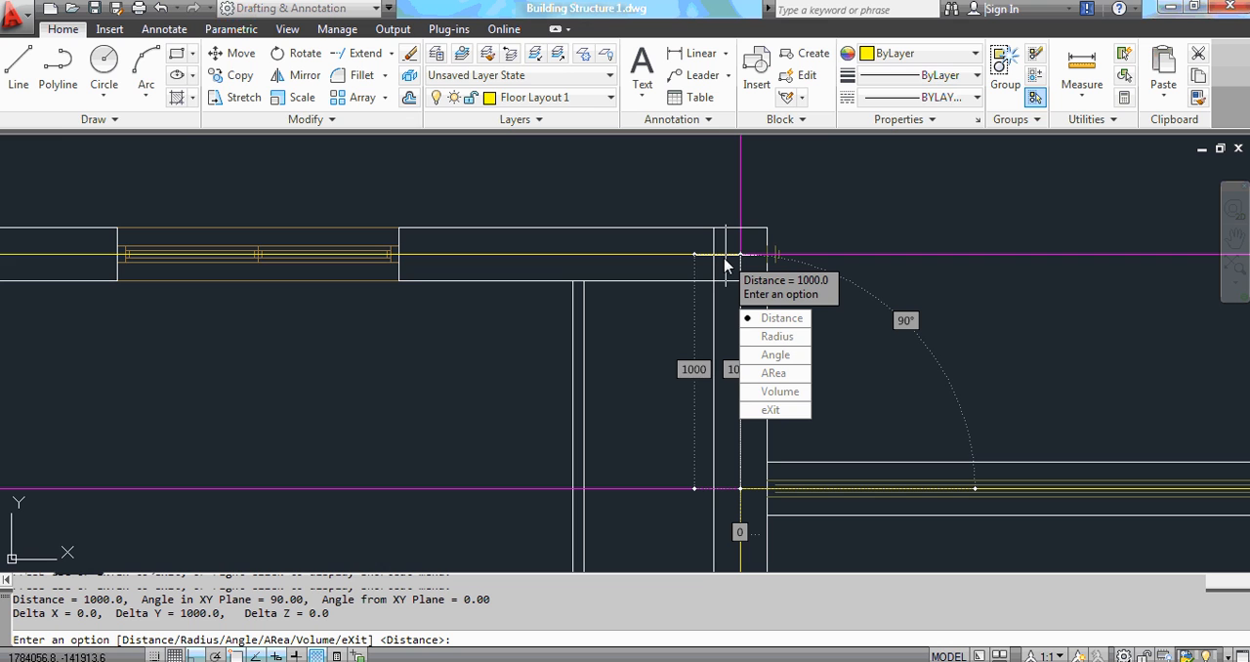
key("Escape")
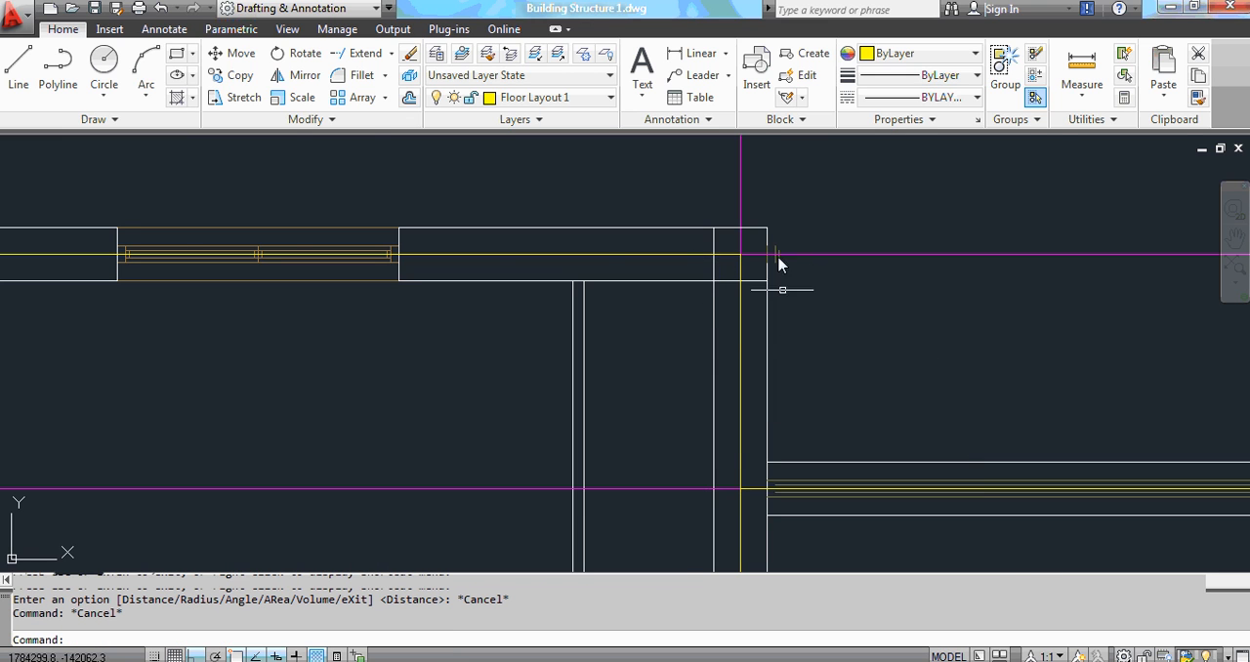
Step: Check the verandah's grid dimensions on the AutoCAD floor plan and return to QuickStructure
scroll(772, 268, "down", 4)
scroll(753, 284, "down", 3)
scroll(692, 313, "up", 2)
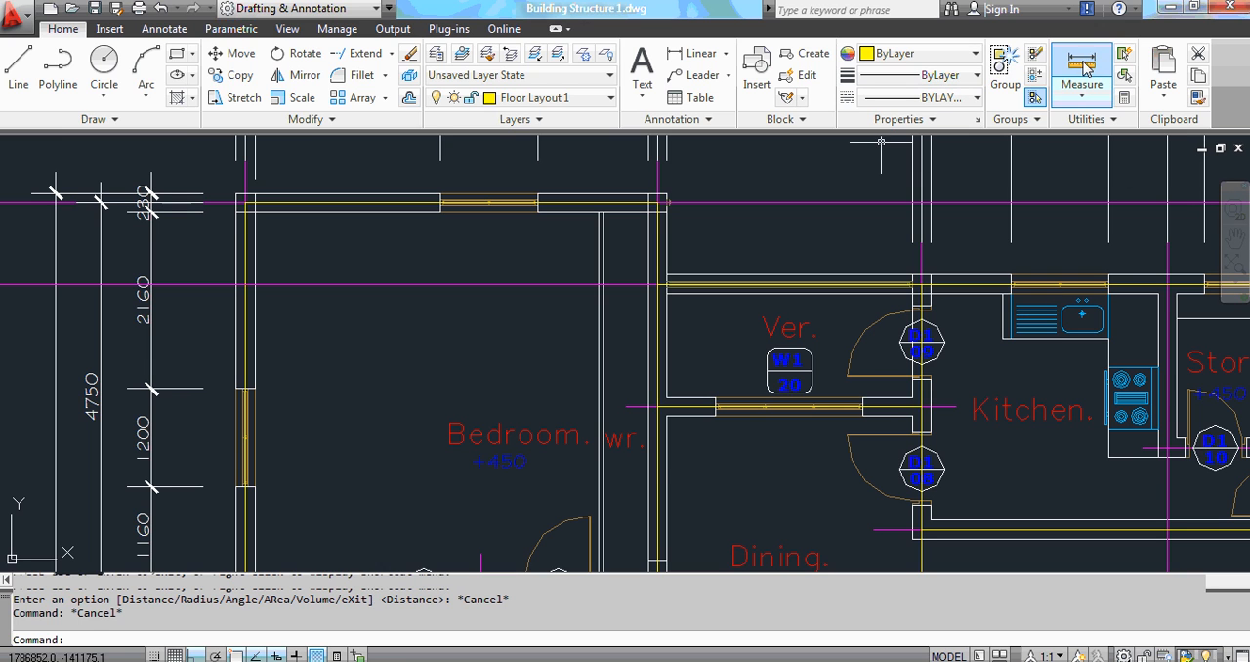
left_click(1081, 64)
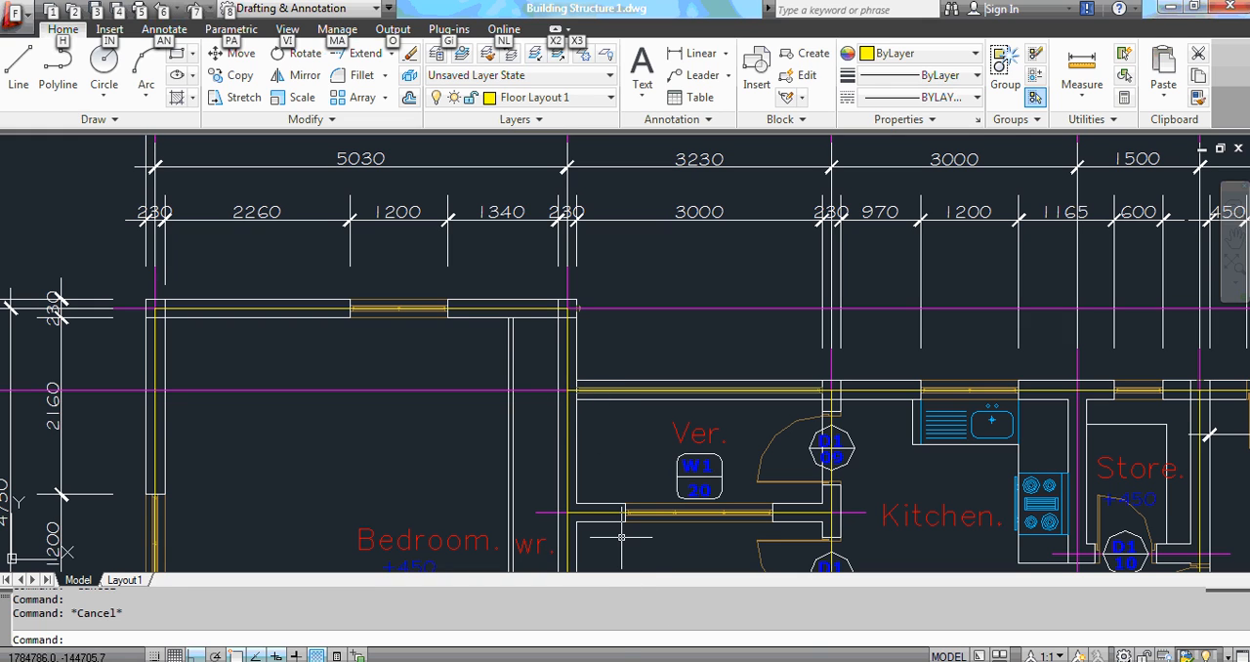
left_click(719, 600)
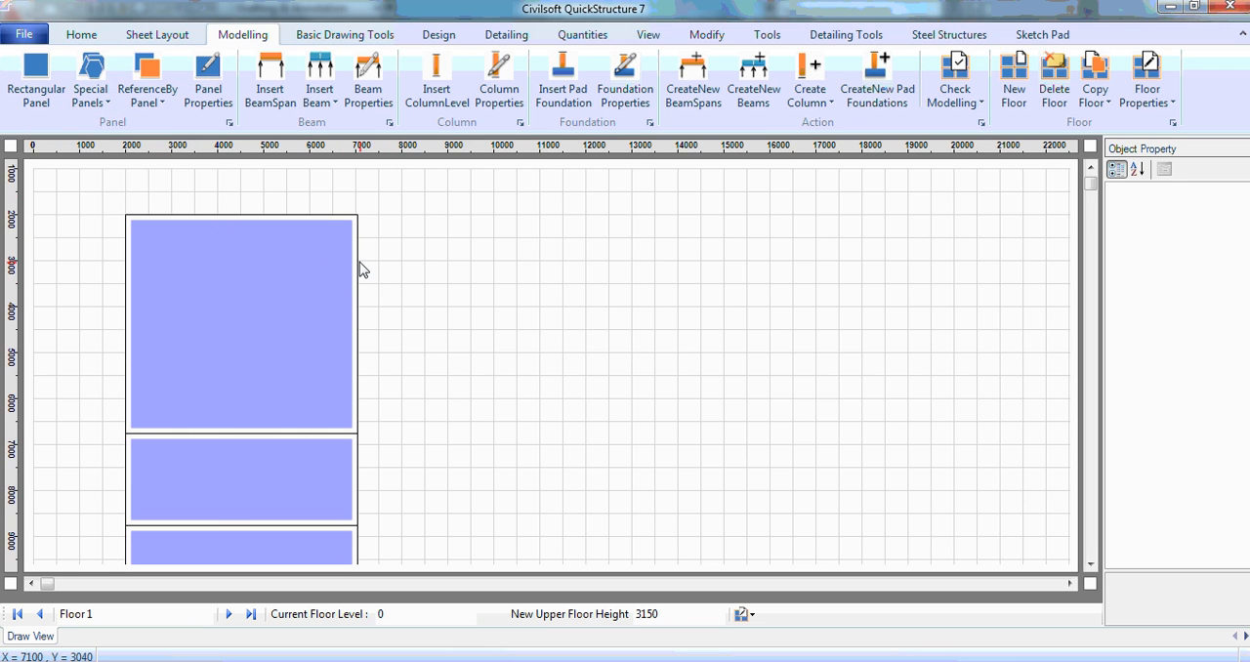
left_click_drag(358, 262, 544, 349)
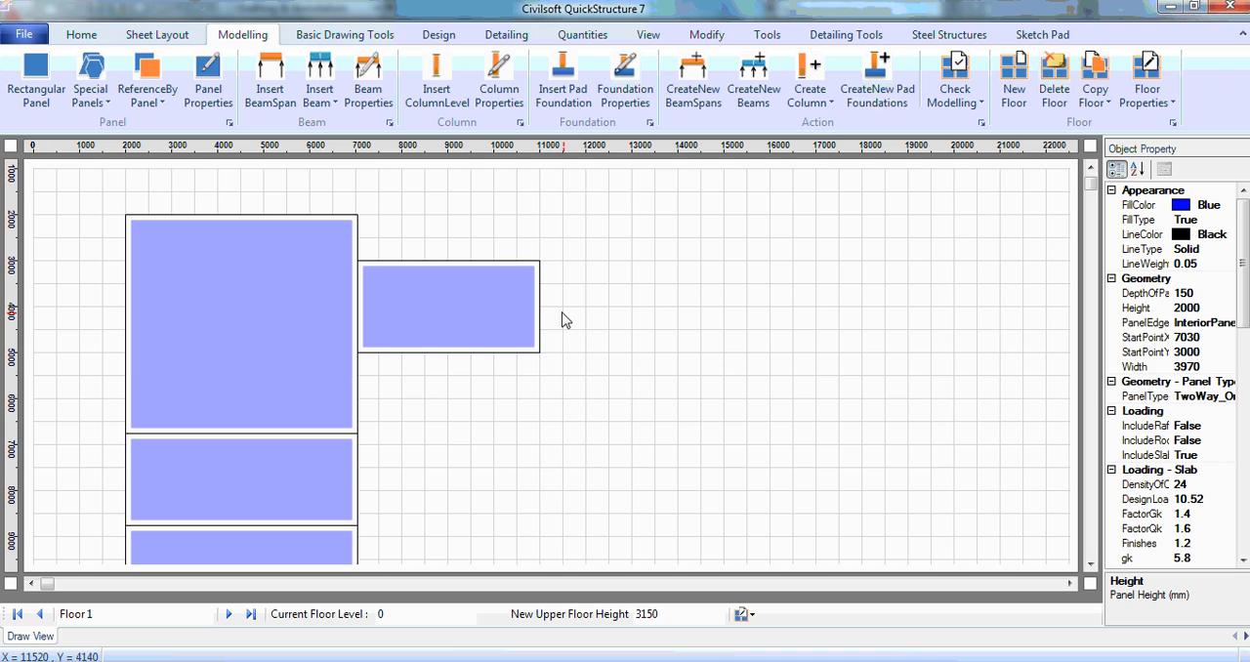
left_click(456, 315)
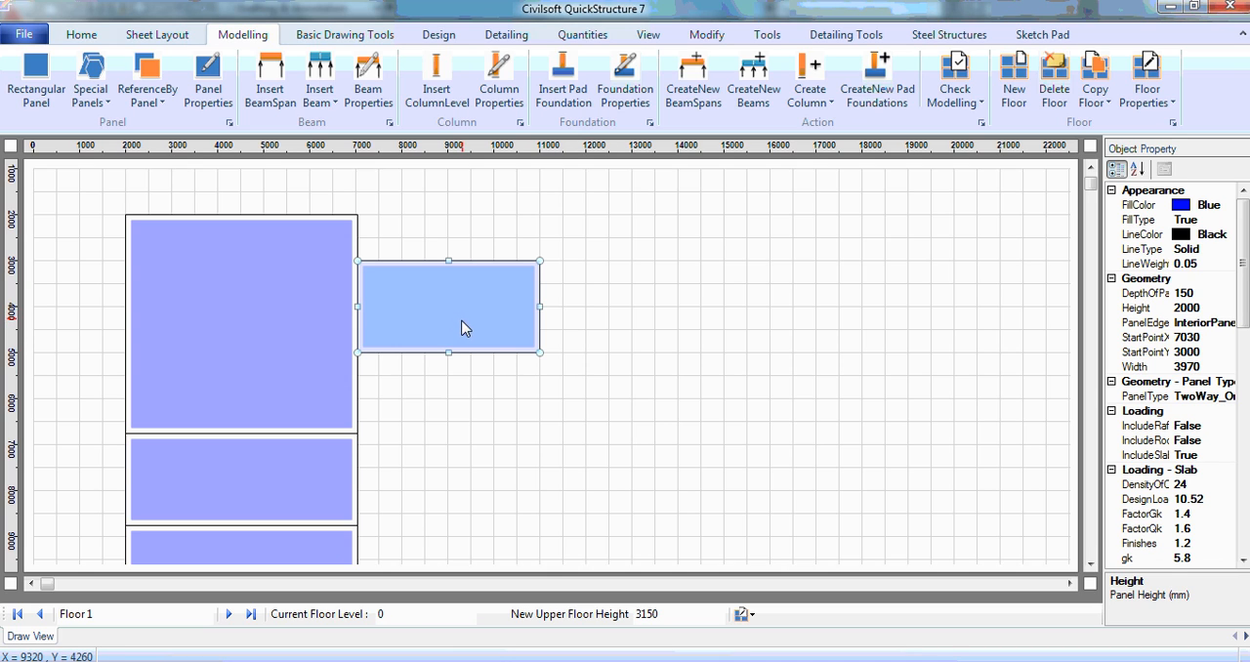
key("Delete")
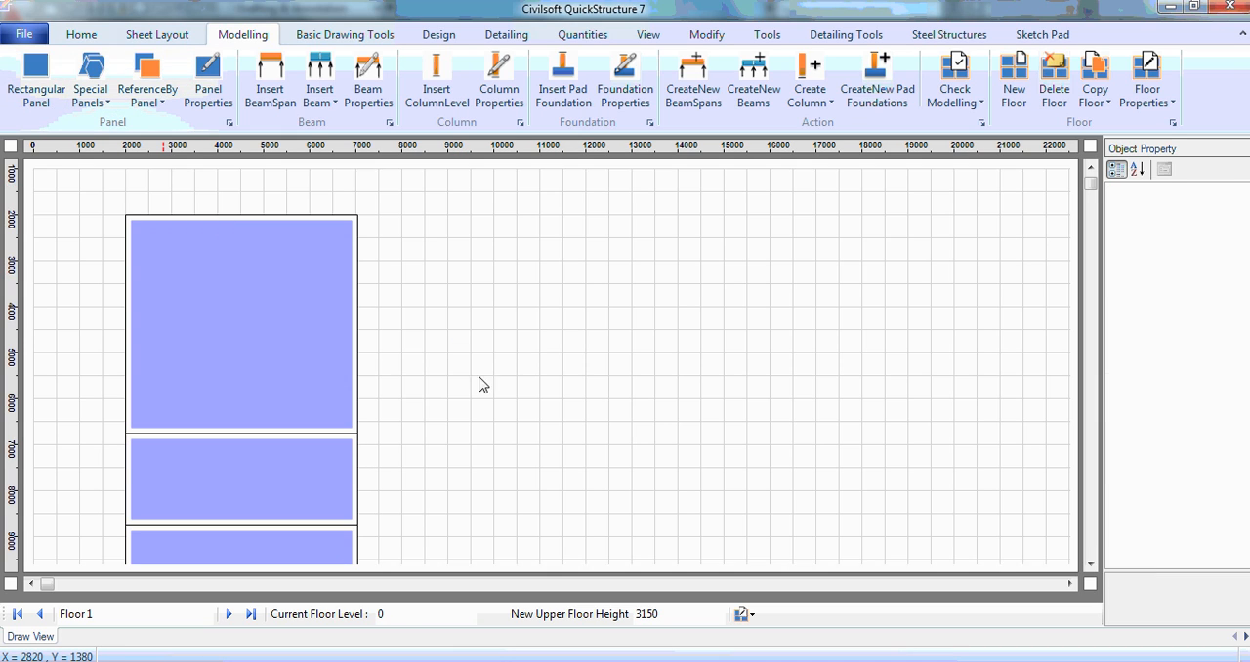
left_click_drag(359, 265, 539, 329)
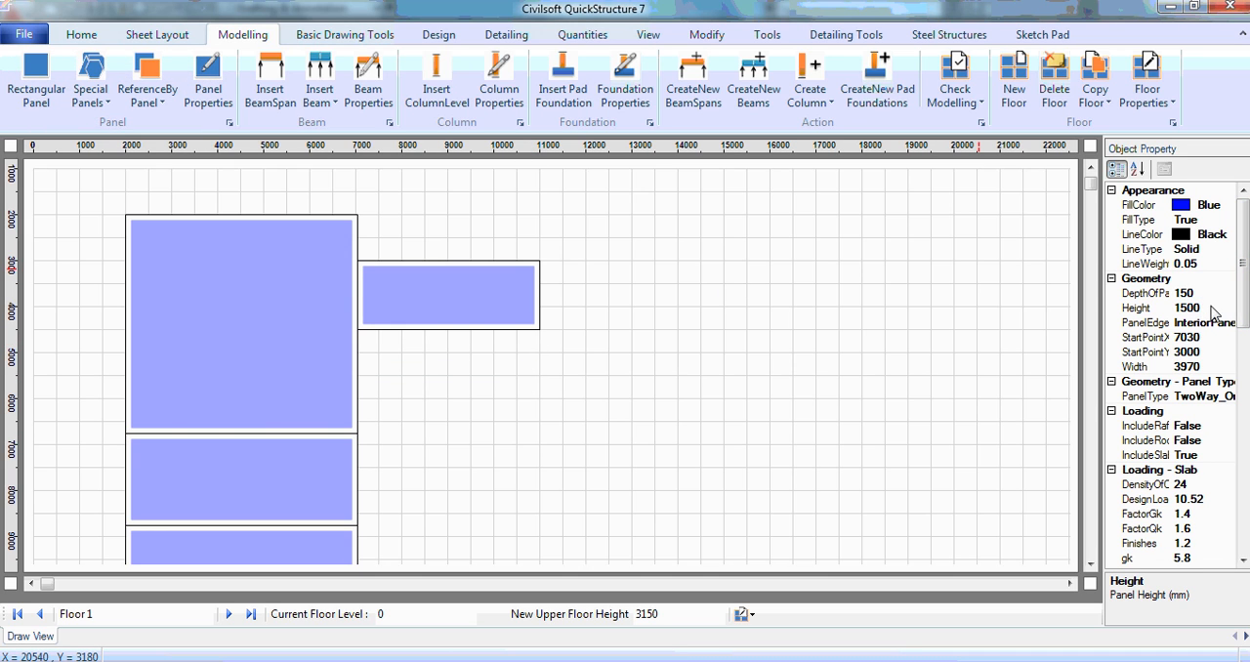
left_click(1205, 367)
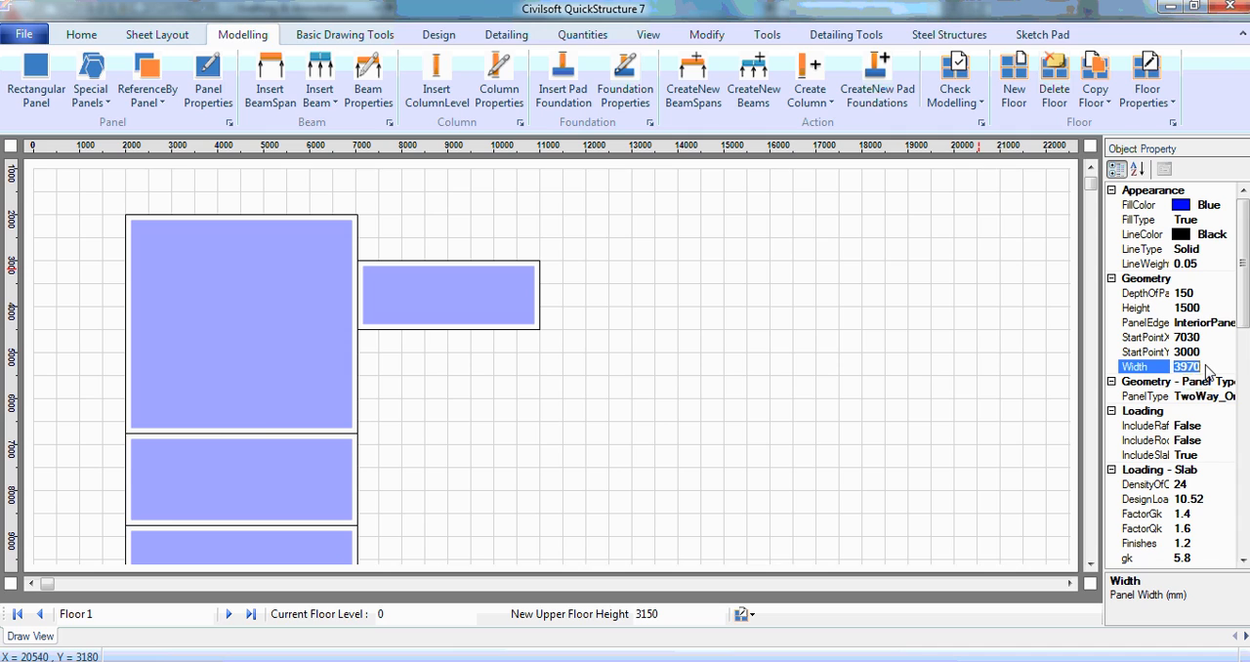
type("323")
key("Return")
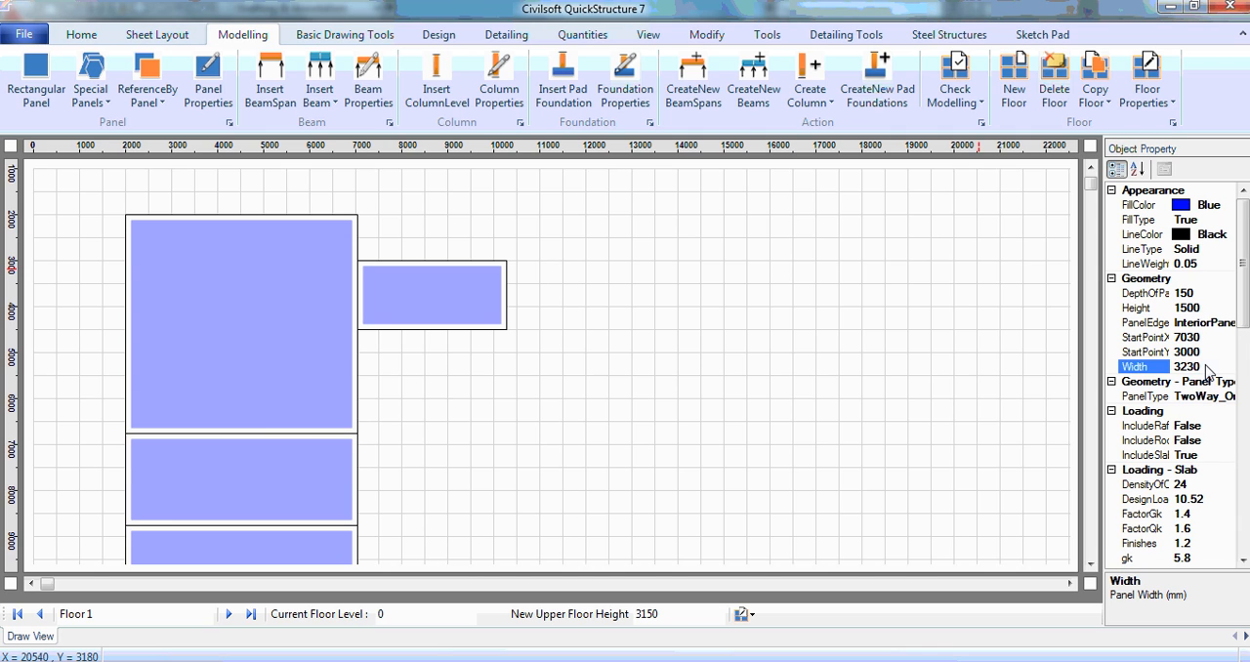
left_click(412, 306)
key("Delete")
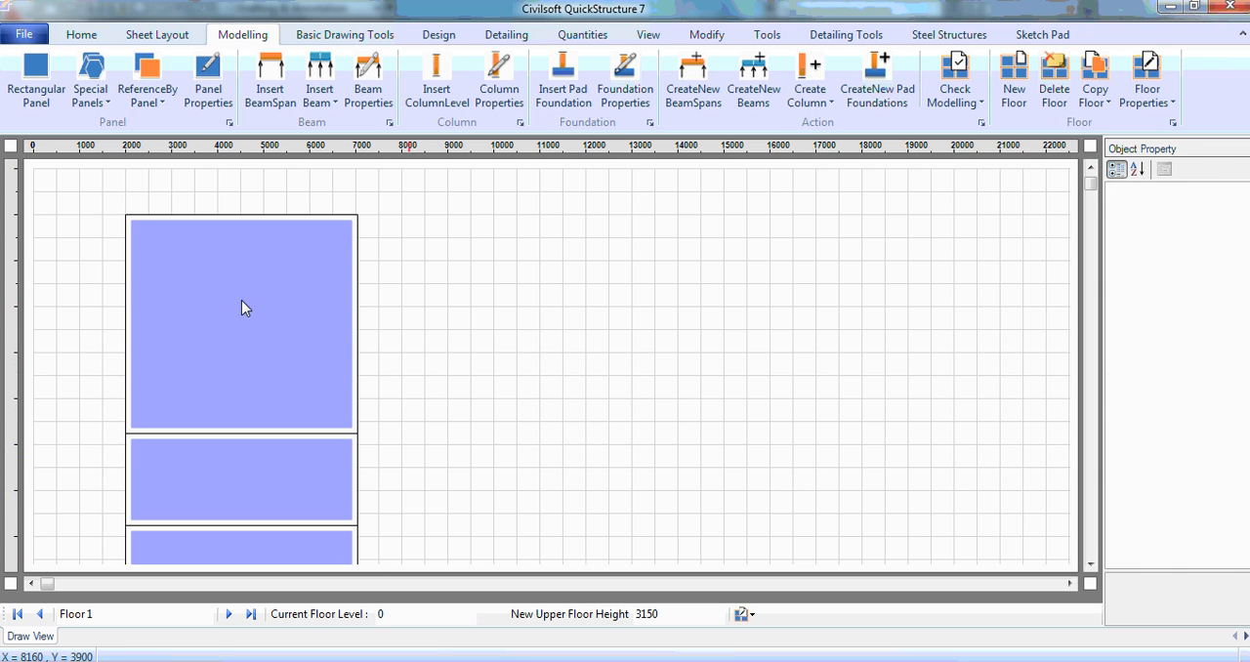
Step: Copy the top 5030 by 4750 mm panel to its right with the reference panel command and select the copy
left_click(223, 257)
left_click(146, 97)
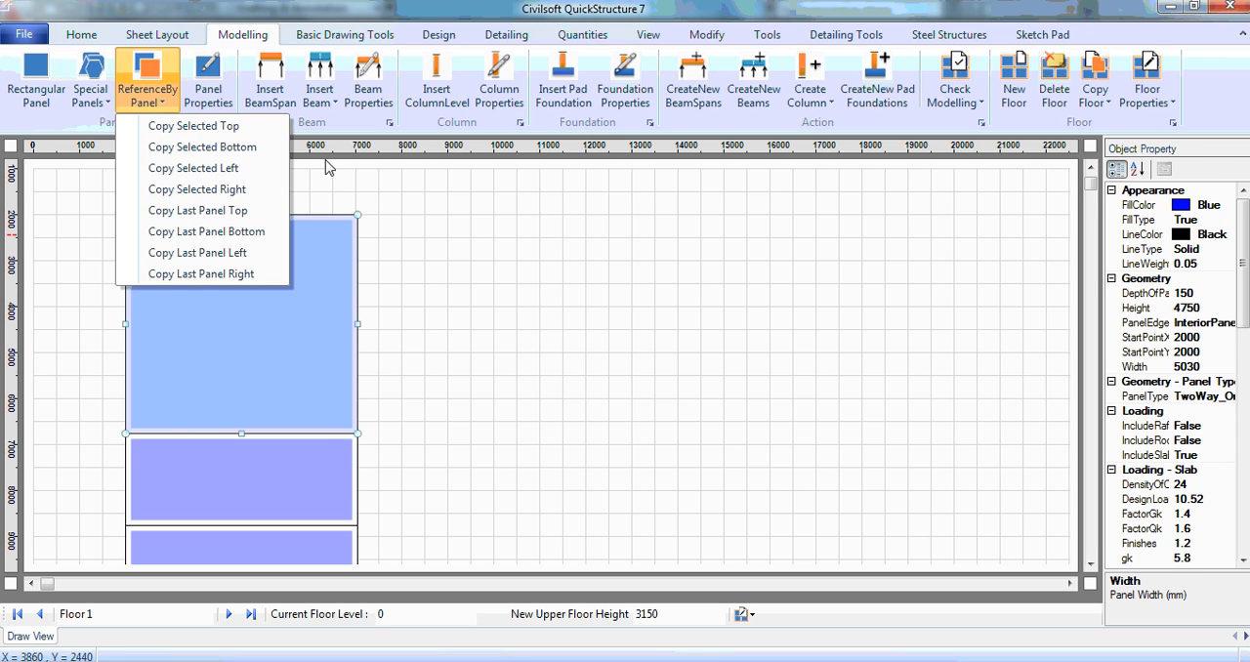
left_click(250, 189)
left_click(495, 278)
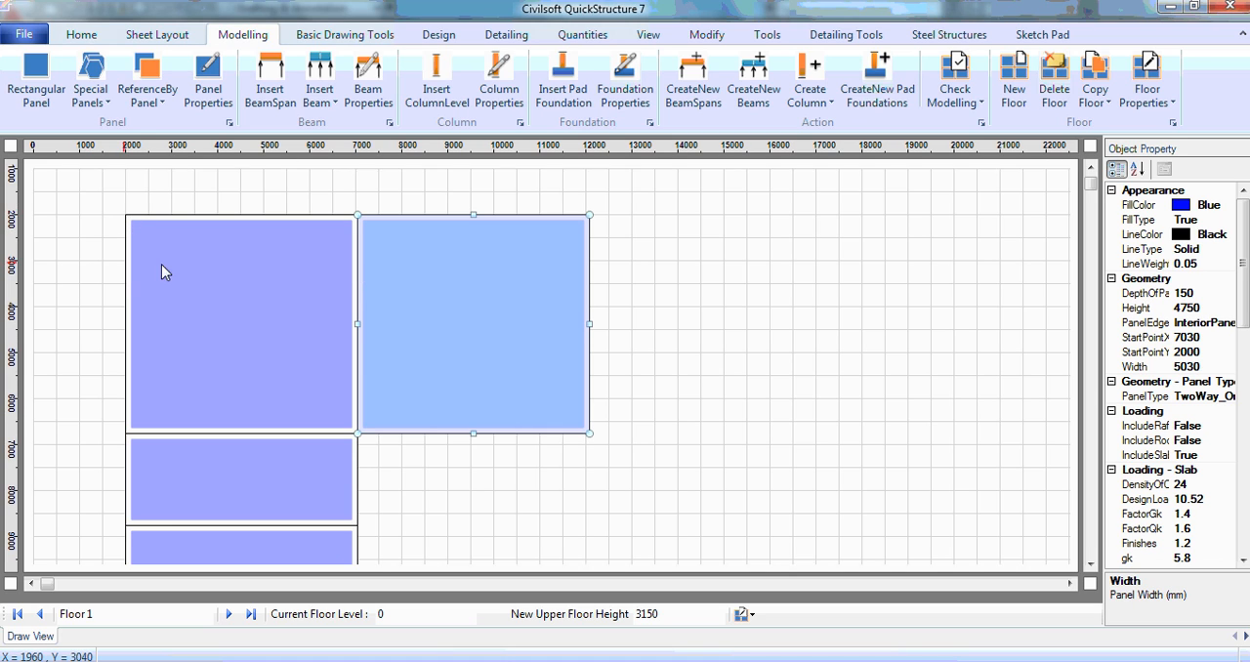
Step: Set the copied panel's start point Y to 3000, its width to 3230 mm and its height to 1500 mm
left_click(1209, 353)
type("3000")
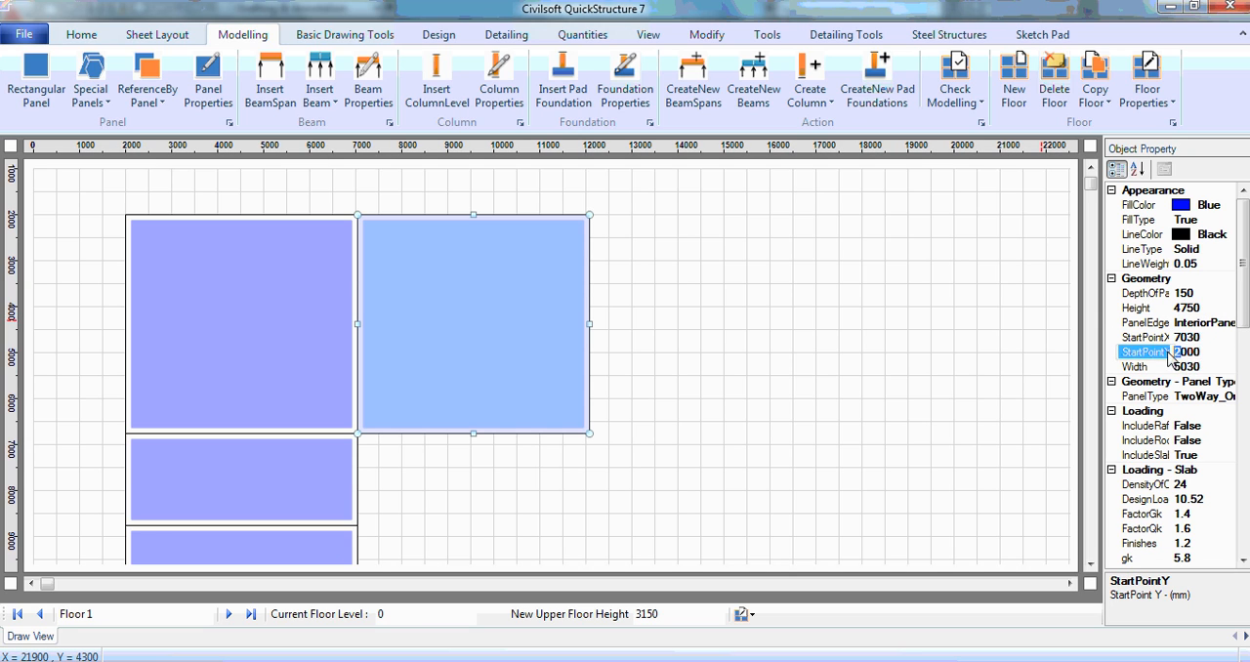
key("Return")
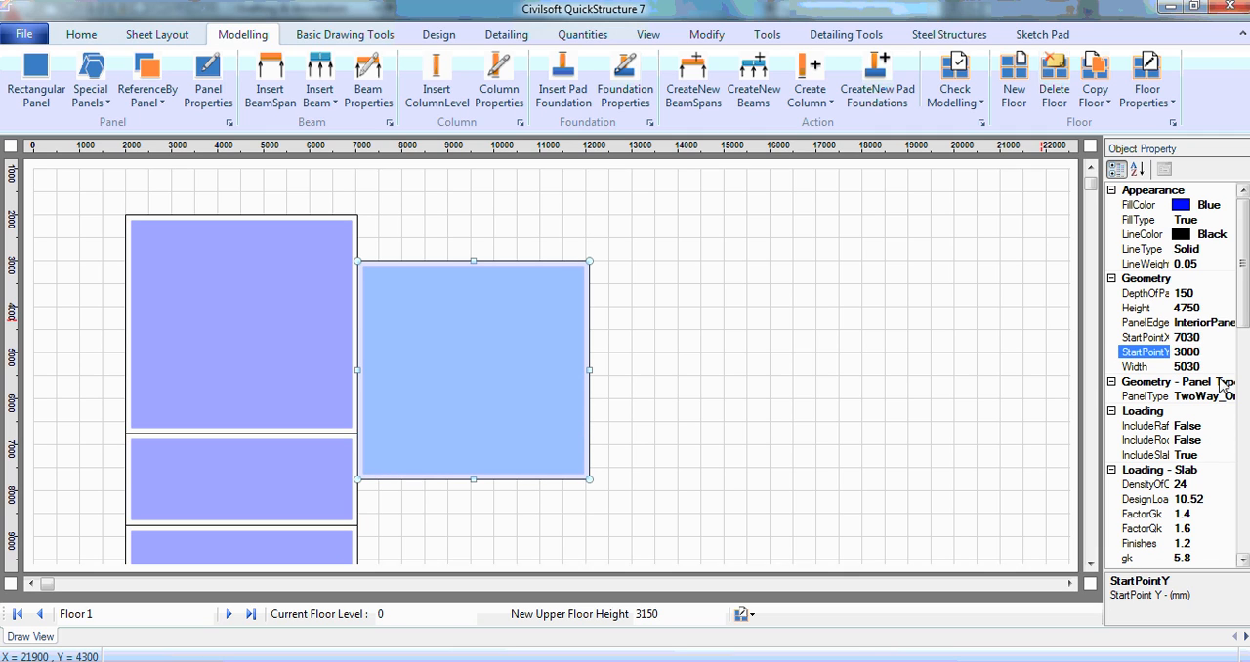
left_click(1207, 370)
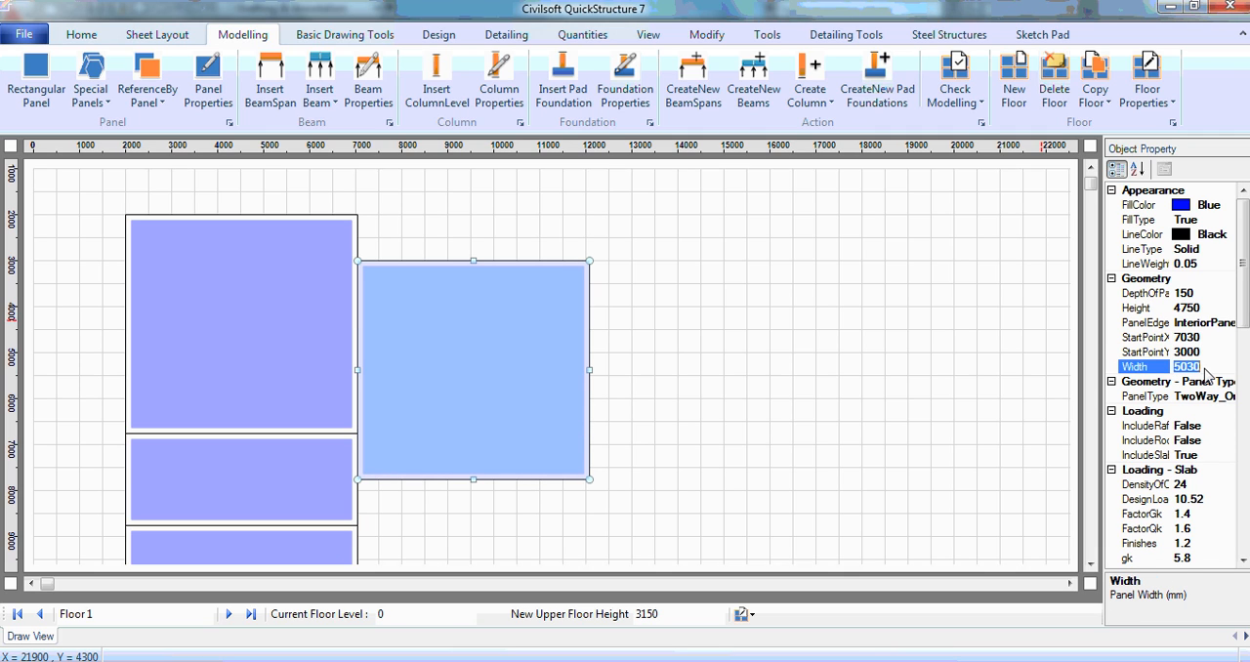
type("32")
left_click(1200, 311)
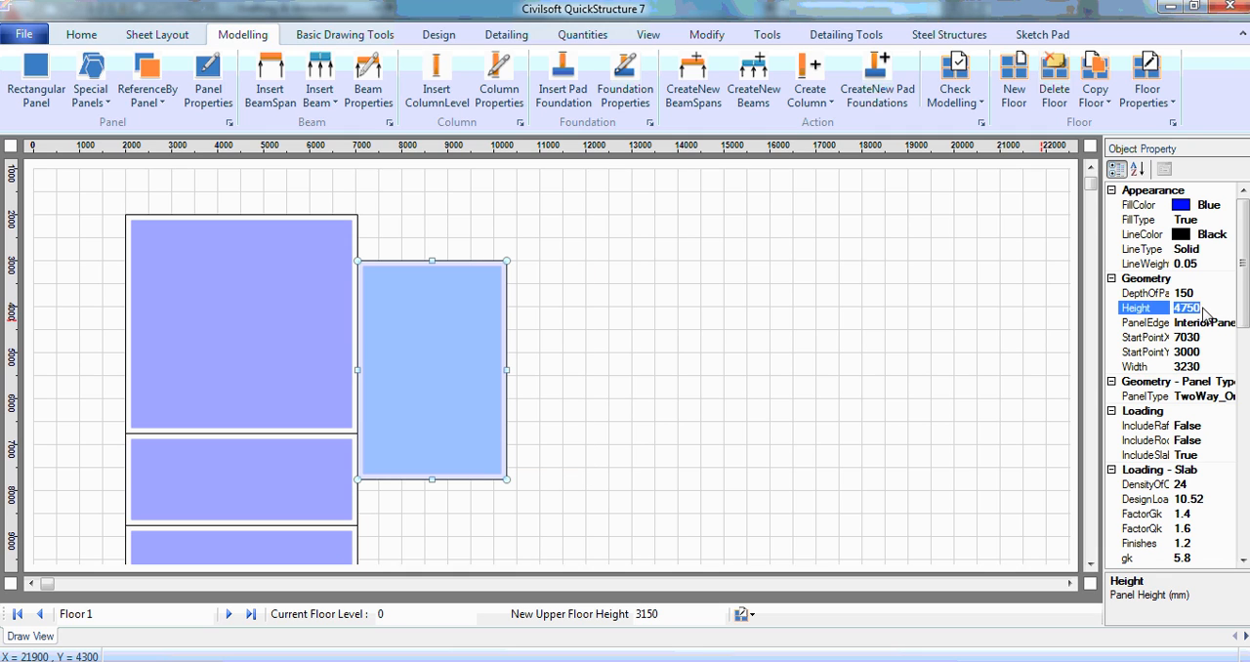
type("1500")
key("Return")
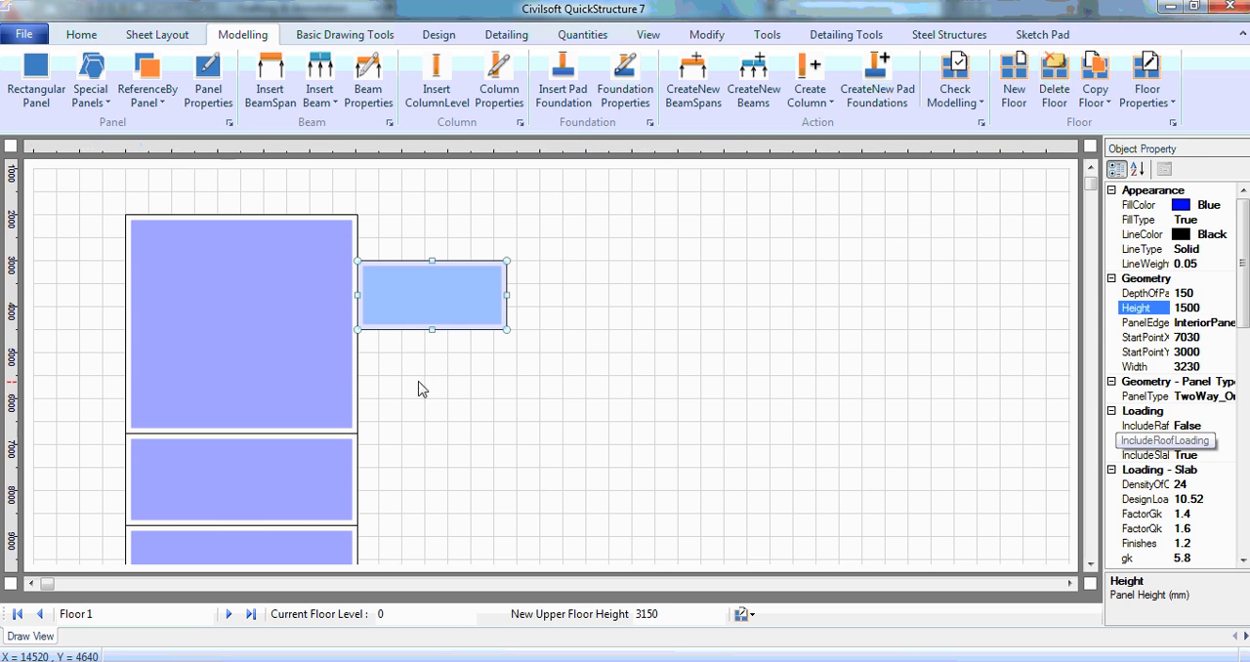
Step: Copy the 3230 by 1500 mm verandah panel directly below itself and select the new panel
left_click(417, 348)
left_click(435, 314)
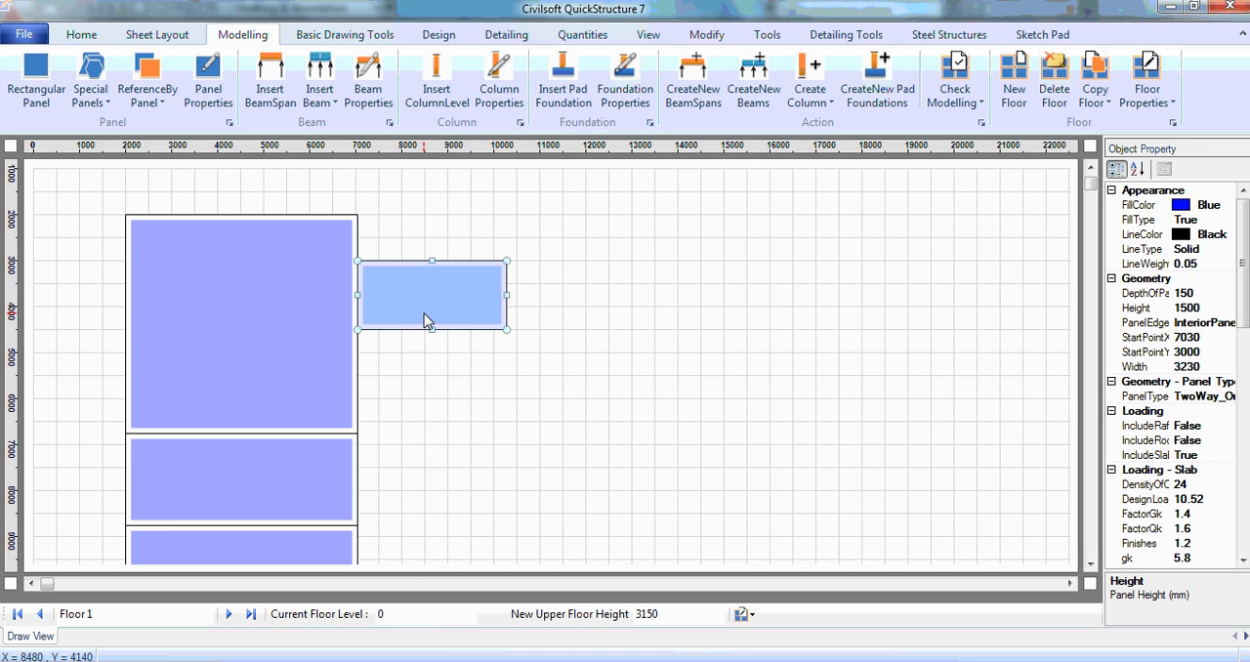
left_click(162, 102)
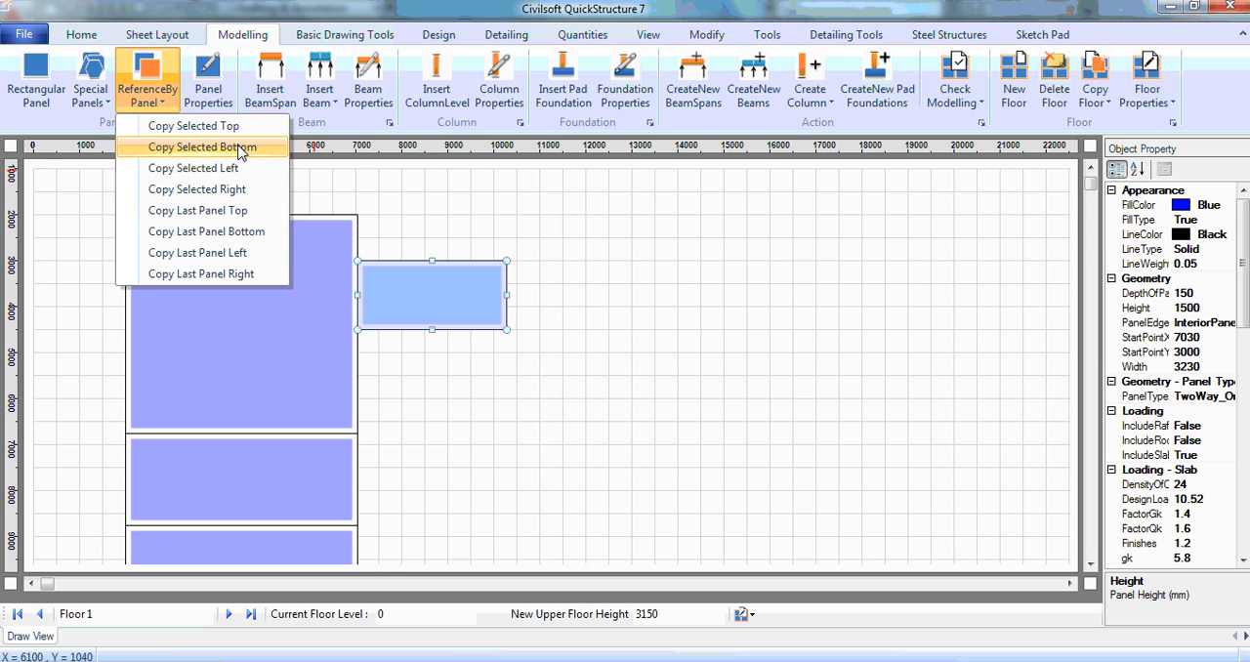
left_click(241, 148)
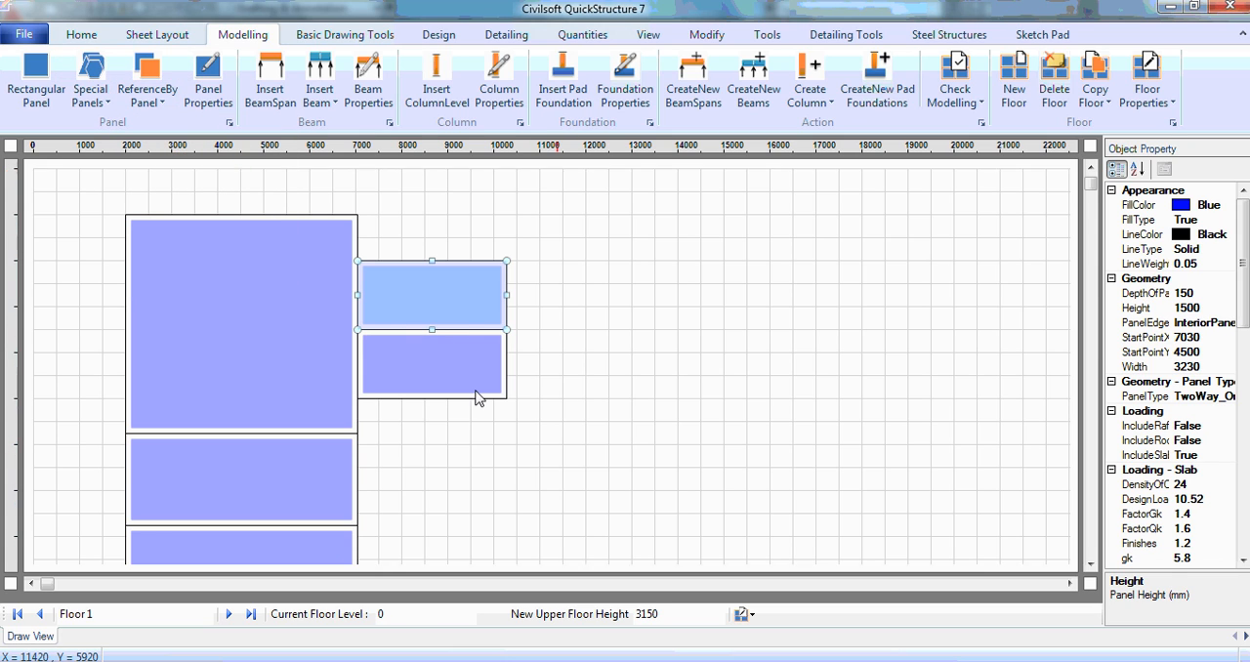
left_click(452, 371)
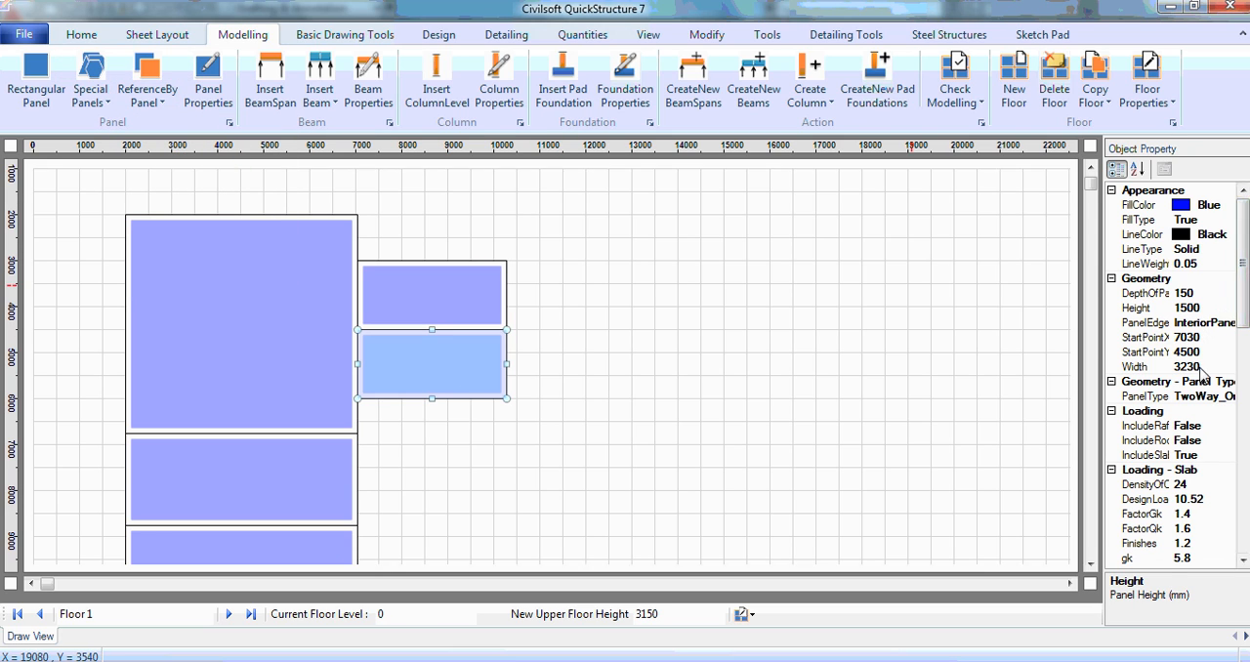
Step: Set the new panel's height to 4250 mm and copy it directly below itself
left_click(1207, 311)
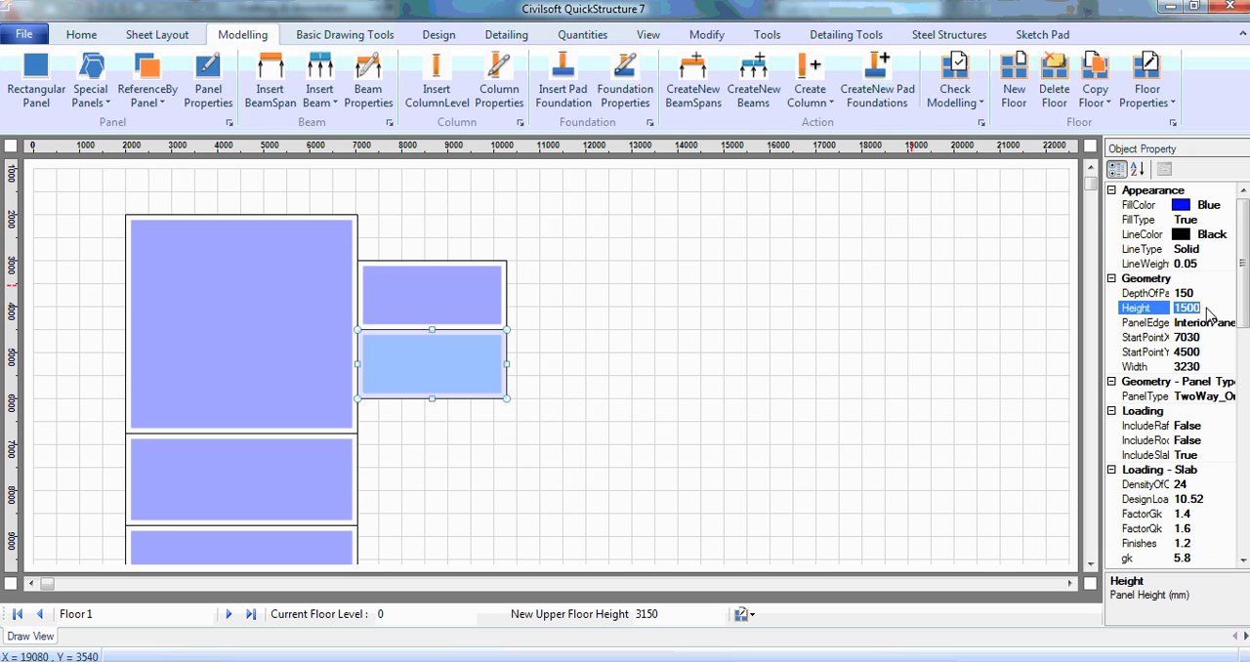
type("42")
key("Return")
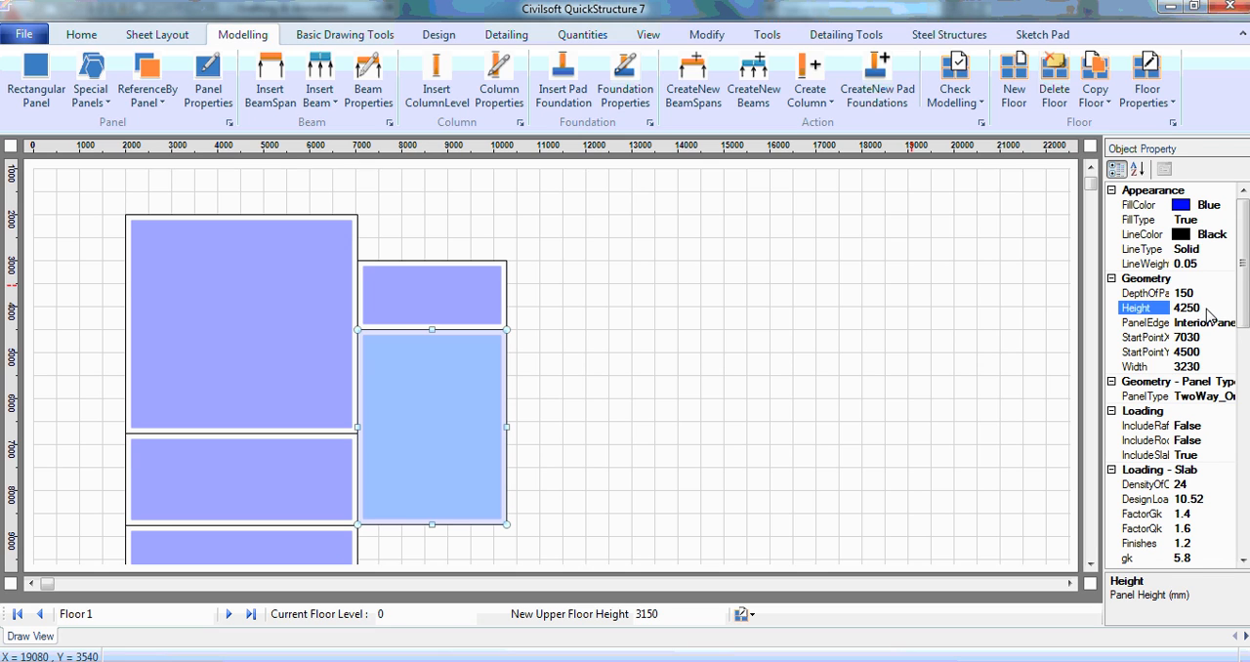
left_click(146, 93)
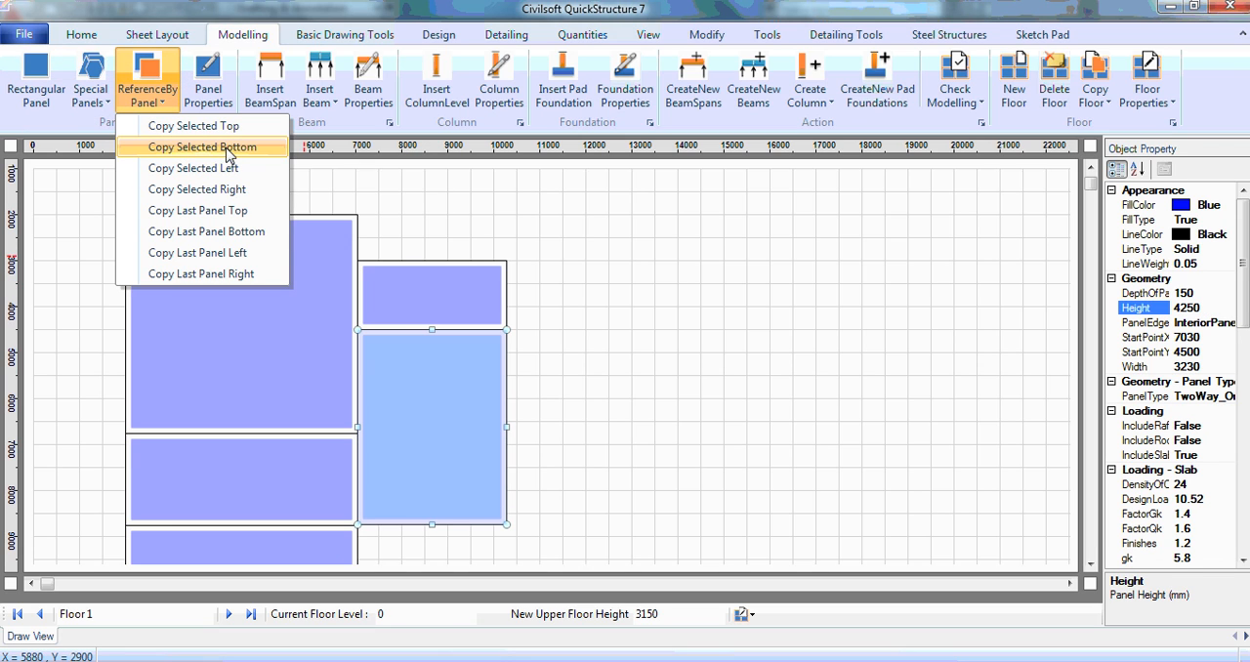
left_click(229, 148)
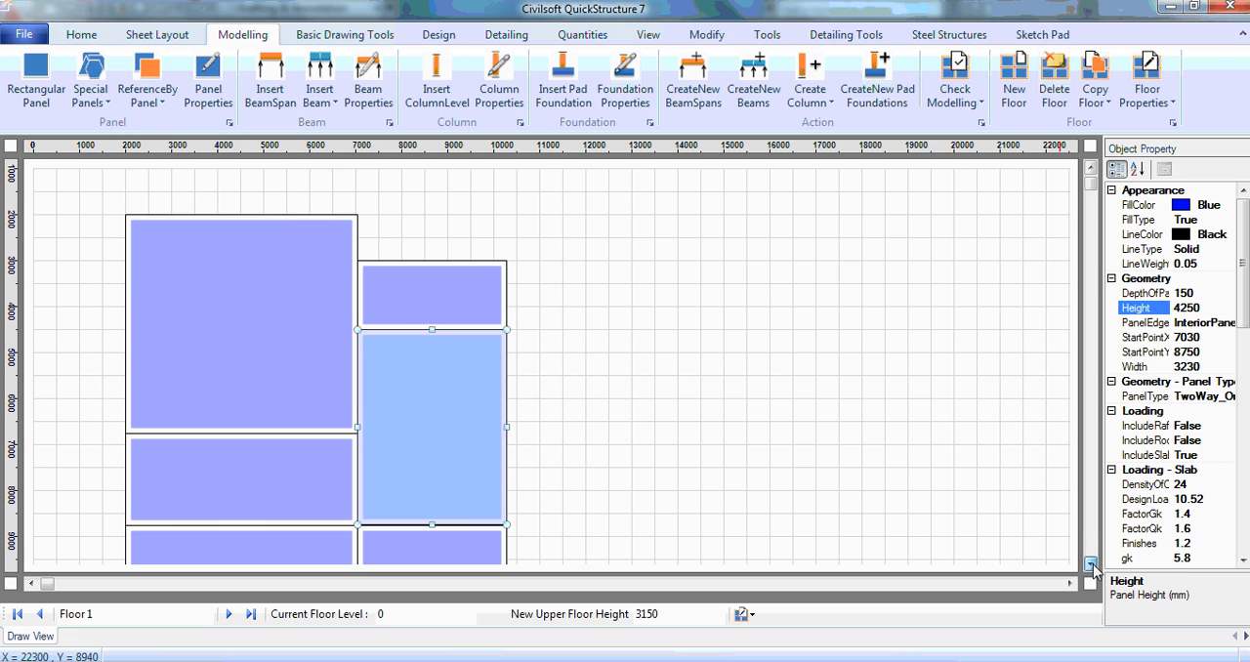
Step: Switch to the AutoCAD floor plan and examine the grid dimensions from the verandah and dining area down to the lower bedrooms
left_click_drag(1090, 564, 1091, 565)
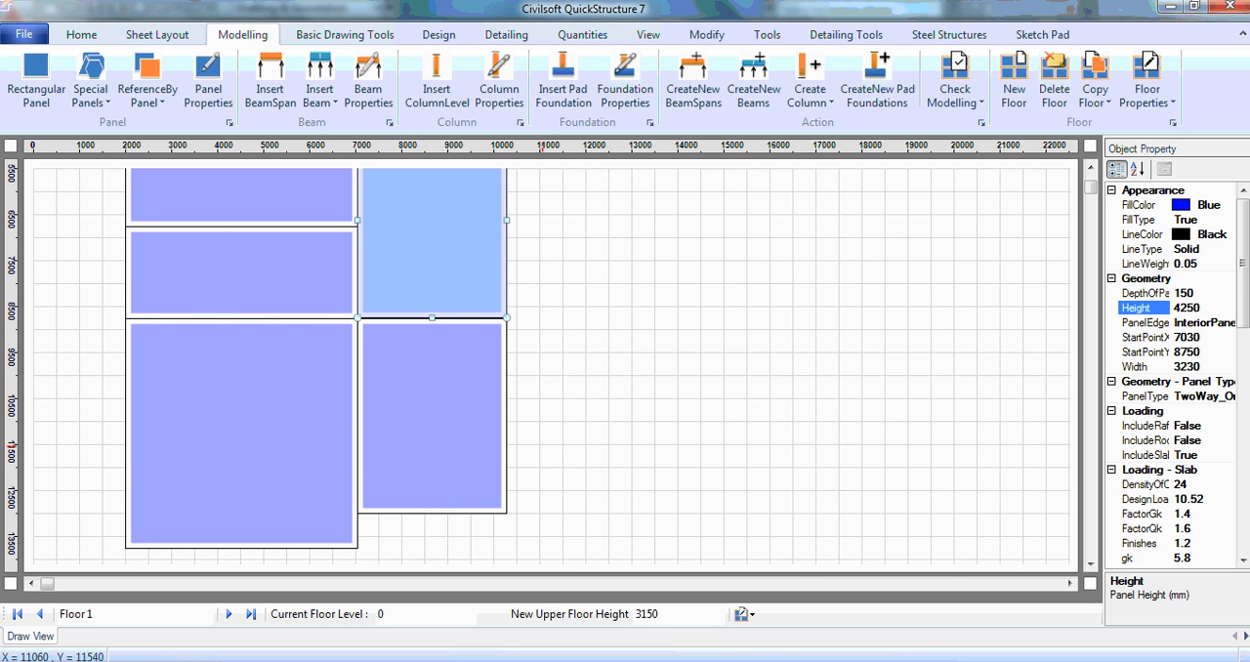
left_click(993, 661)
left_click(1112, 583)
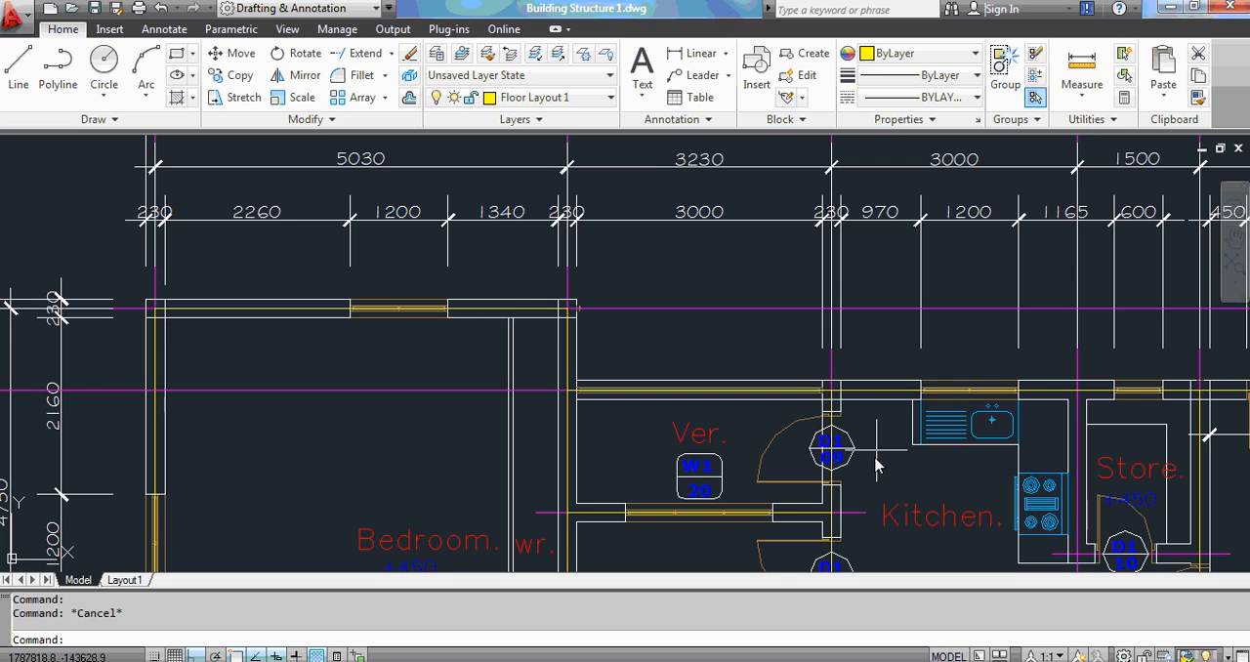
left_click(1235, 239)
left_click_drag(651, 488, 683, 224)
left_click_drag(664, 455, 661, 275)
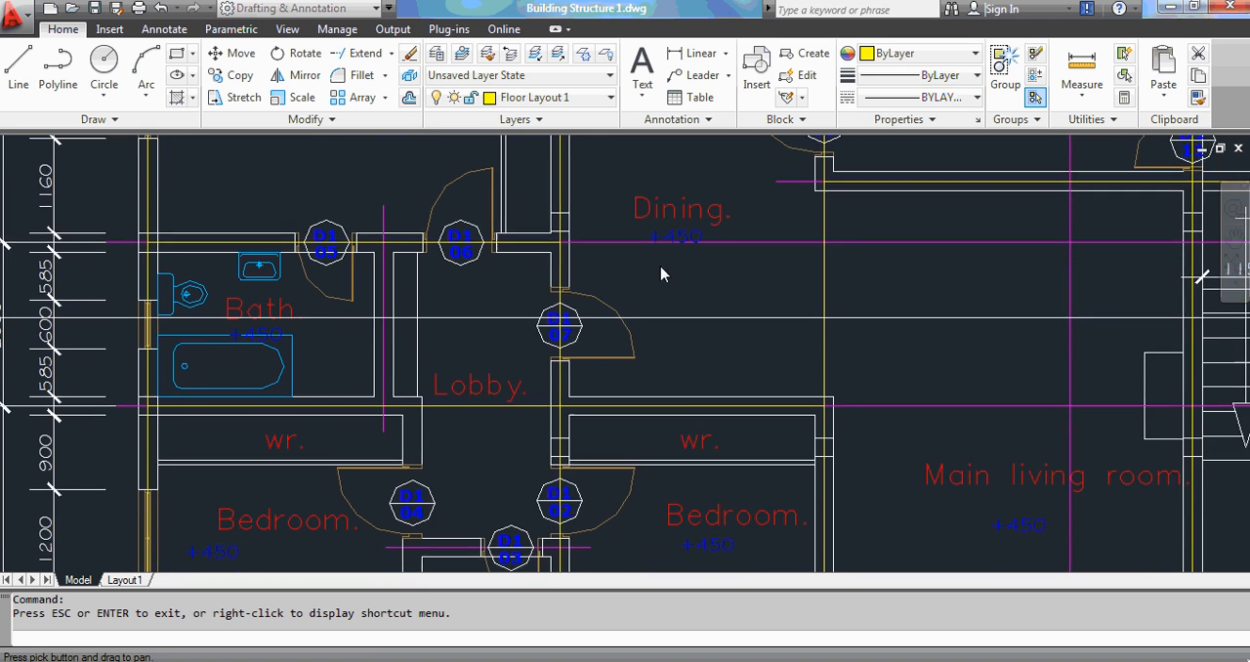
left_click_drag(670, 496, 661, 256)
left_click_drag(650, 438, 653, 344)
left_click_drag(654, 401, 645, 461)
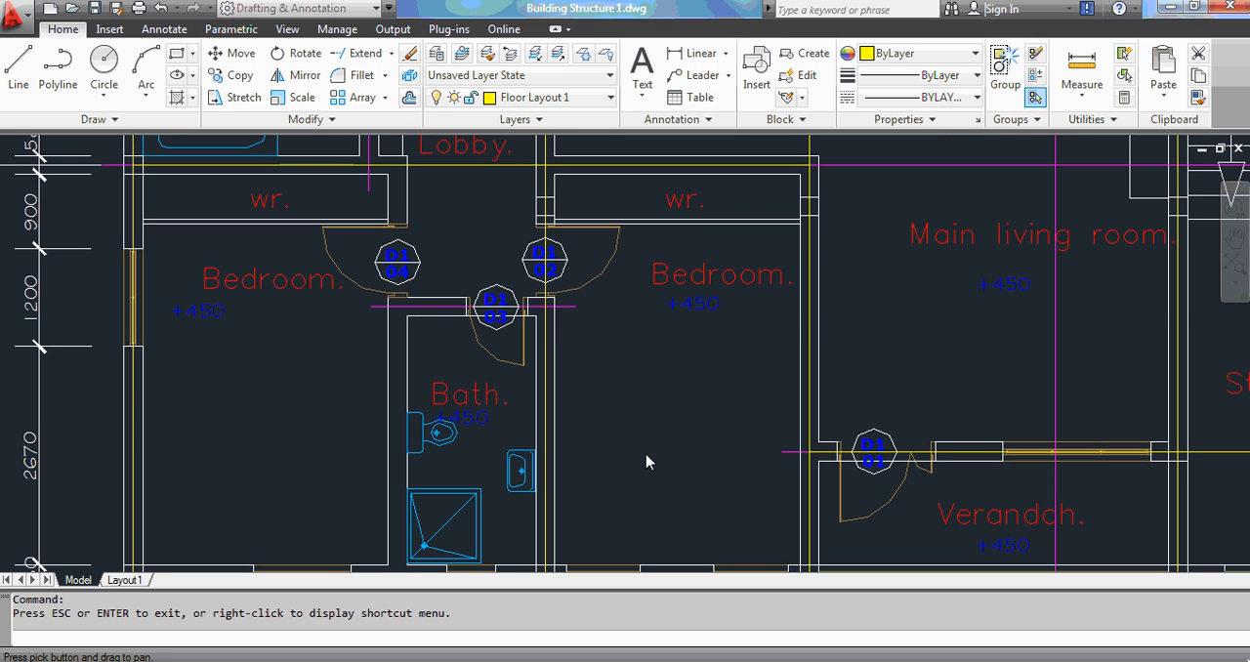
mouse_move(638, 455)
left_mouse_down()
mouse_move(784, 446)
mouse_move(809, 421)
mouse_move(807, 455)
mouse_move(810, 438)
left_mouse_up()
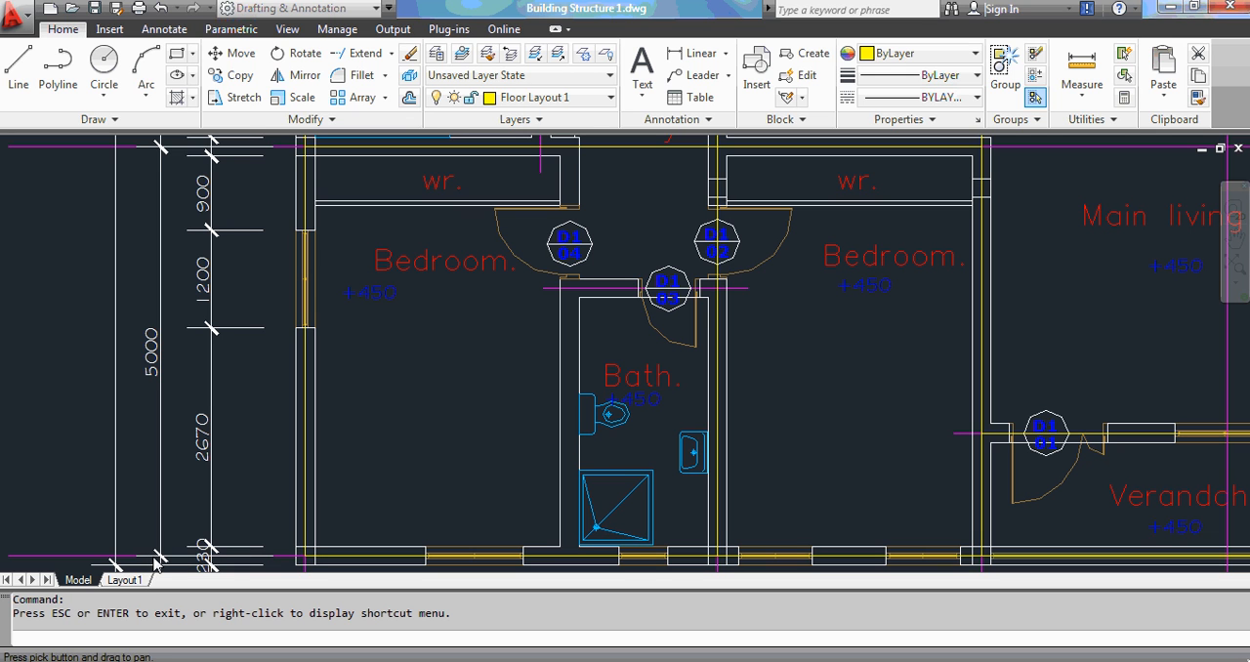
mouse_move(873, 327)
left_mouse_down()
mouse_move(839, 393)
mouse_move(814, 519)
mouse_move(857, 491)
mouse_move(854, 387)
left_mouse_up()
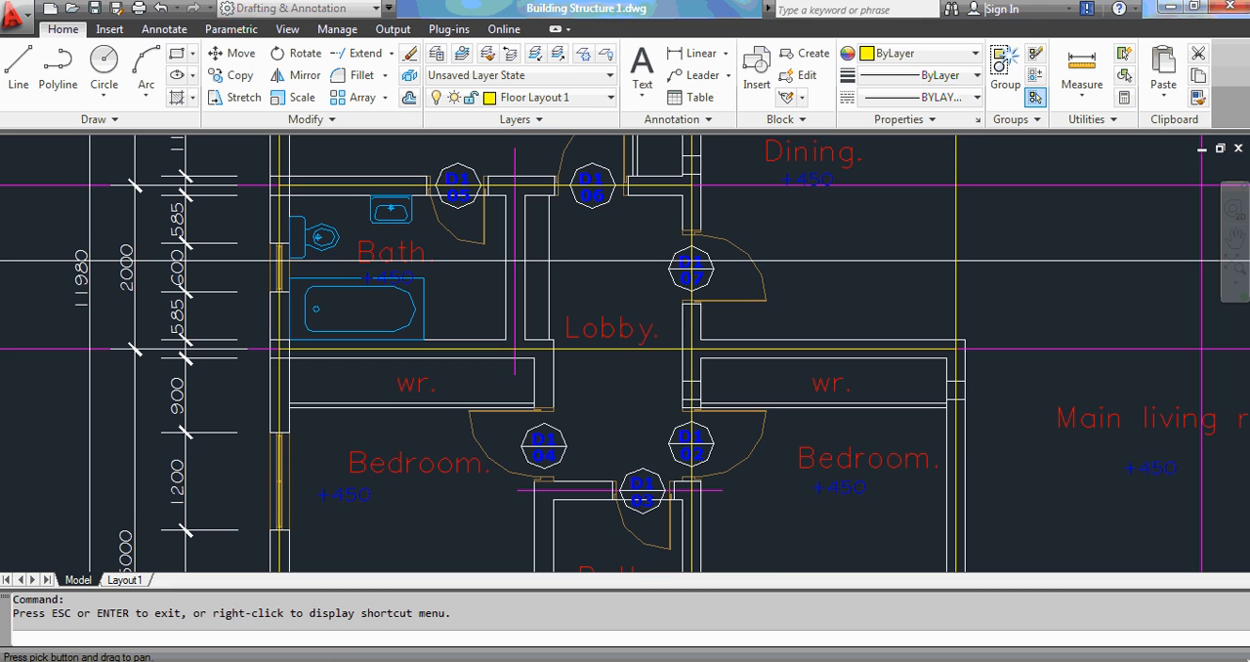
Step: Return to QuickStructure and set the height of the lowest 3230 mm wide panel to 5000 mm
left_click(684, 581)
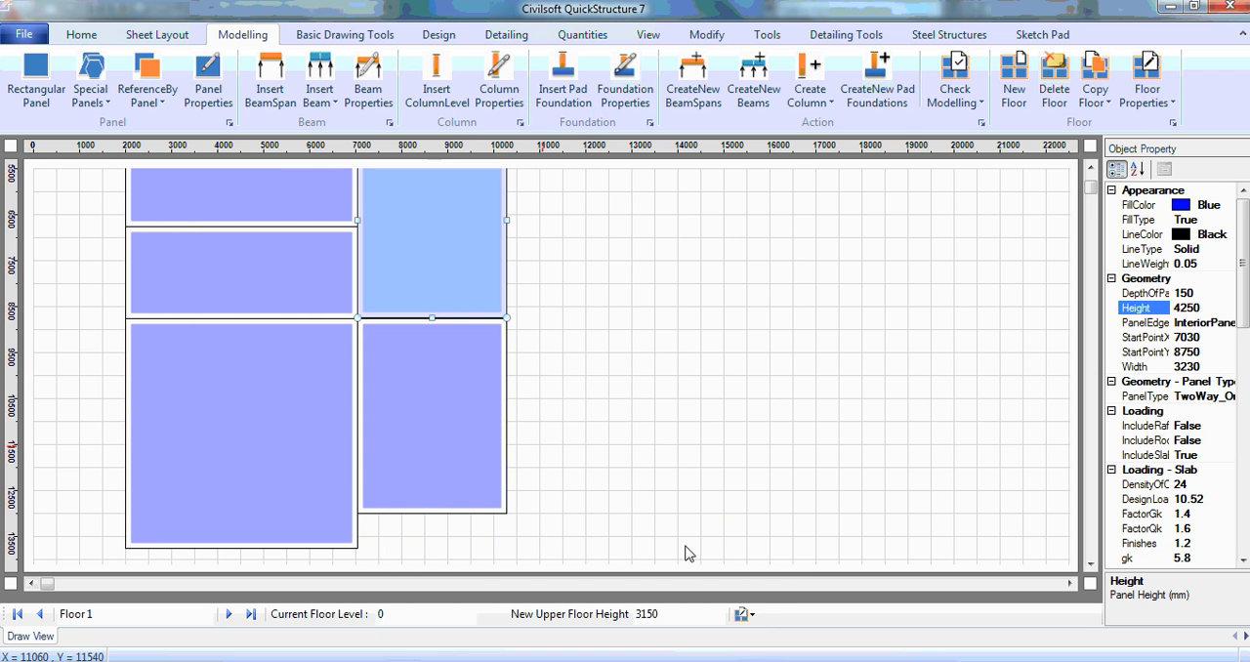
left_click(456, 429)
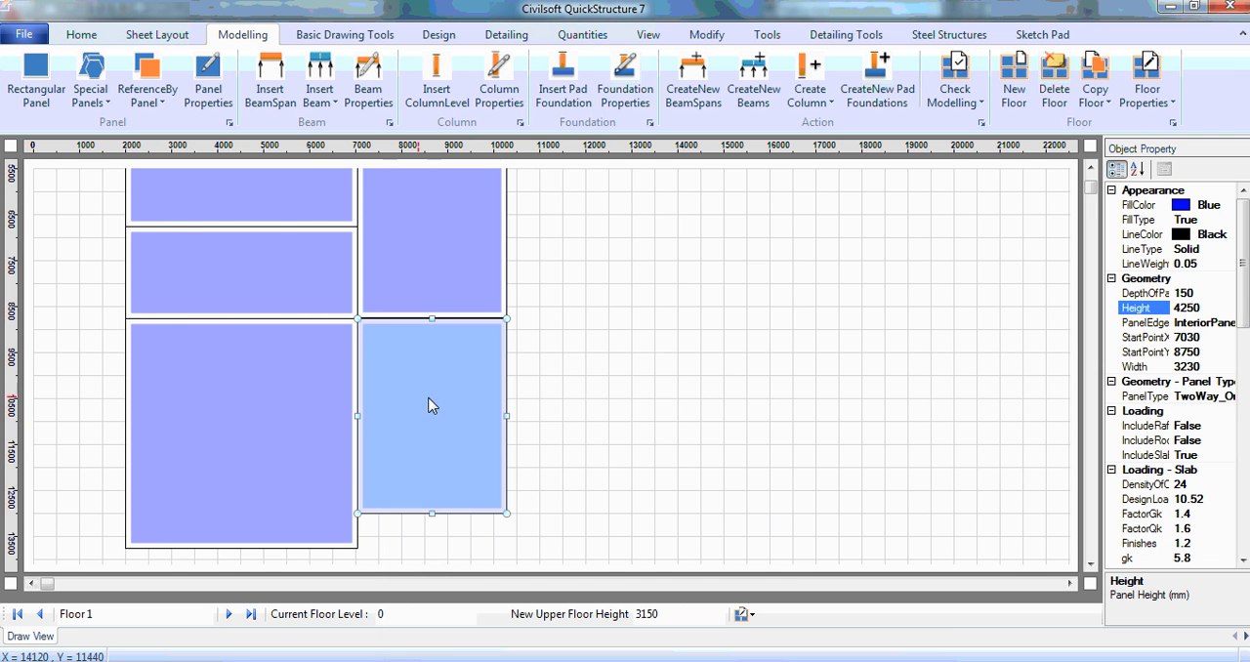
left_click(1214, 309)
type("5000")
key("Return")
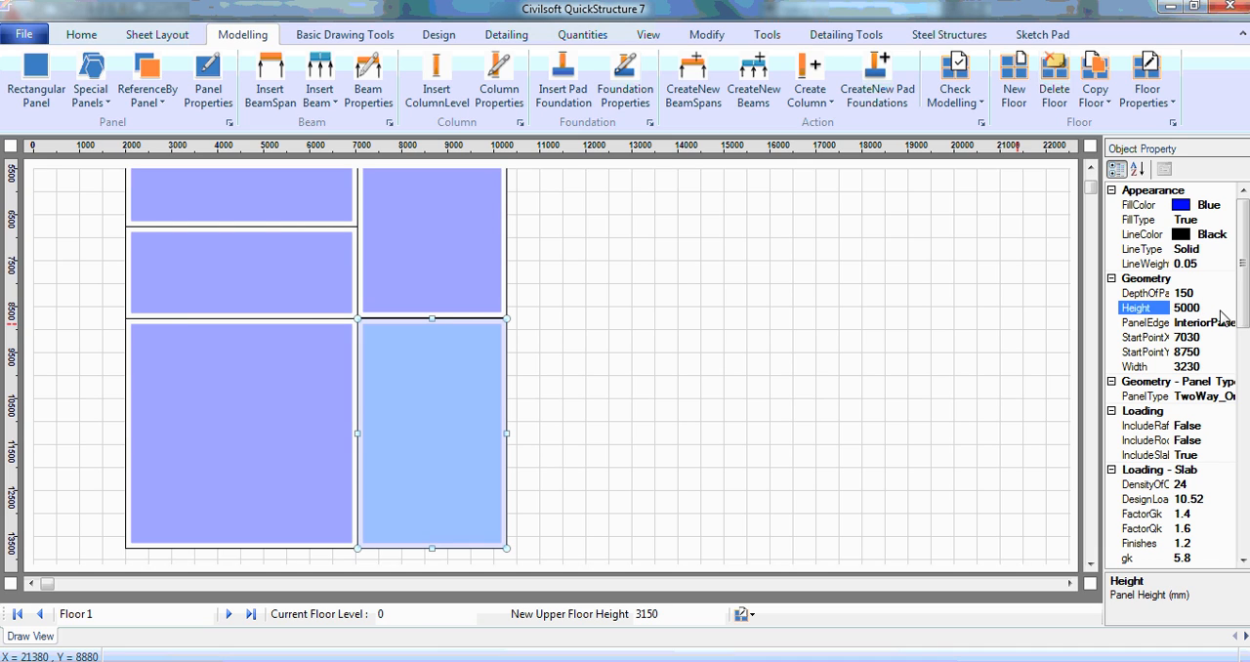
Step: Deselect the panel and examine the kitchen, store and living room grid layout in the AutoCAD floor plan
left_click(1091, 169)
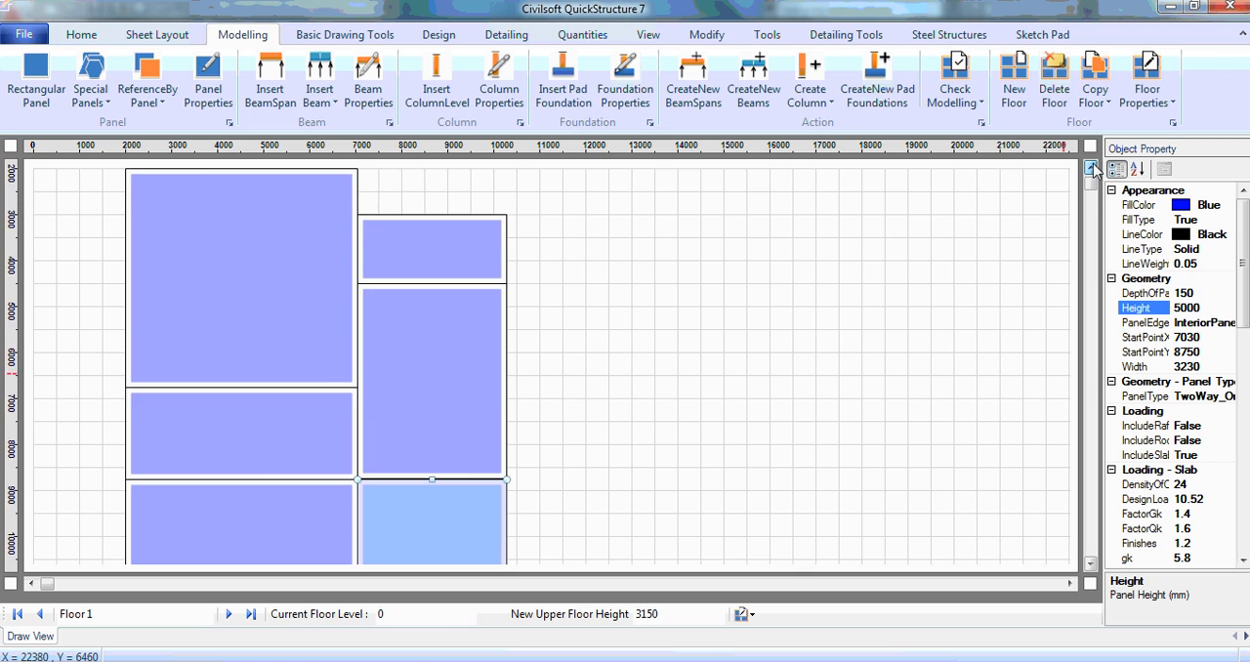
left_click(615, 413)
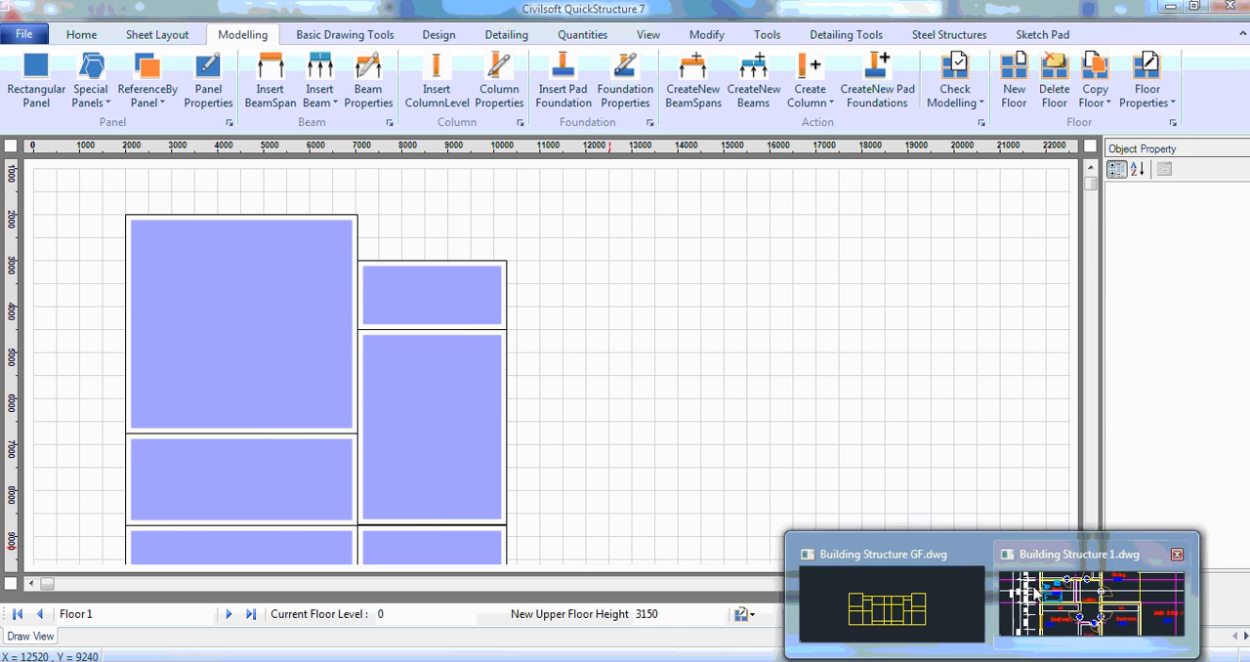
left_click(1094, 586)
scroll(635, 390, "down", 5)
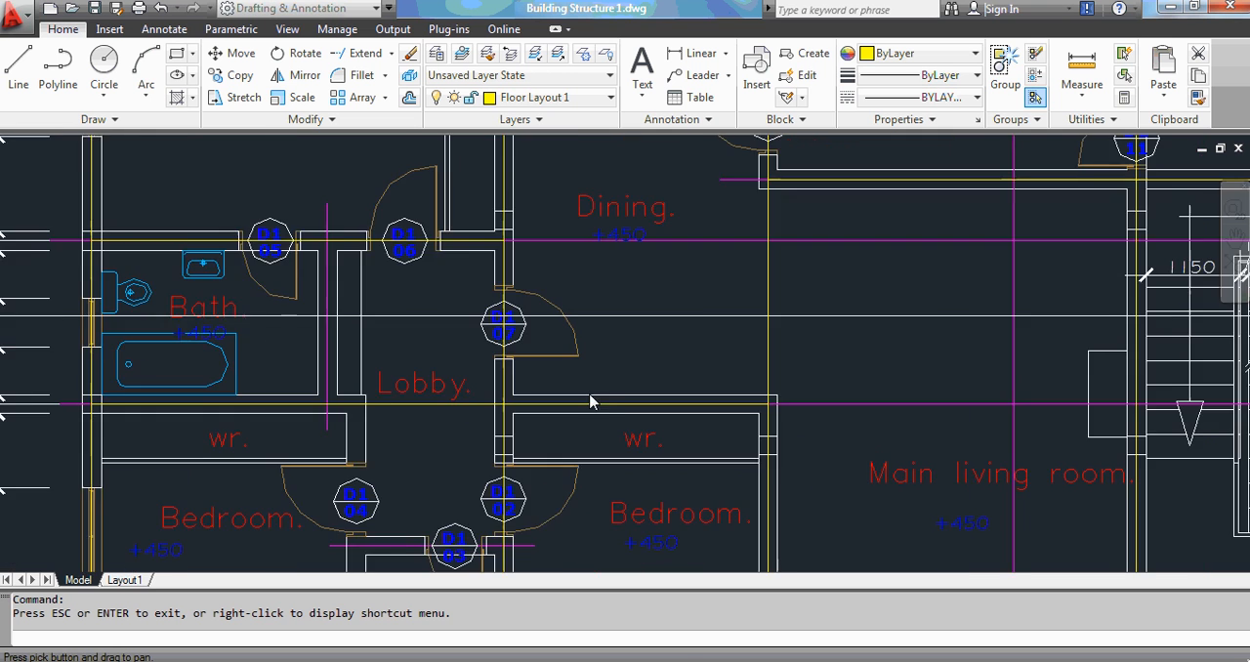
left_click_drag(784, 315, 679, 309)
middle_click_drag(678, 300, 678, 300)
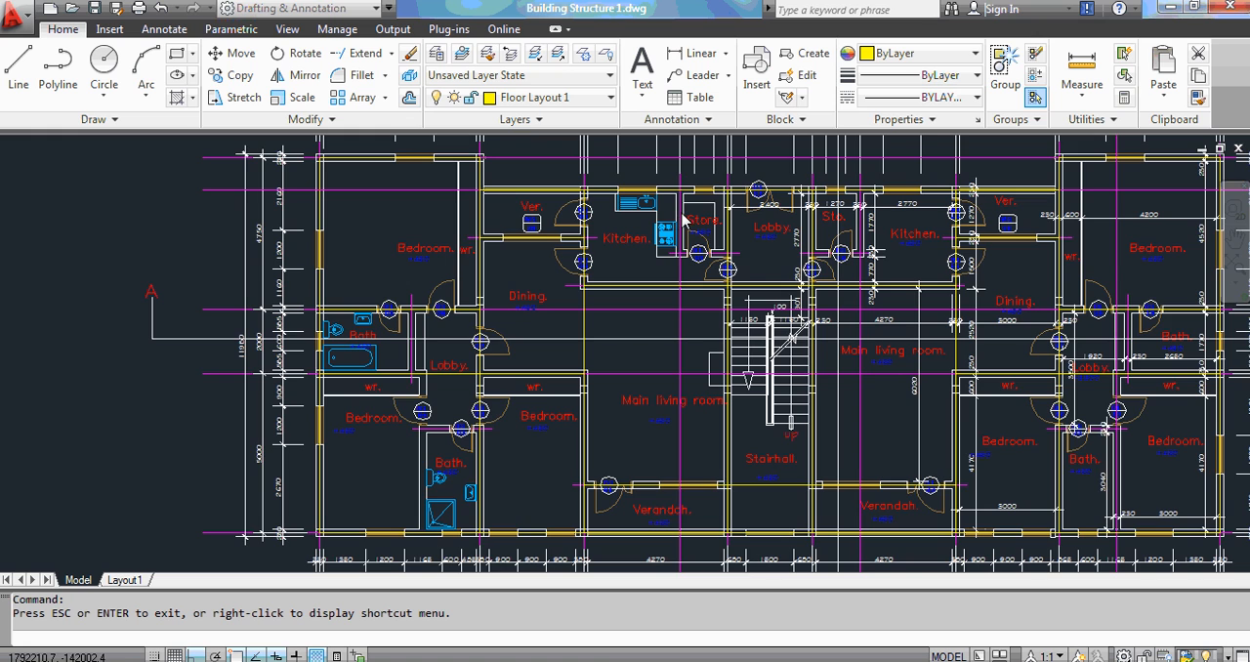
scroll(682, 220, "up", 1)
left_click_drag(680, 236, 677, 273)
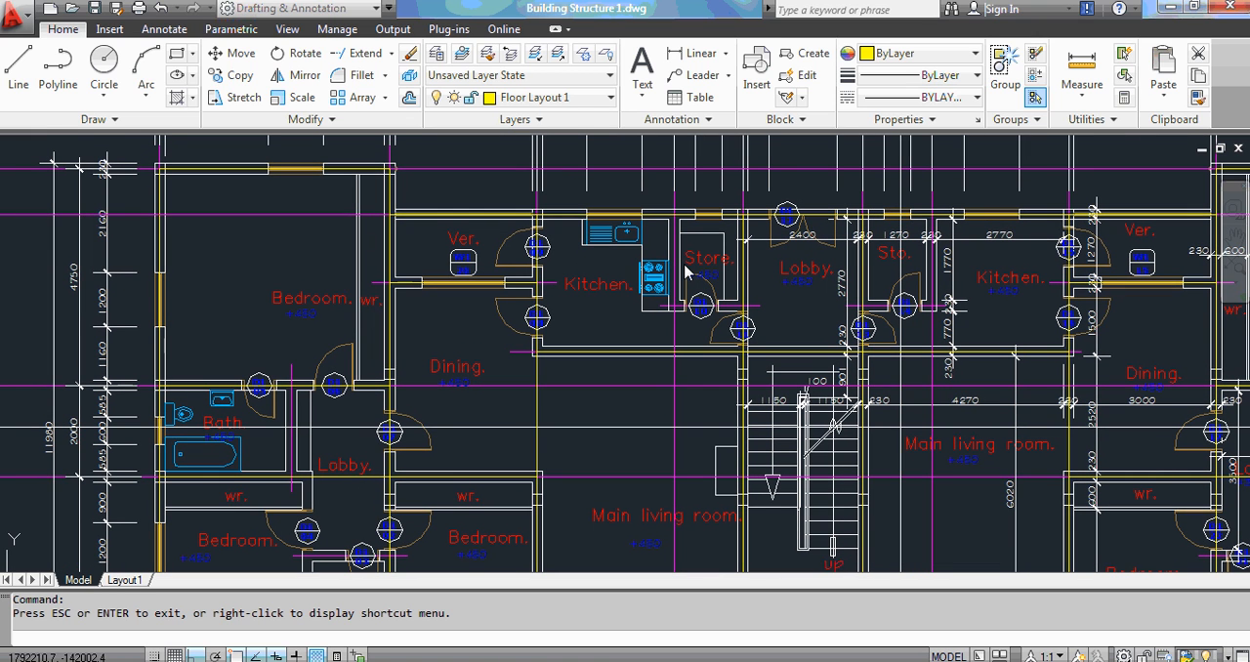
Step: Switch back to QuickStructure and display the panel numbers on the floor view
key("alt+Tab")
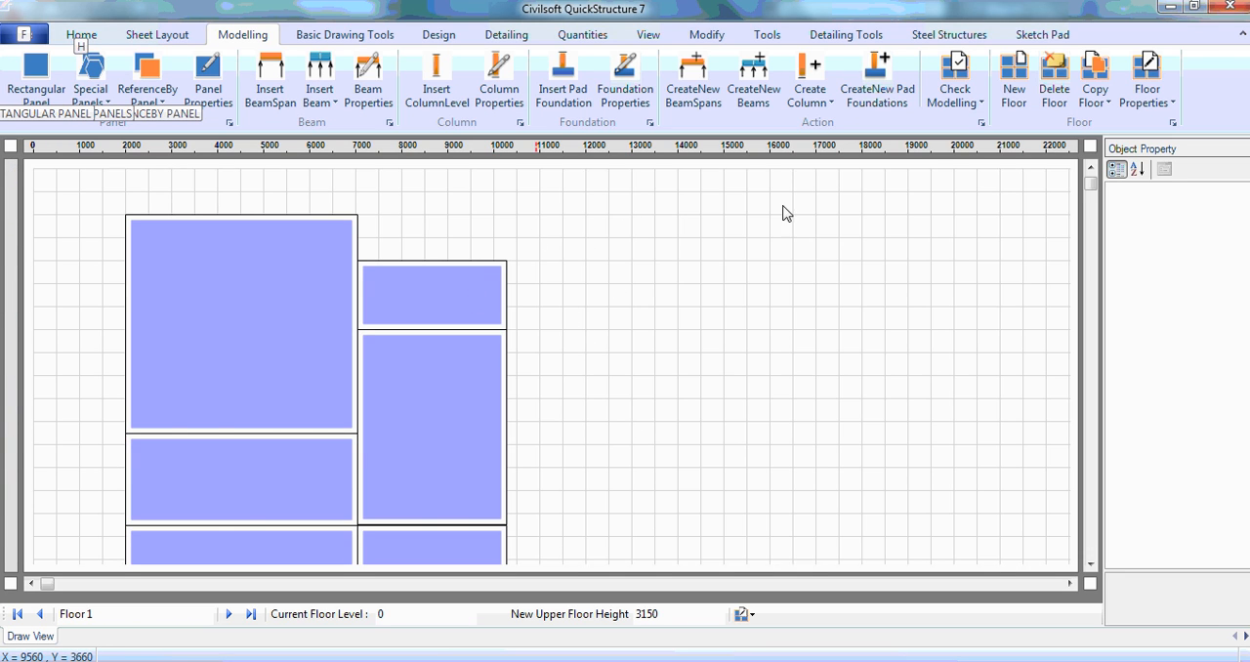
left_click(647, 35)
left_click(905, 58)
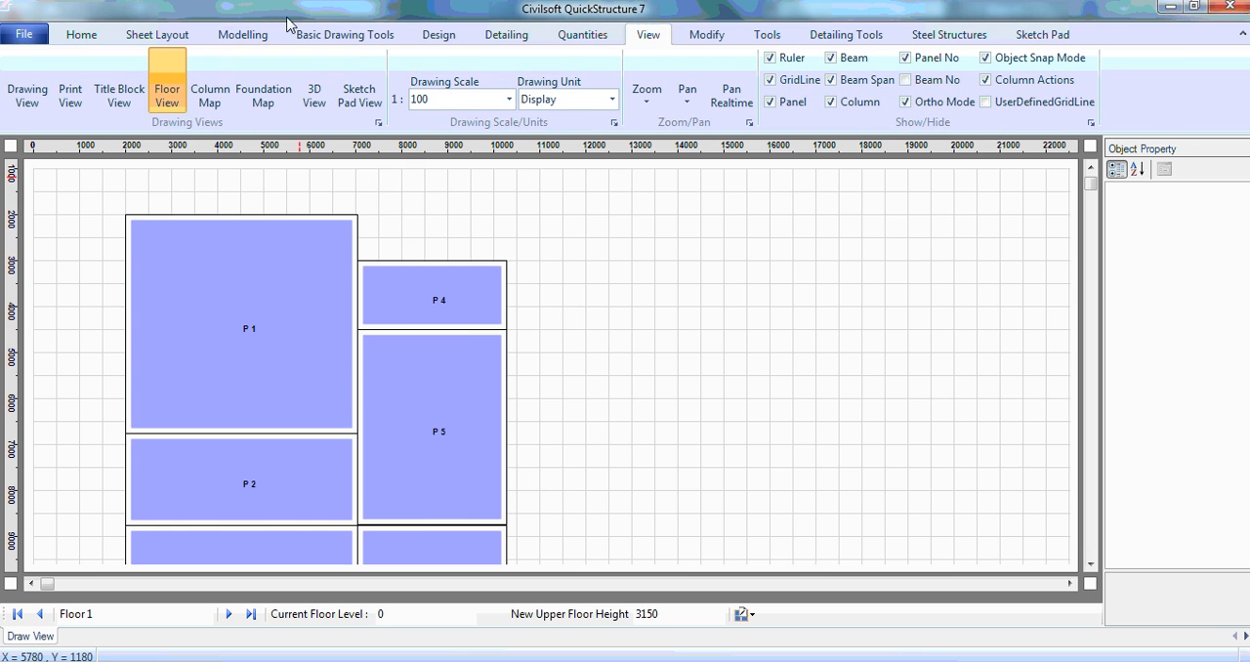
left_click(258, 35)
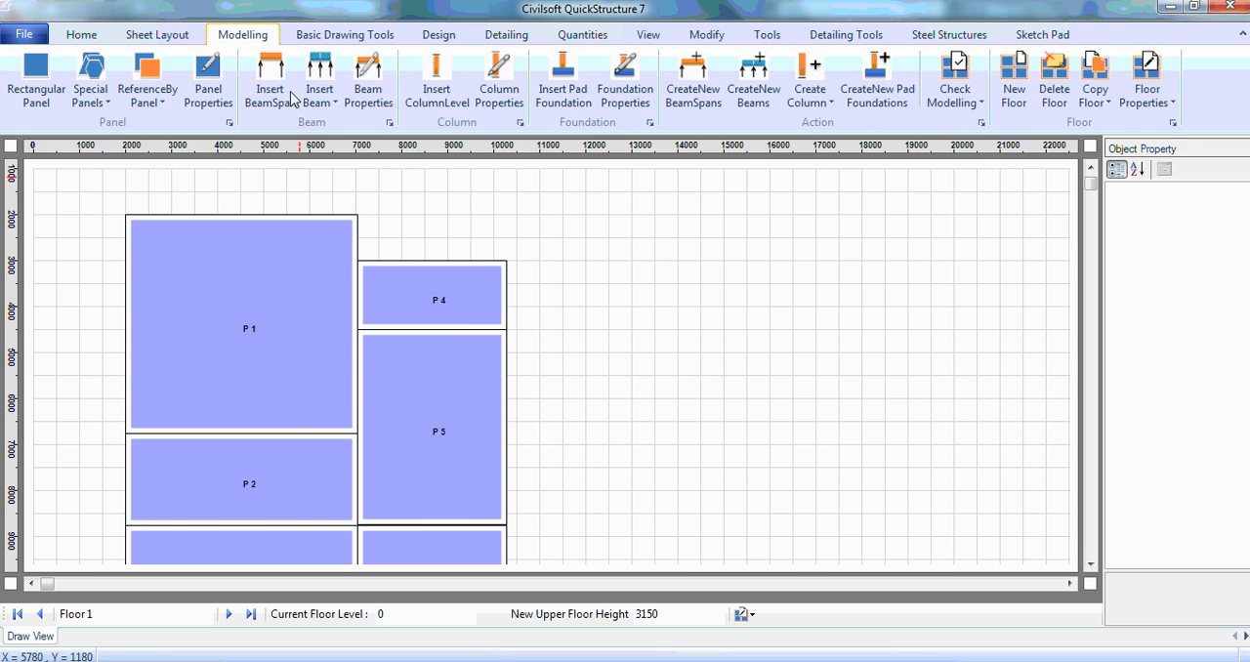
Step: Check the kitchen bay in the AutoCAD plan, then copy panel P4 to its right in QuickStructure with the reference panel command
left_click(475, 295)
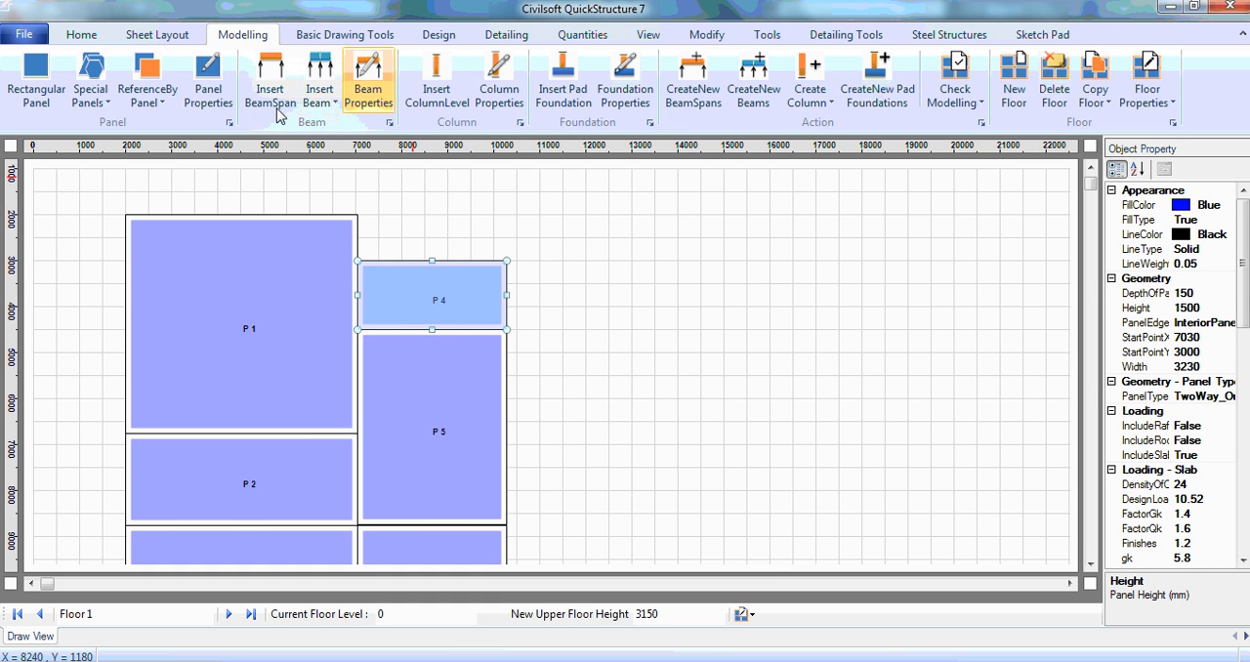
mouse_move(976, 660)
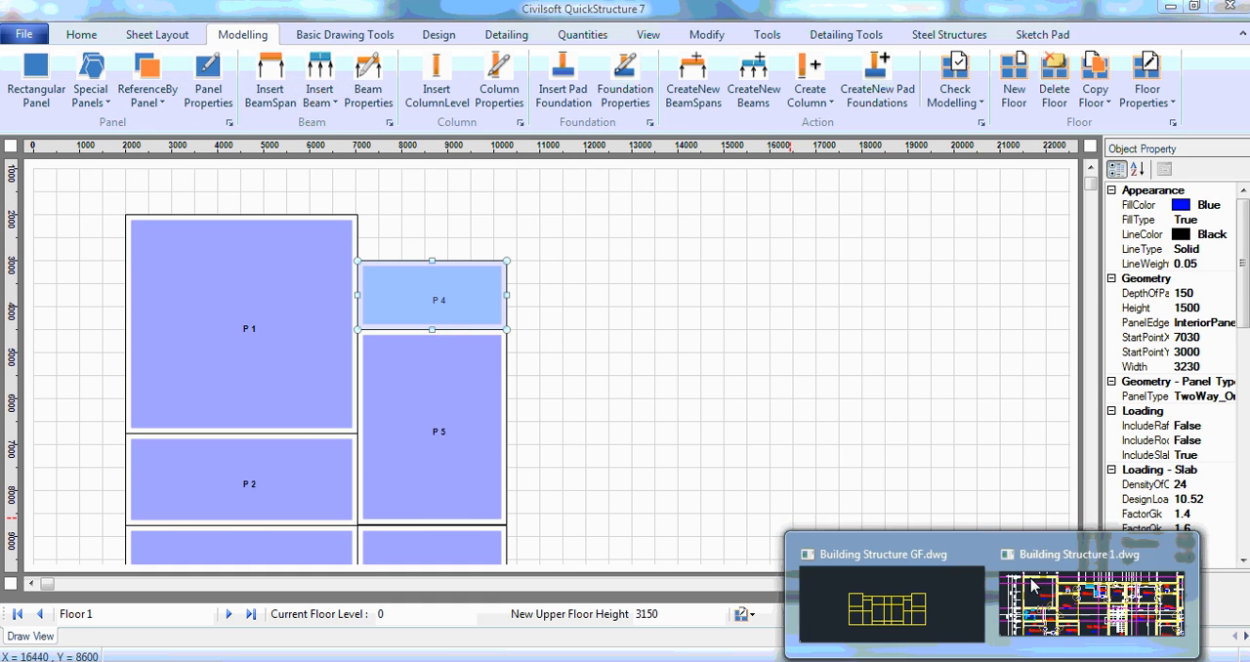
left_click(1019, 586)
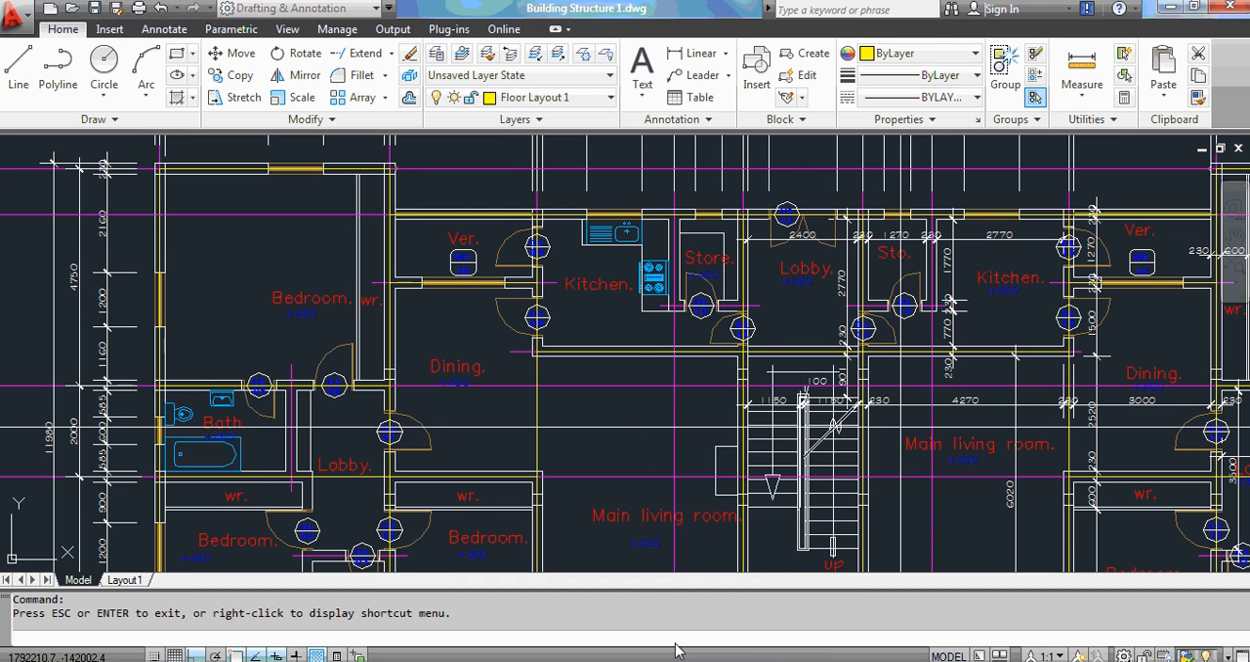
left_click(714, 620)
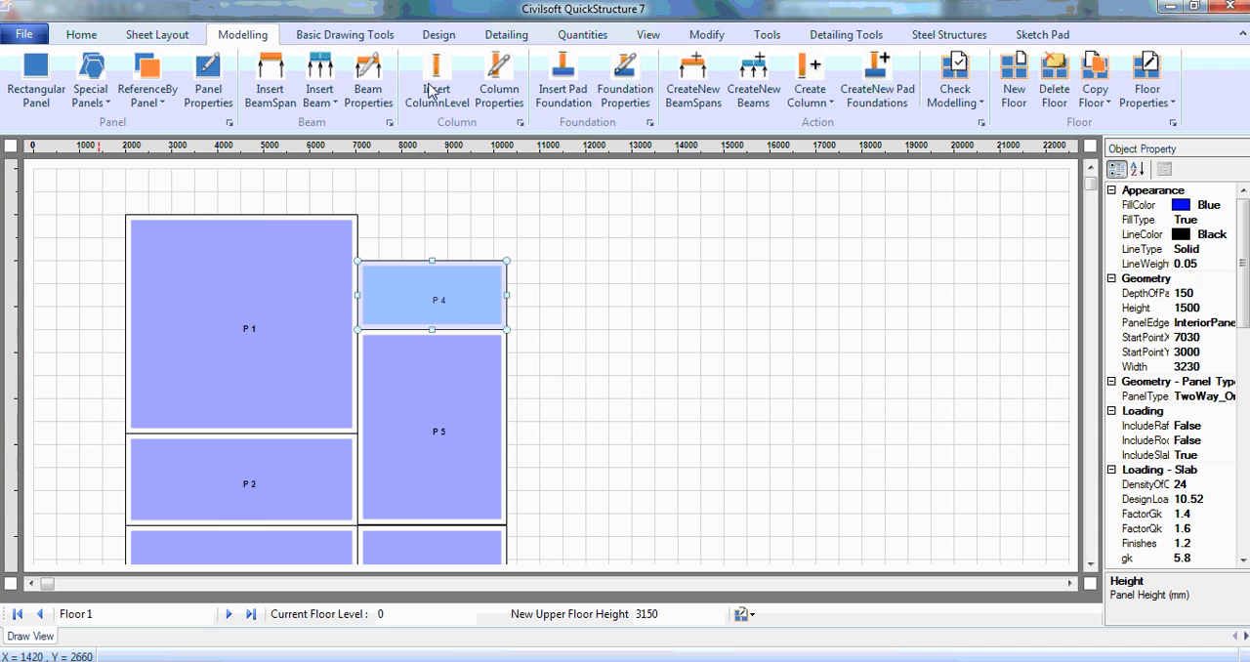
left_click(147, 93)
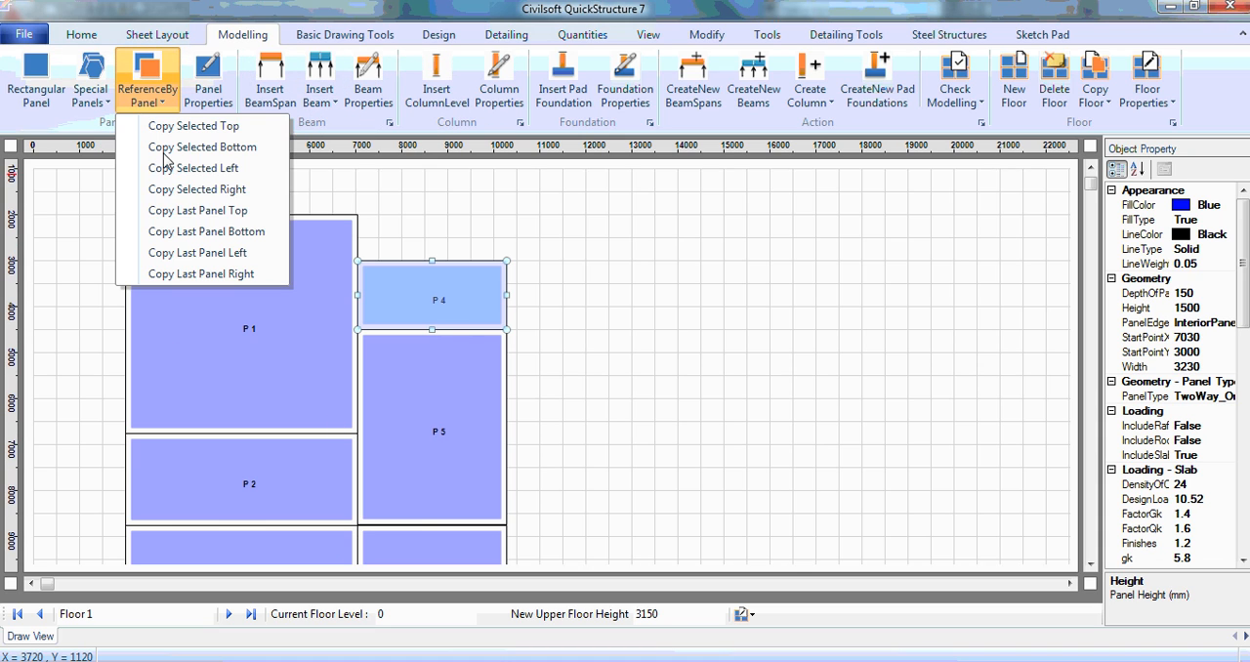
left_click(235, 190)
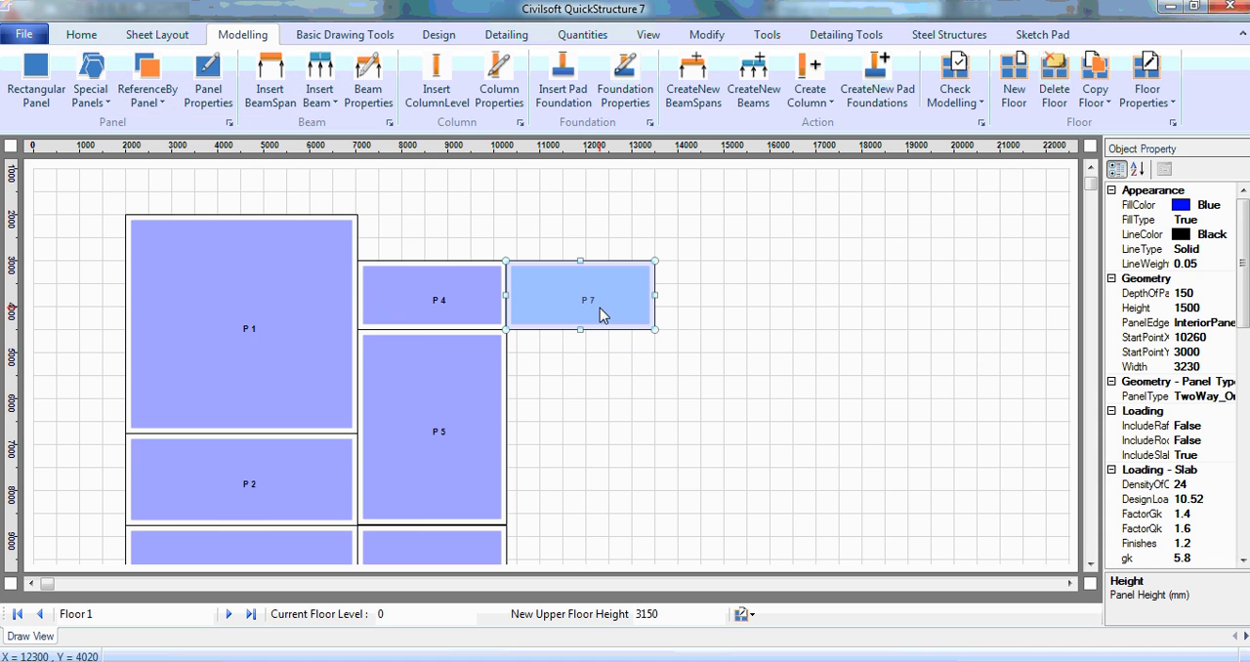
Step: Set panel P7's width to 4500 mm and its height to 3000 mm
left_click(1209, 369)
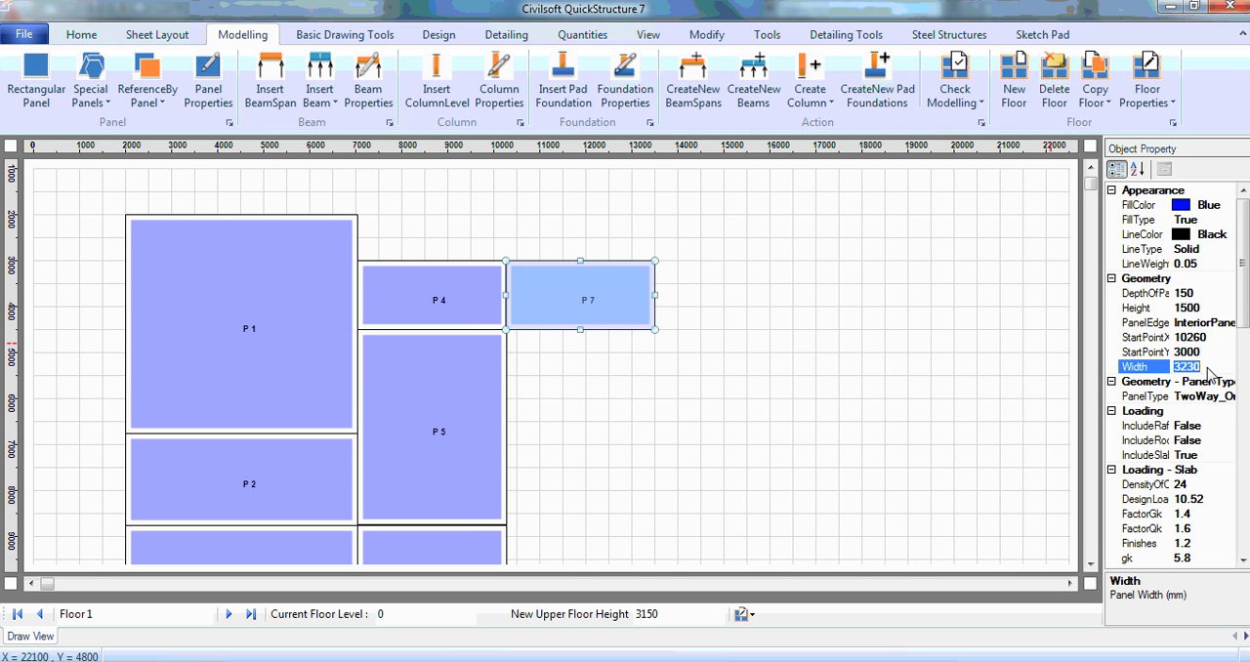
type("4500")
left_click(1199, 311)
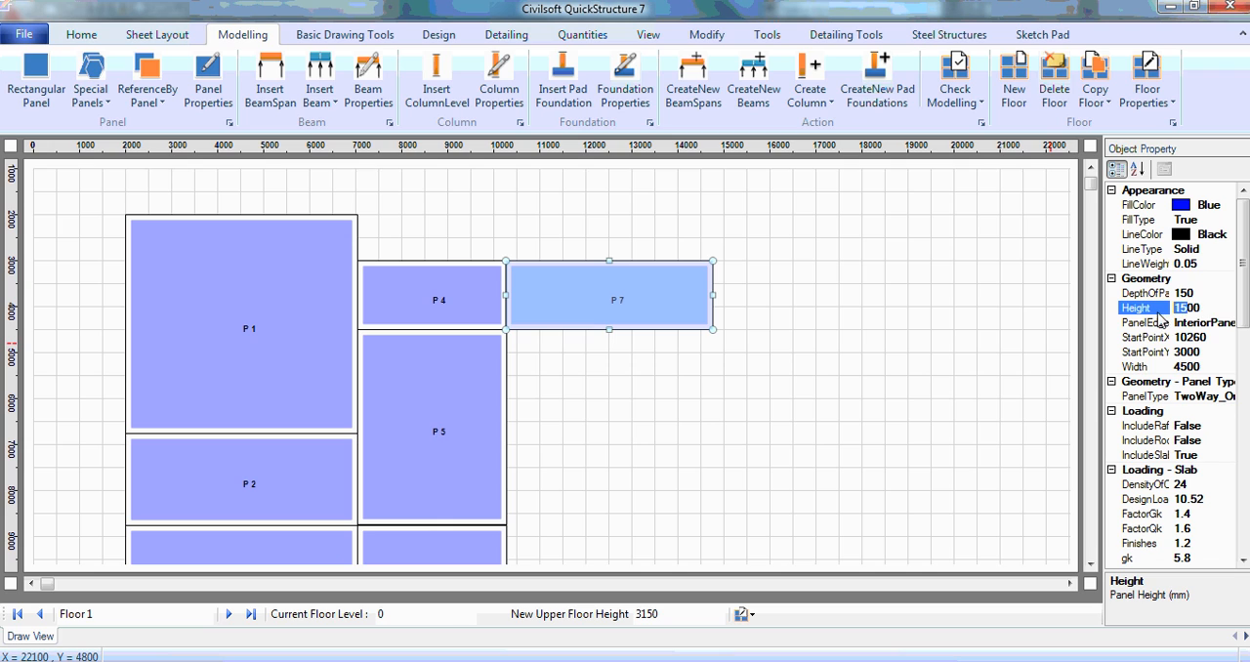
type("3000")
key("Return")
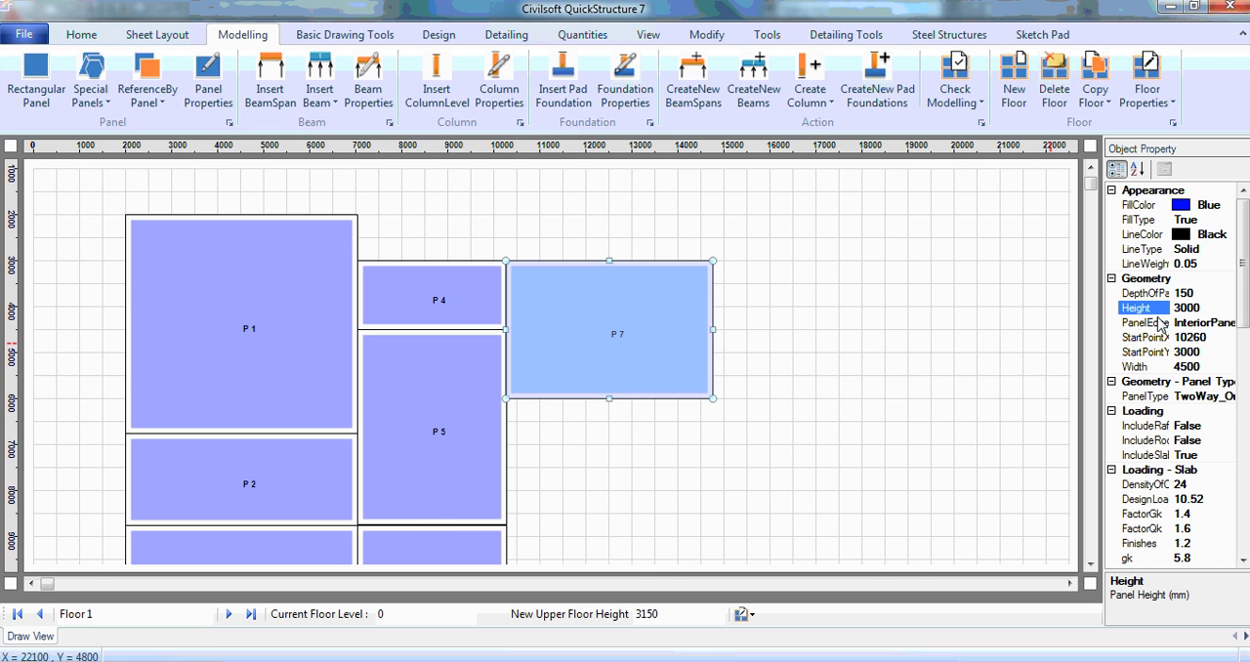
Step: Copy panel P7 directly below itself and select the new panel
left_click(146, 98)
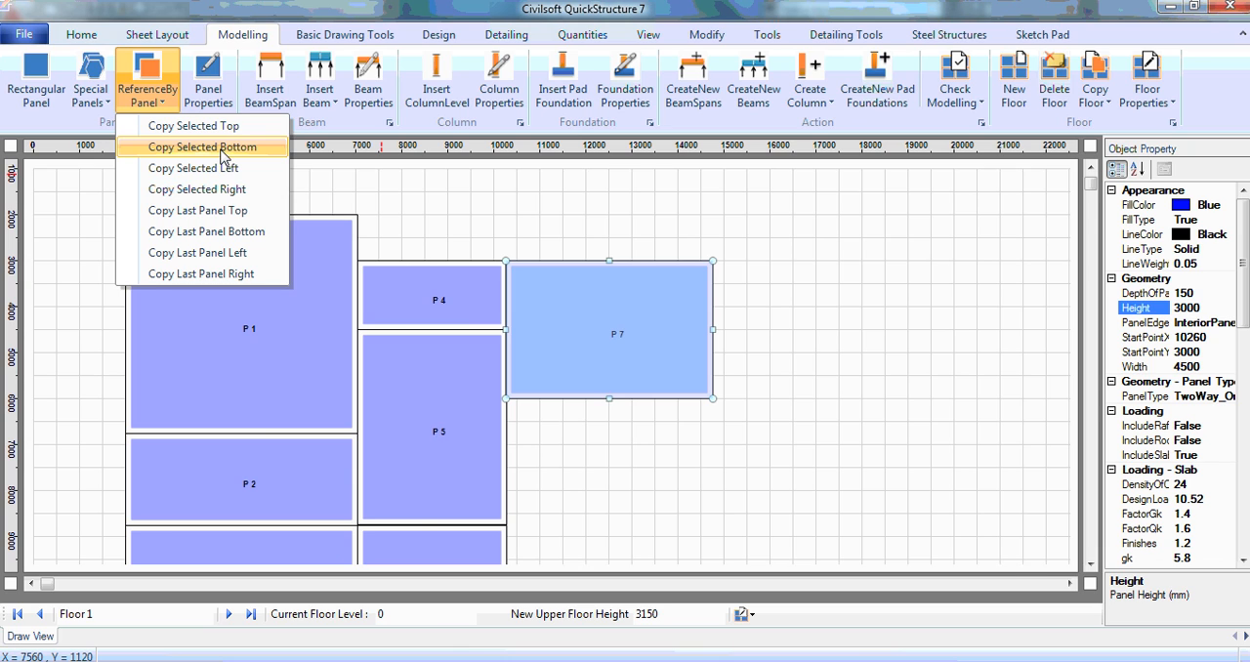
left_click(224, 157)
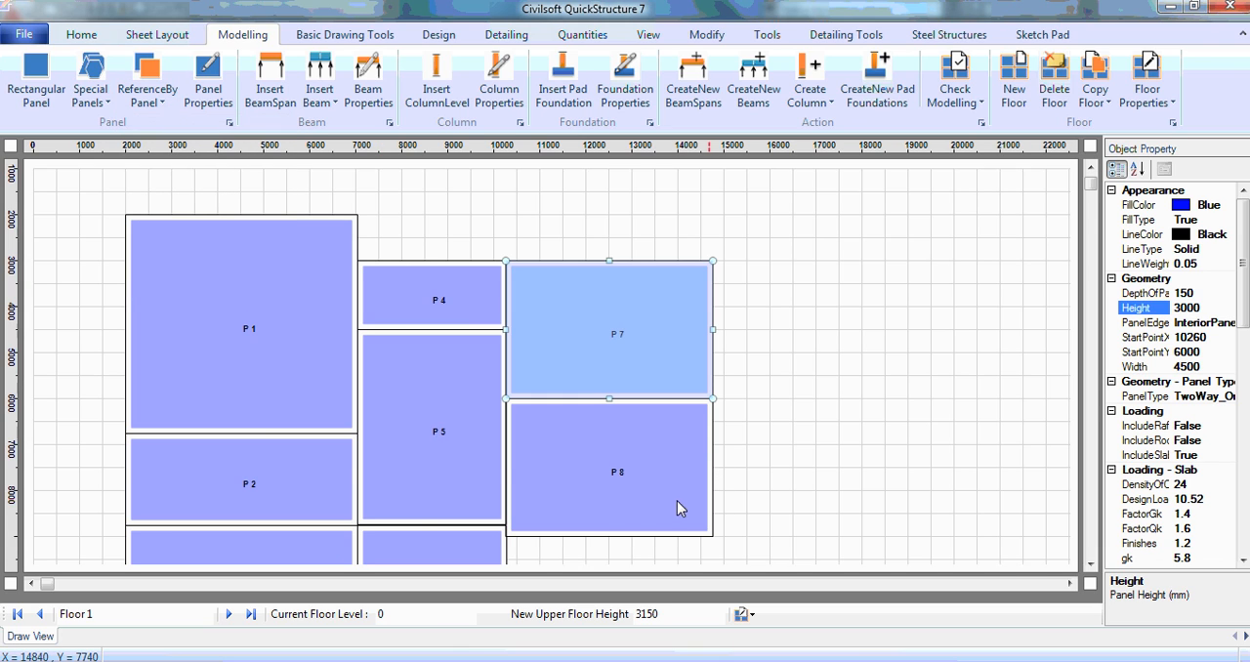
left_click(650, 488)
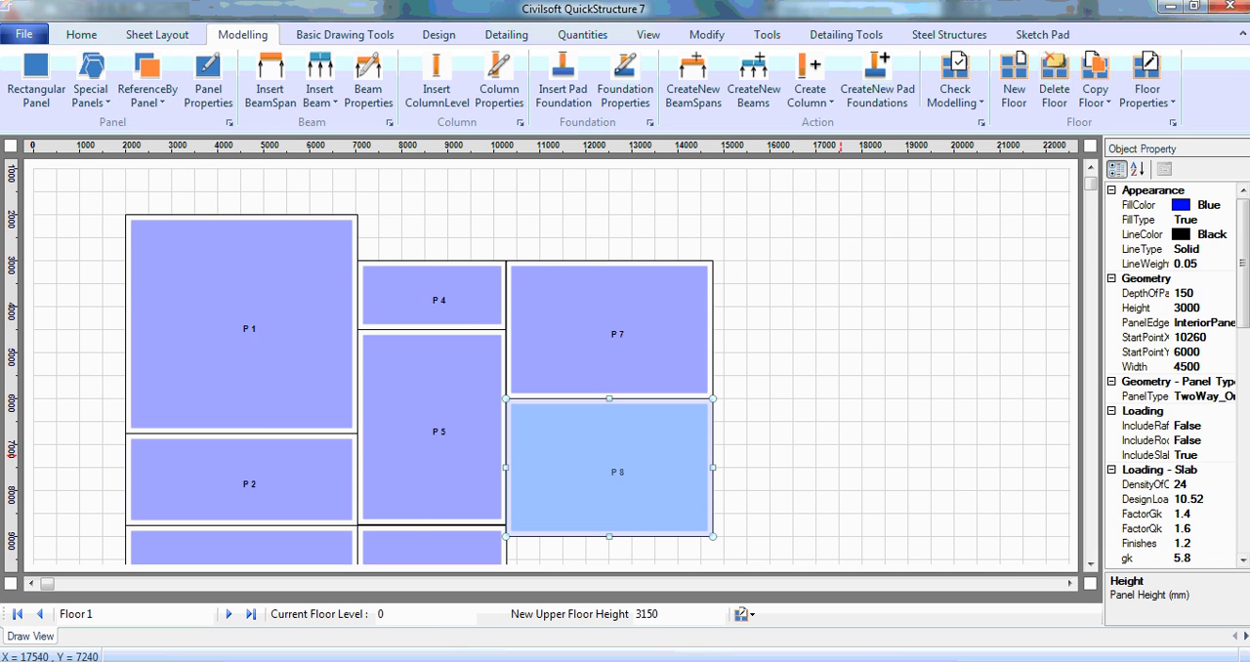
Step: Set panel P8's height to 6250 mm
left_click(1207, 367)
left_click(1209, 311)
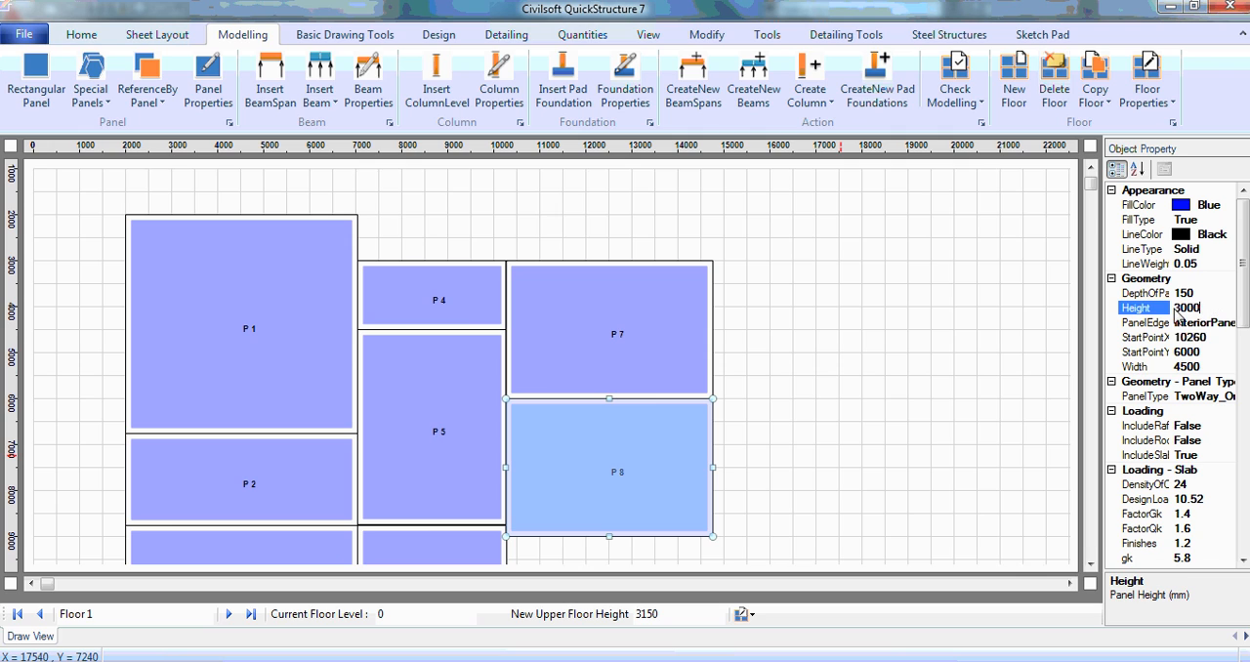
double_click(1182, 309)
type("6250")
key("Return")
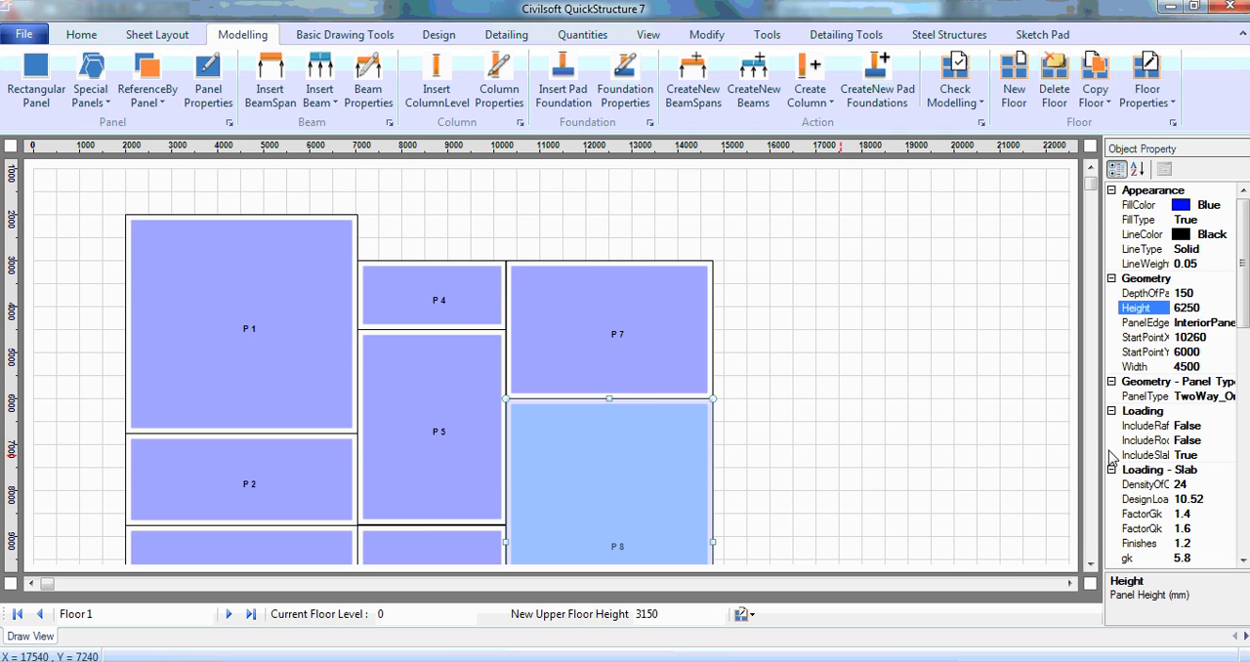
Step: Copy panel P8 directly below itself with the reference panel command
left_click(1091, 566)
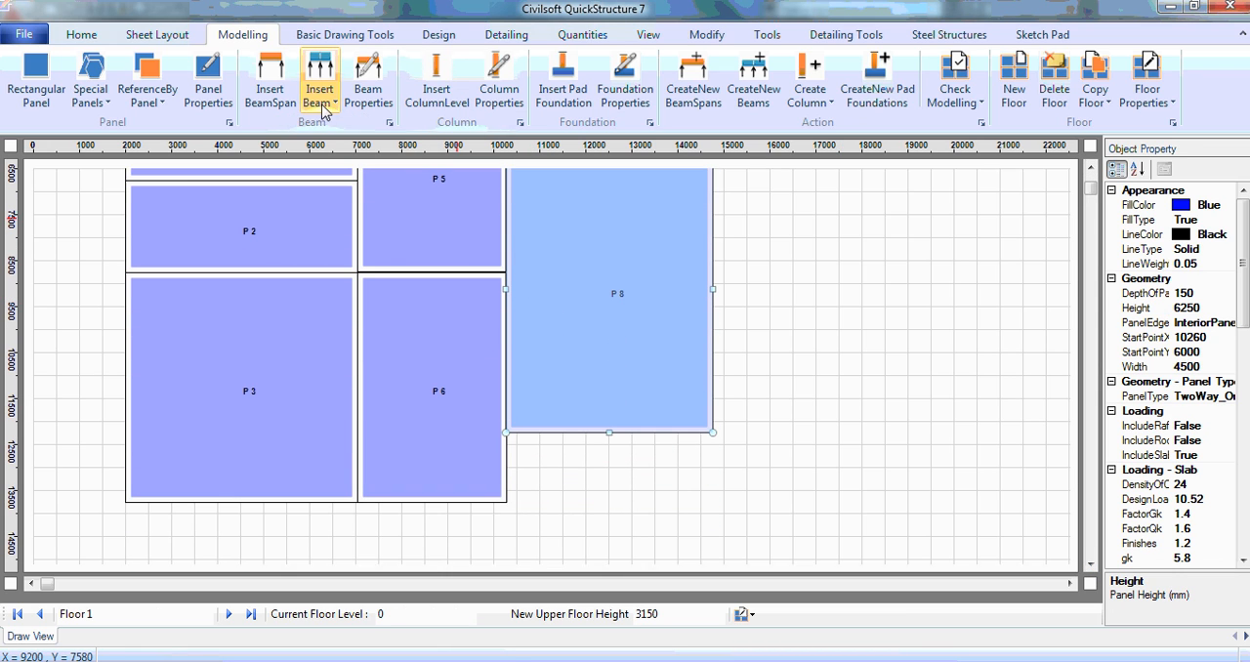
left_click(146, 93)
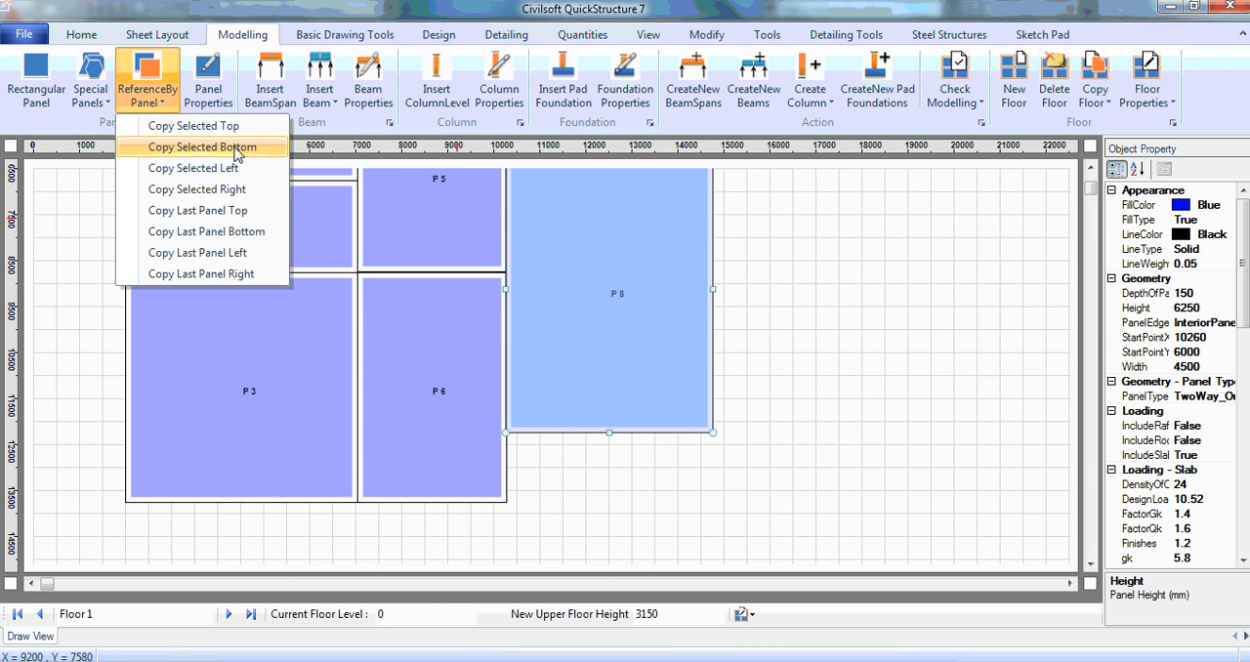
left_click(235, 146)
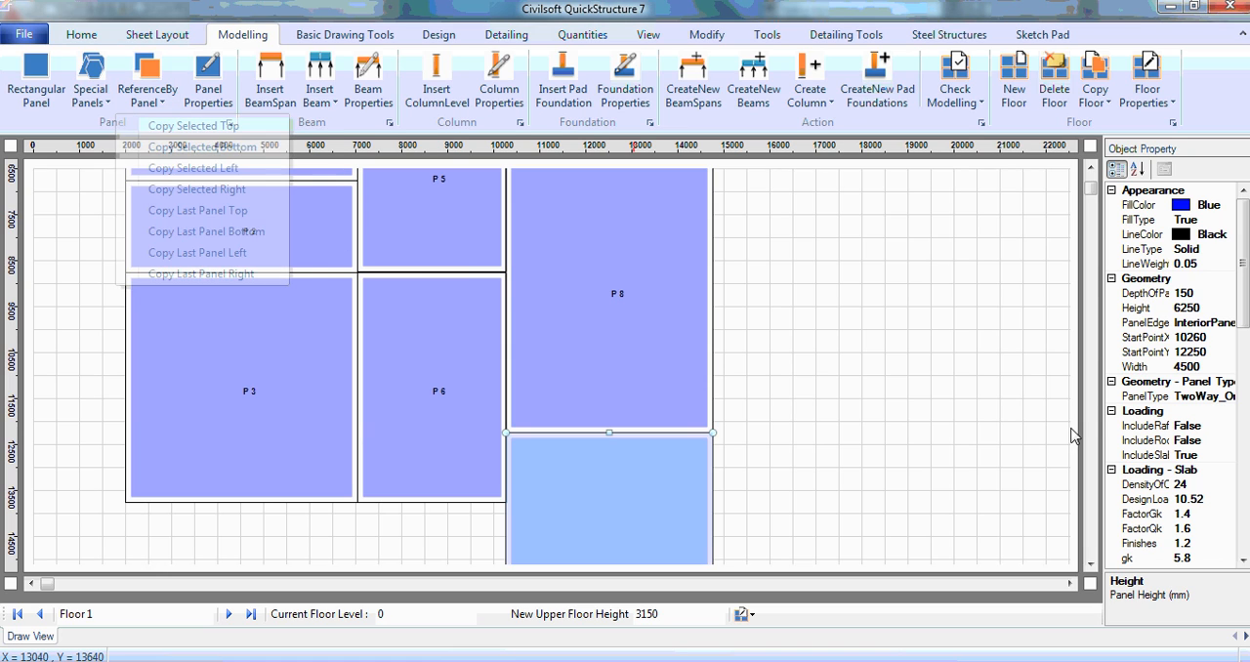
Step: Set the height of the new panel below P8 to 1500 mm
left_click(1221, 366)
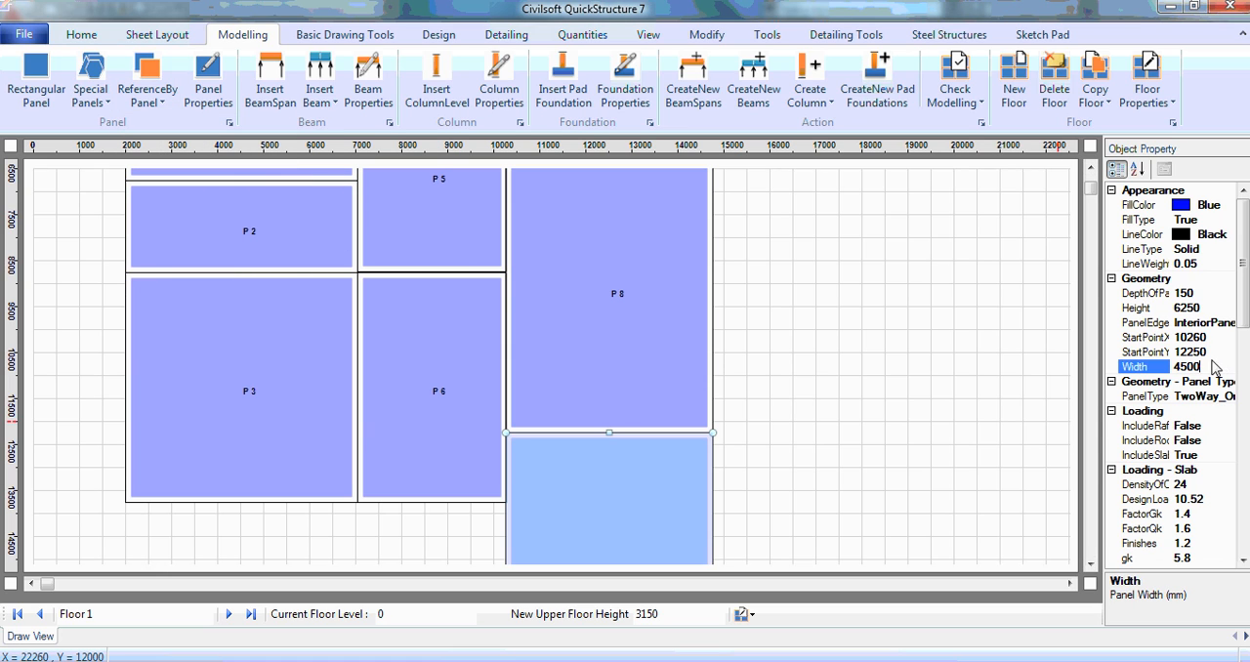
left_click(1210, 309)
double_click(1201, 310)
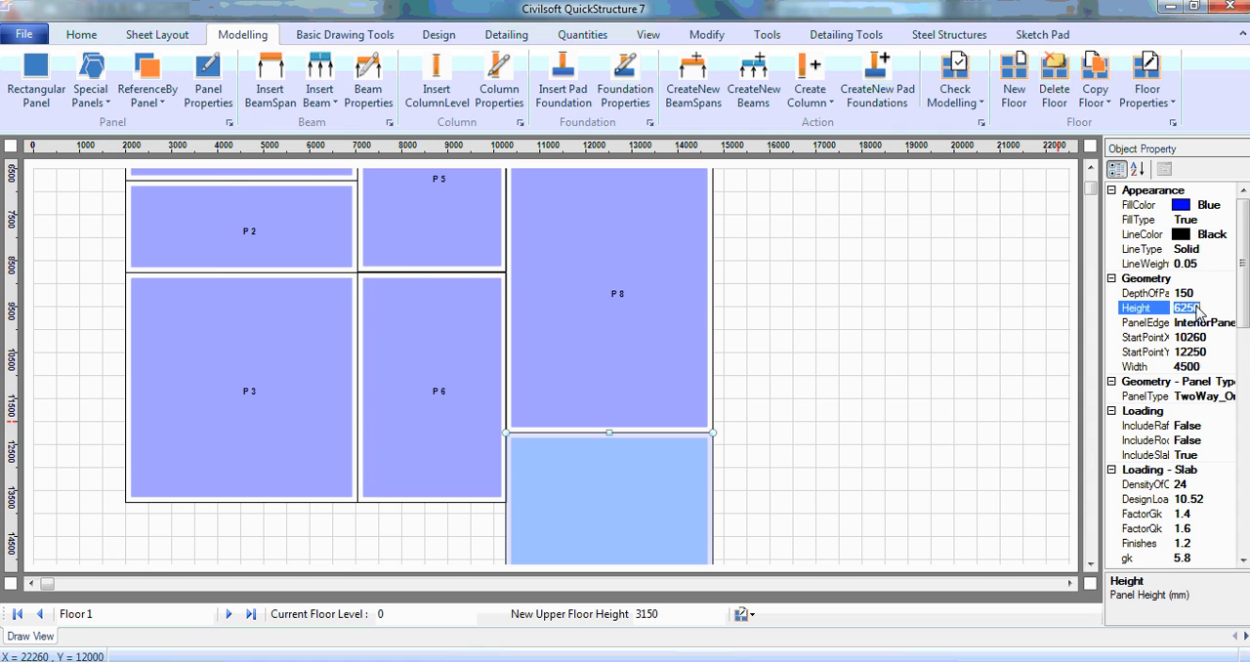
type("1500")
key("Return")
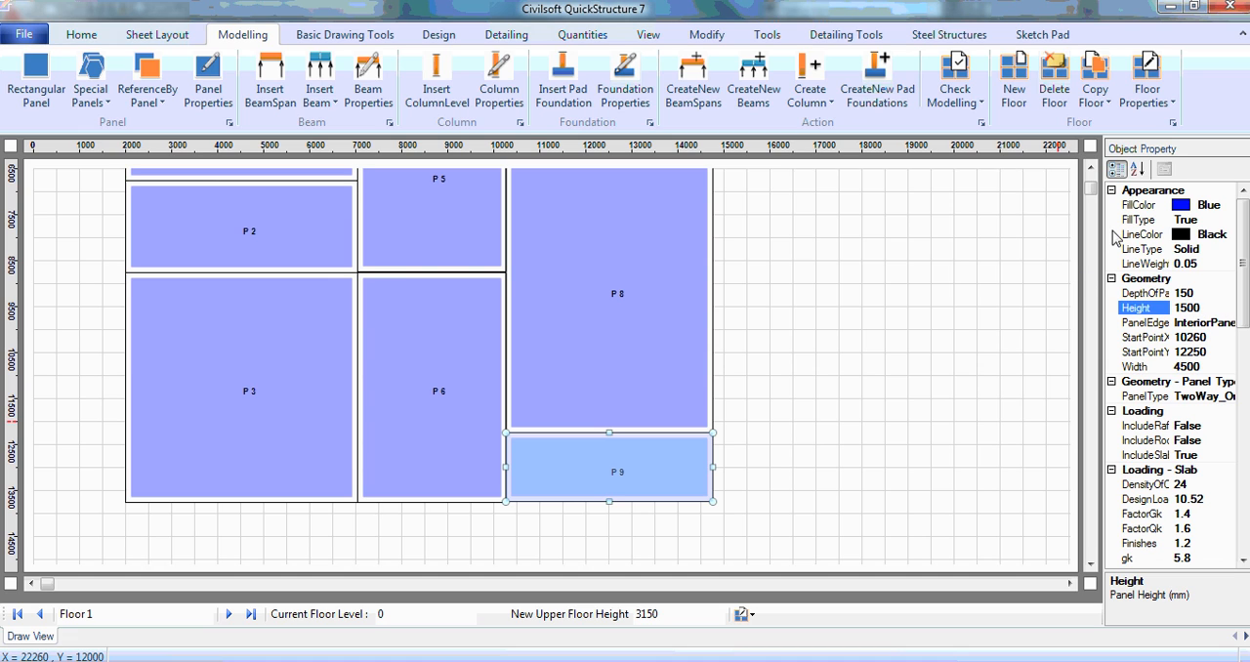
Step: Copy panel P7 directly to its right with the reference panel command and select the new panel
left_click(1091, 170)
left_click(1091, 170)
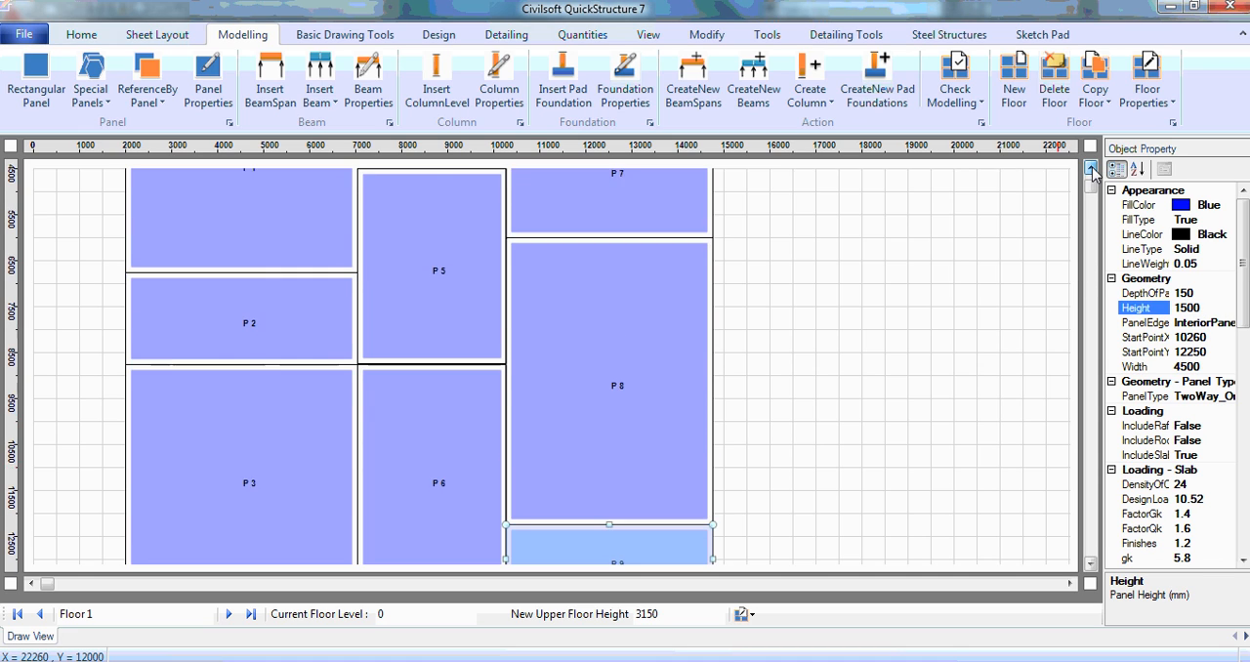
left_click(1092, 170)
left_click(1092, 170)
left_click(636, 271)
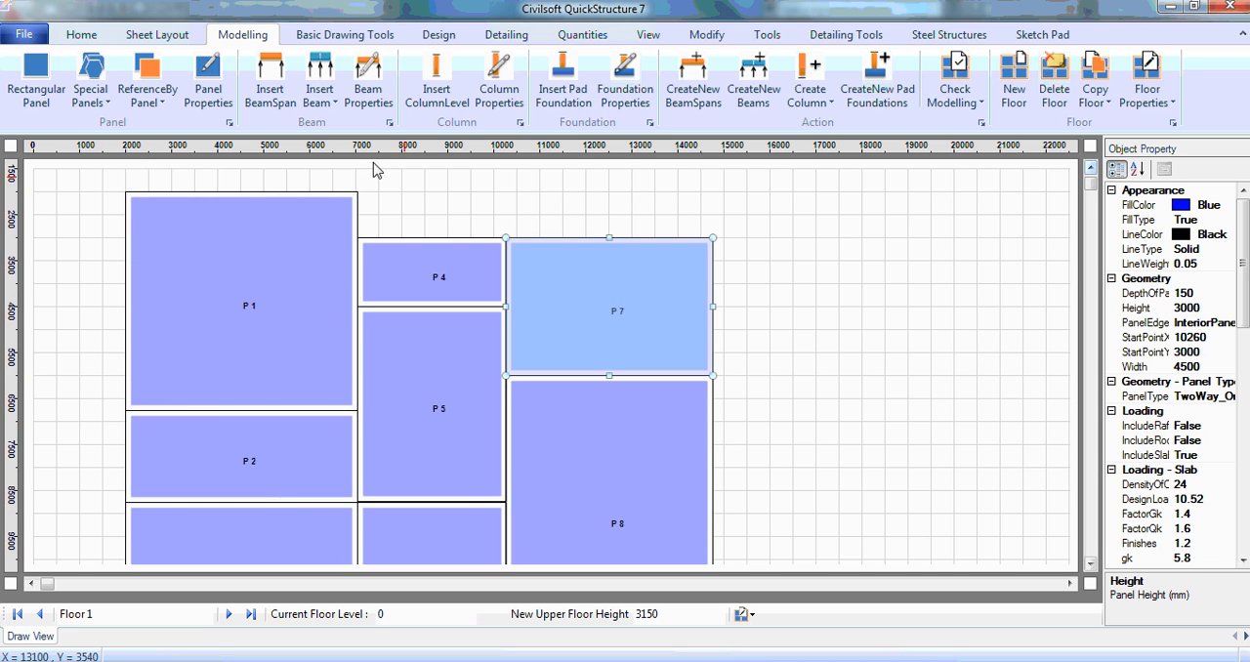
left_click(146, 83)
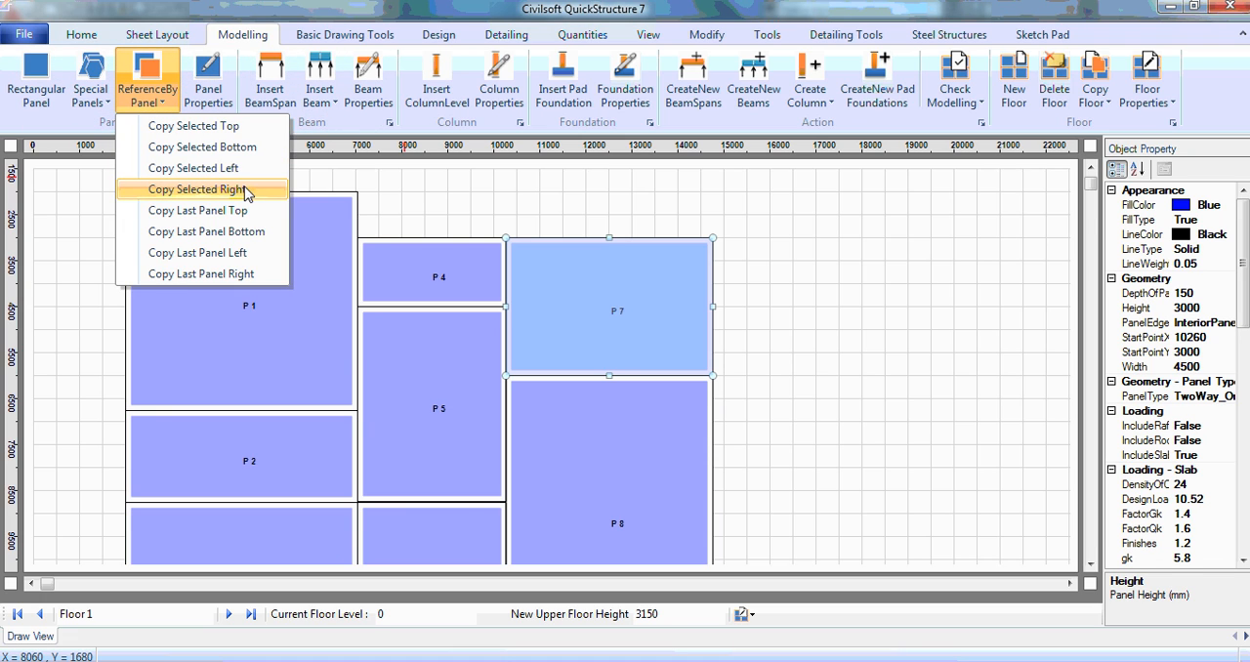
left_click(246, 189)
left_click(797, 310)
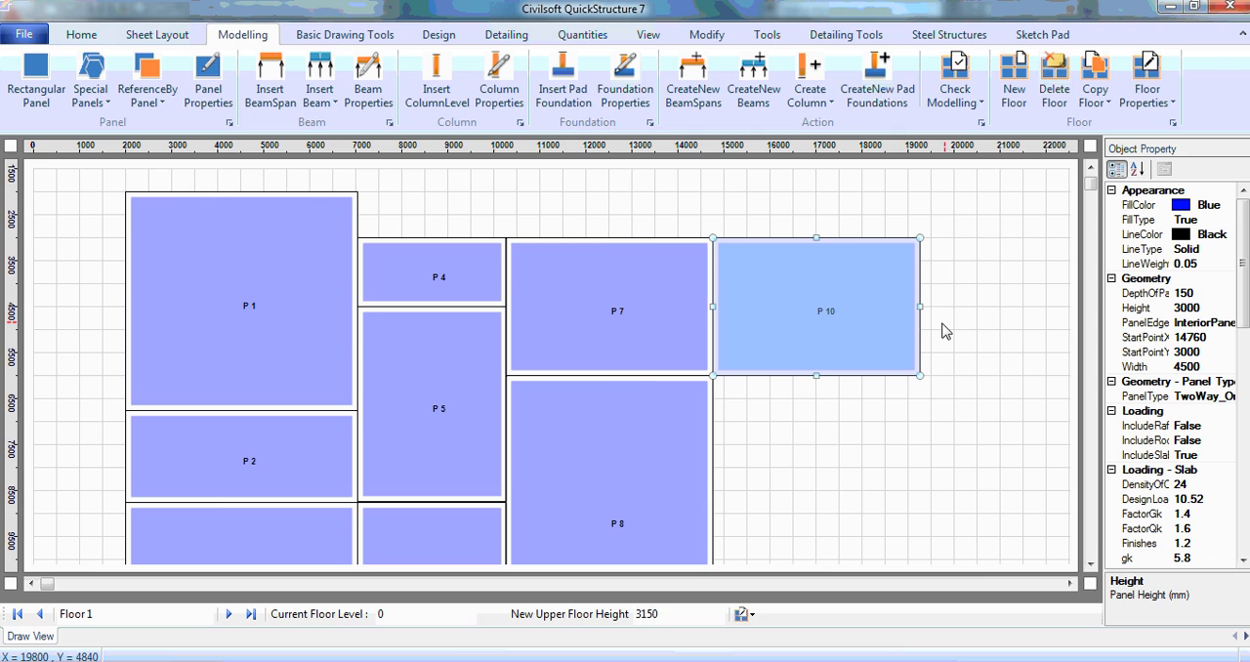
Step: Set panel P10's width to 2630 mm
left_click(1209, 368)
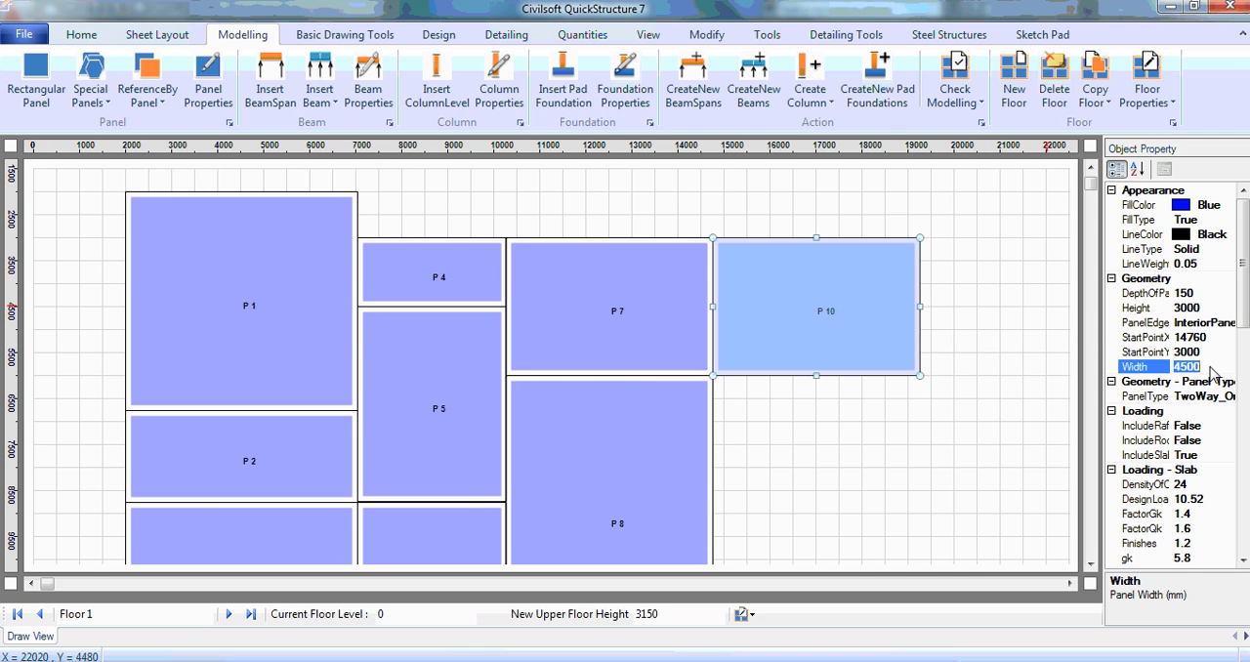
type("2630")
key("Return")
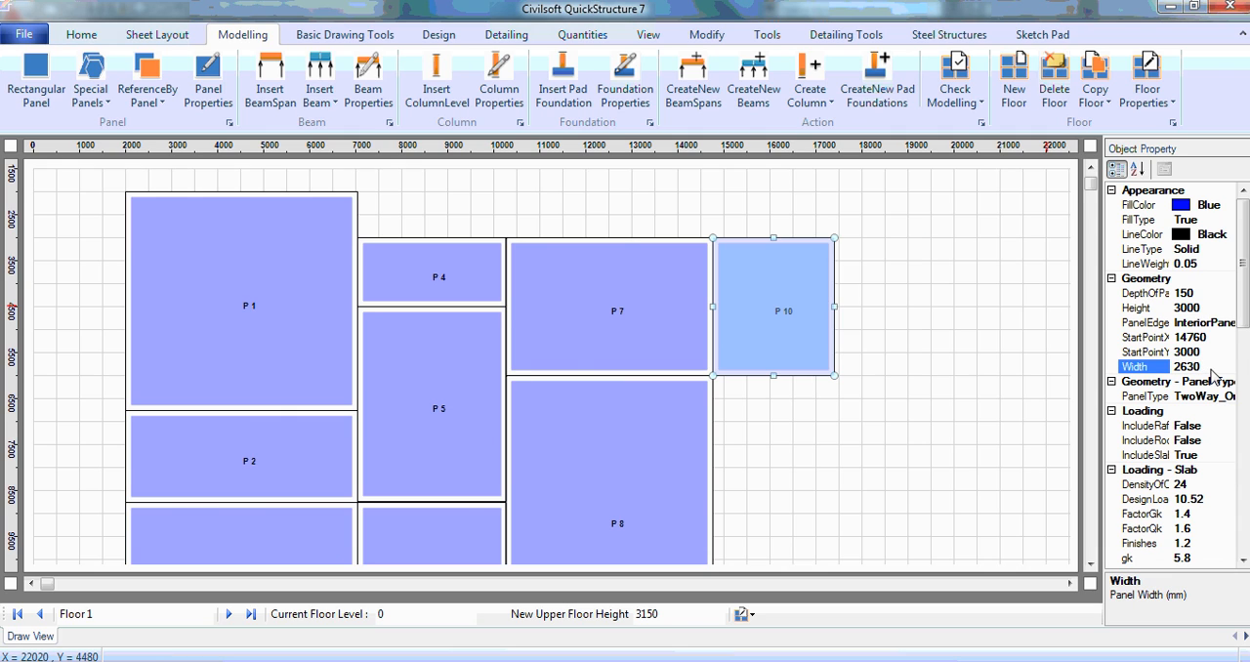
left_click(1211, 309)
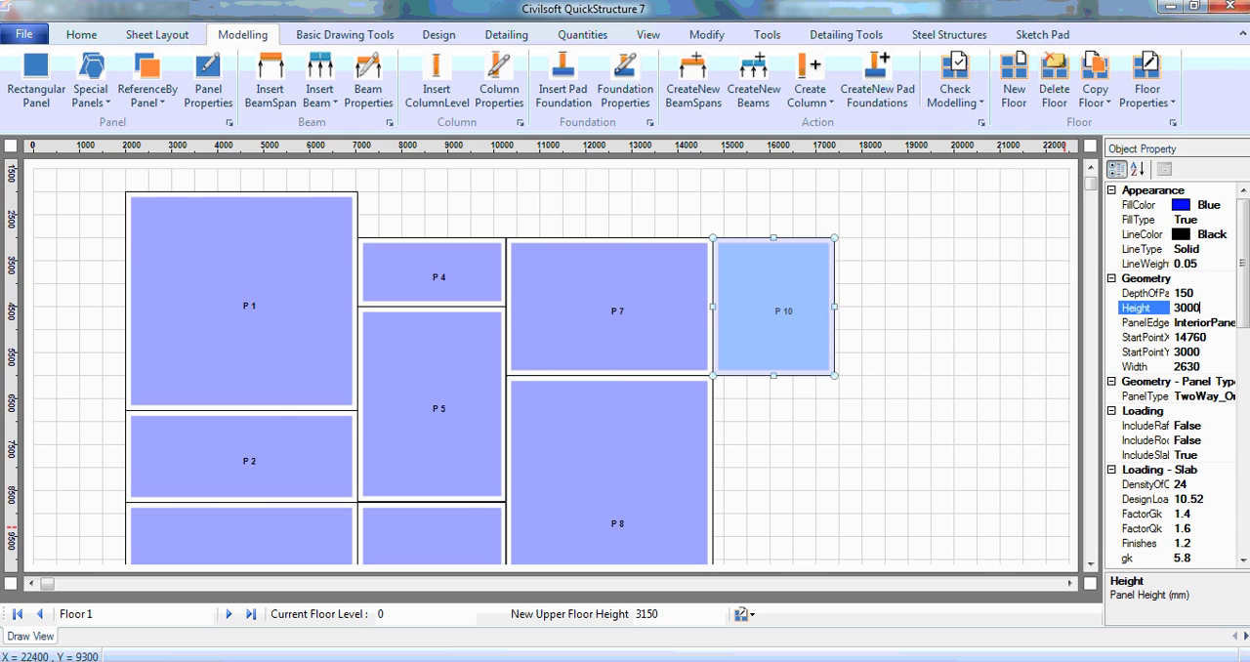
Step: Check the lobby and stairhall bay in the AutoCAD floor plan, then return to QuickStructure and copy panel P10 directly below itself
left_click(1079, 581)
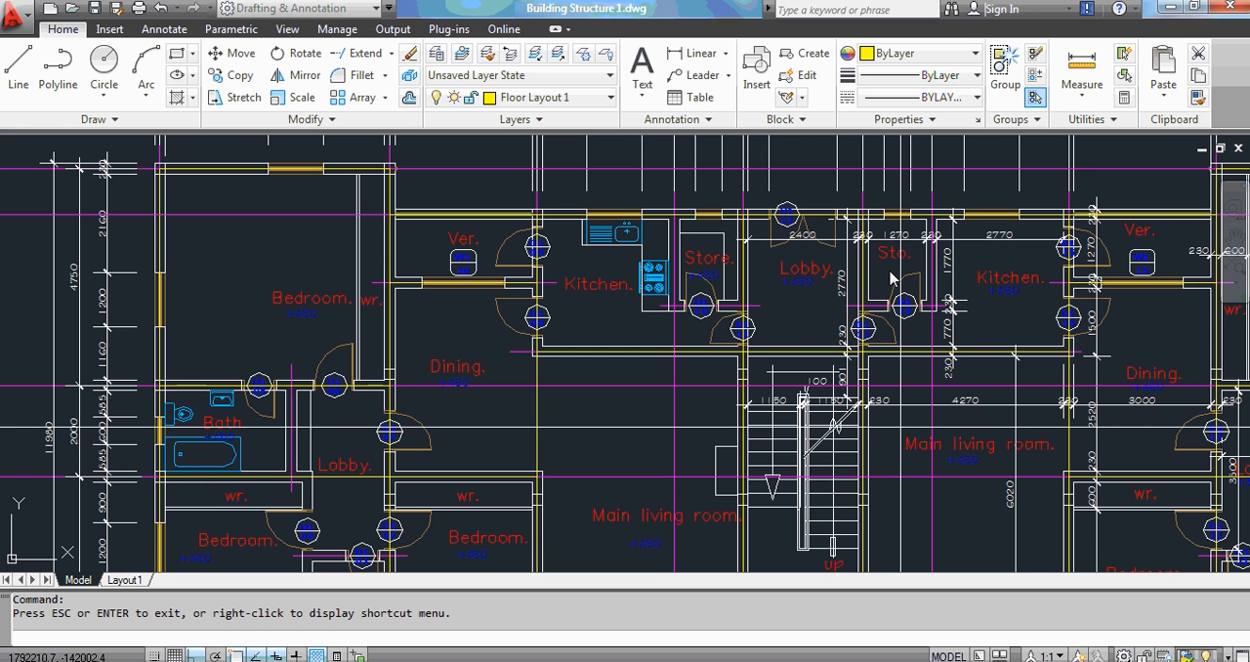
middle_click_drag(847, 239, 703, 403)
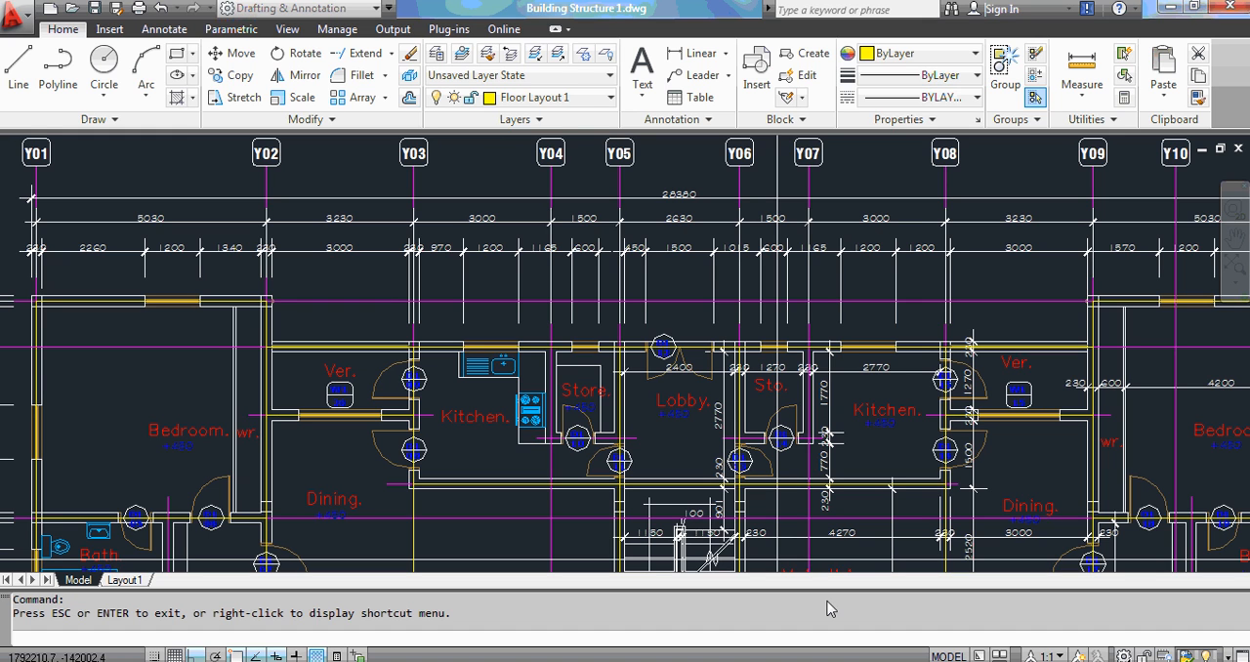
middle_click_drag(668, 492, 704, 207)
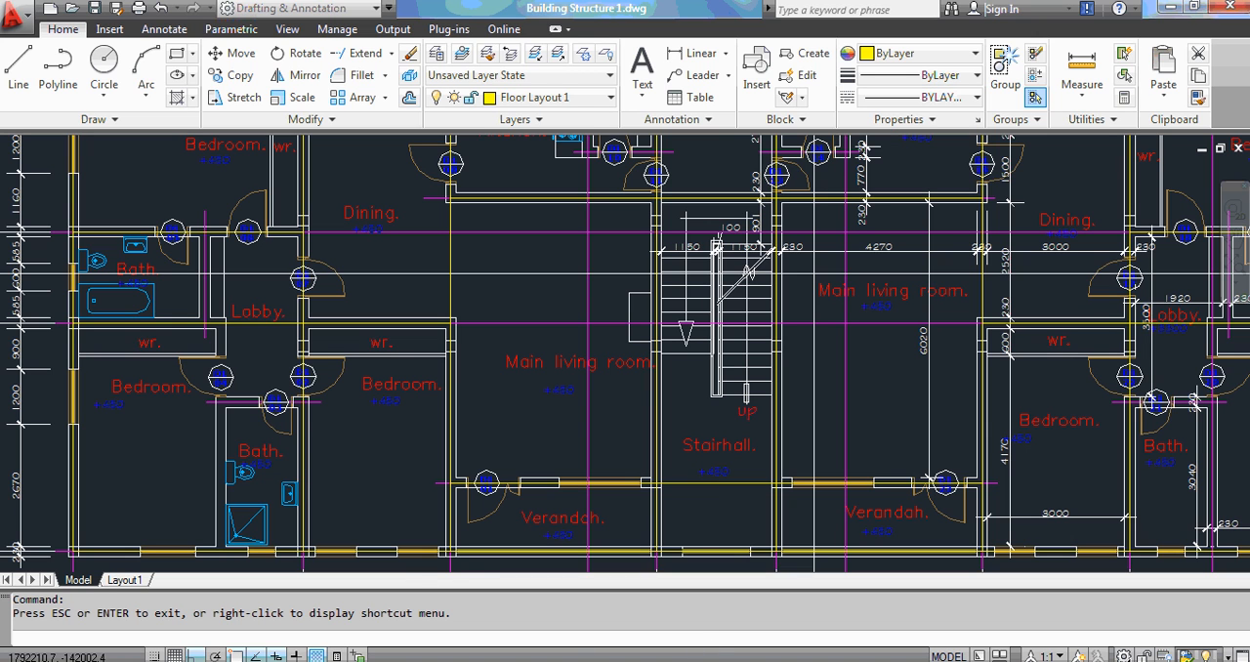
left_click(697, 596)
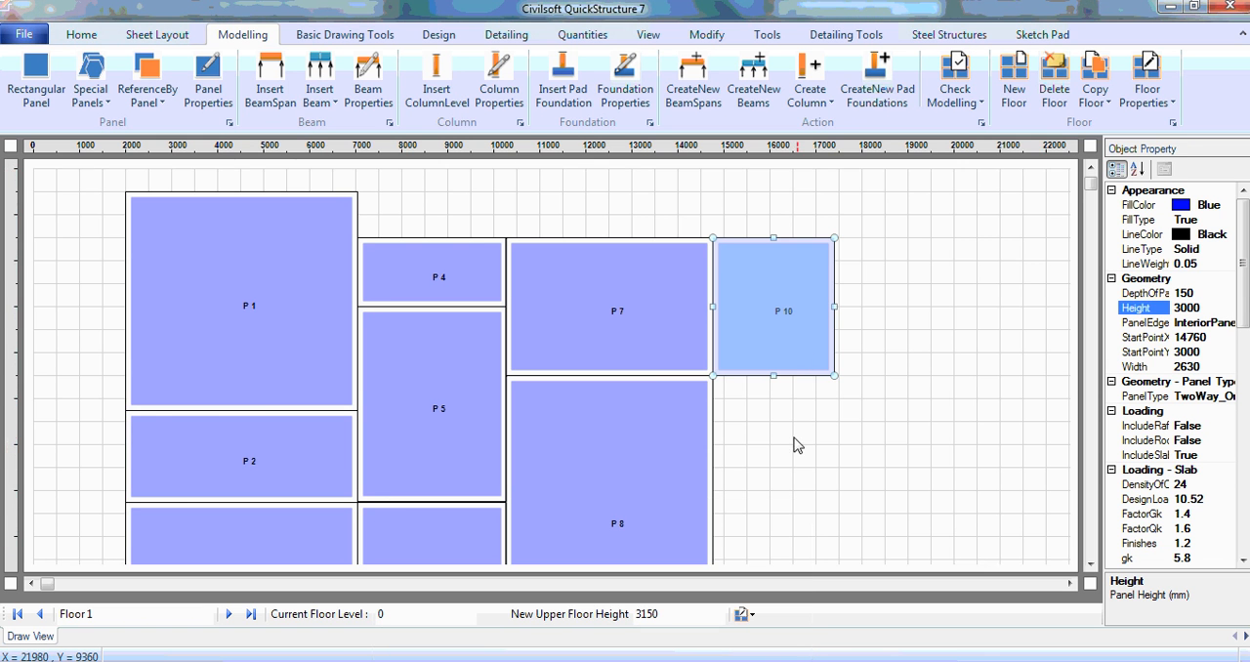
left_click(144, 96)
left_click(226, 148)
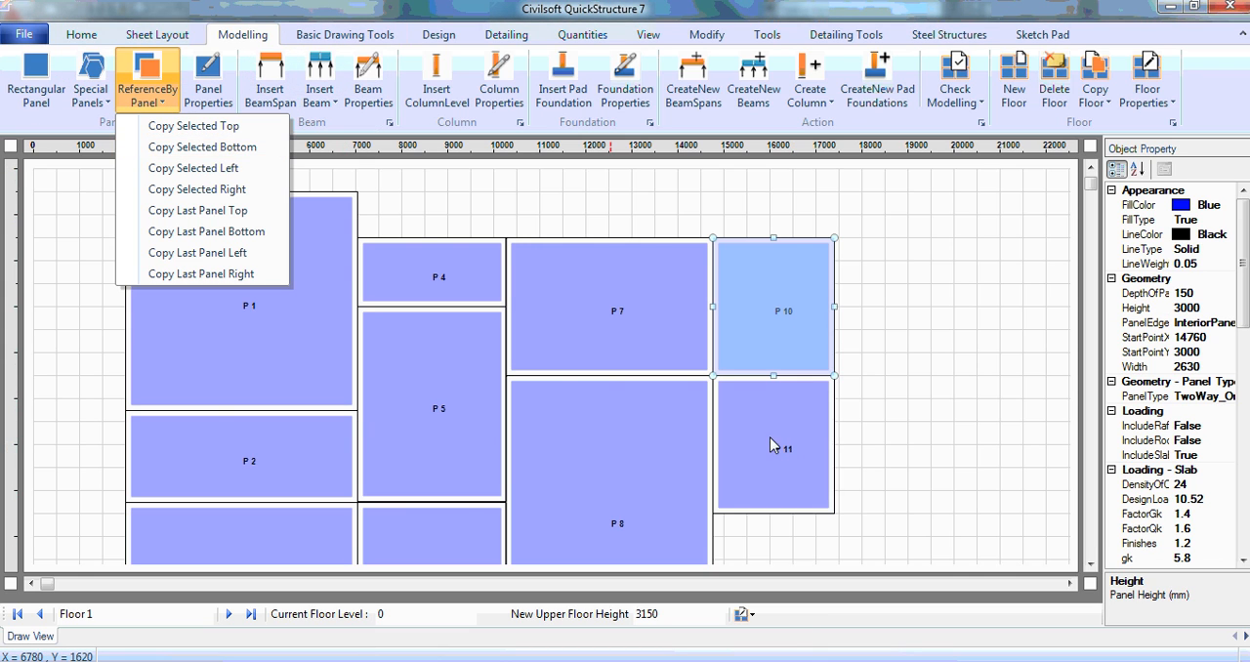
Step: Set panel P11's height to 6250 mm
left_click(1204, 311)
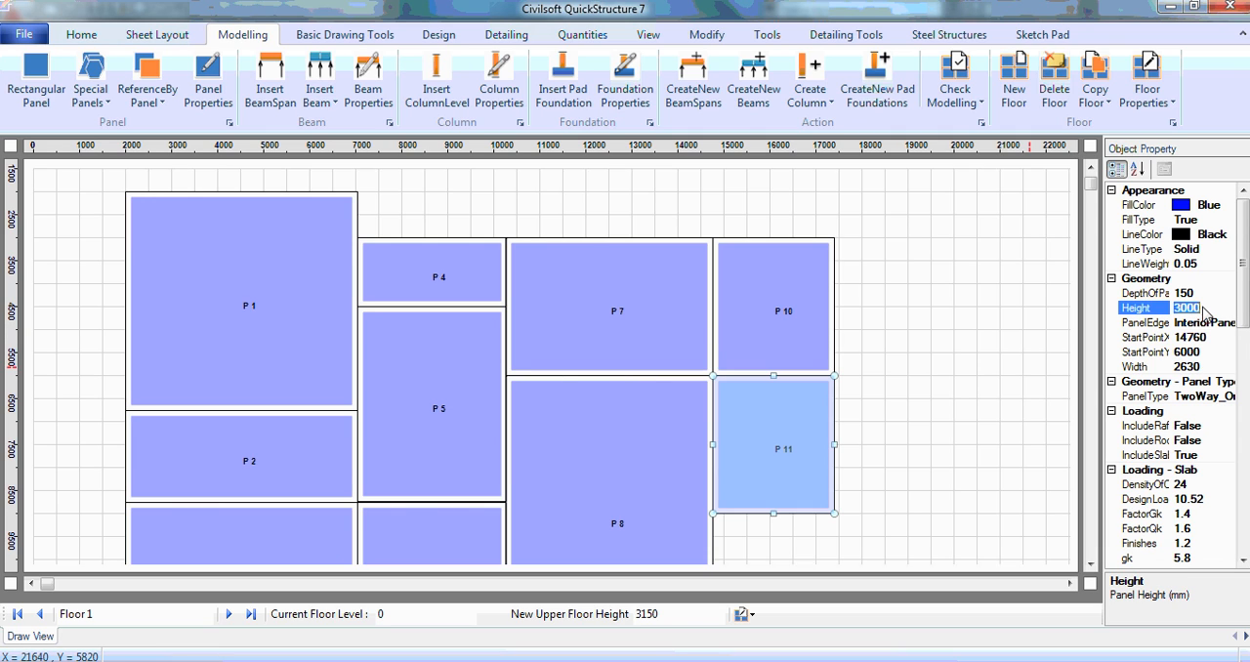
type("6250")
key("Return")
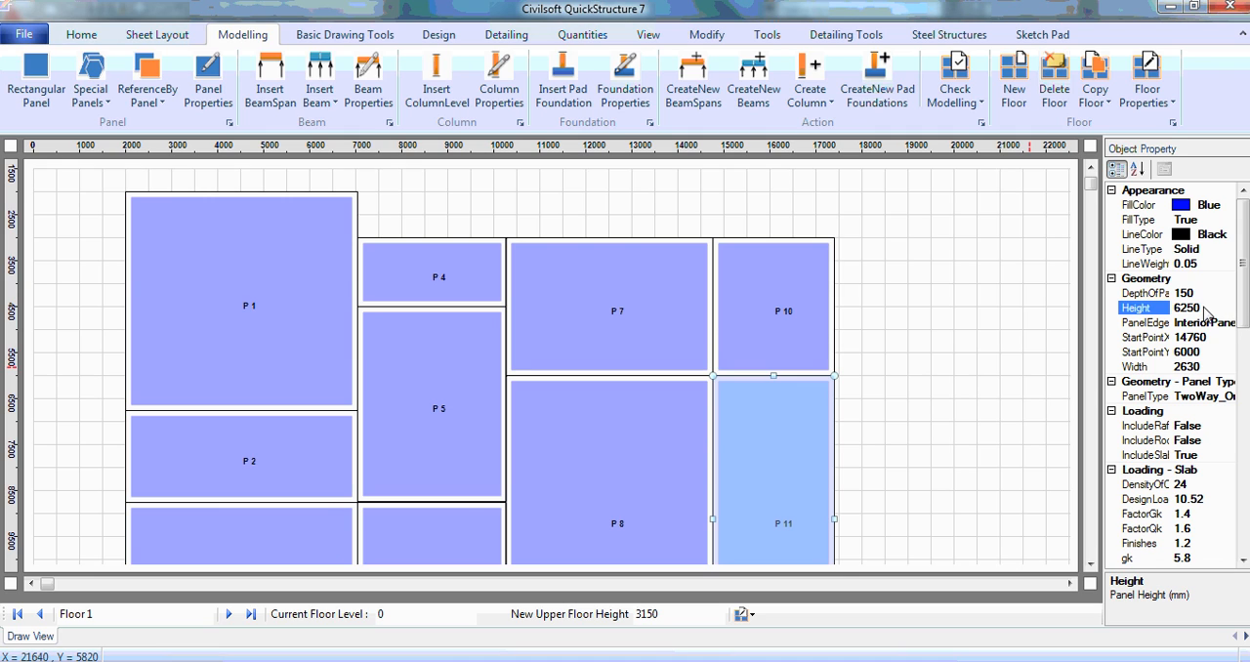
Step: Copy panel P11 directly below itself with the reference panel command and select the new panel
left_click(1091, 566)
left_click(1091, 565)
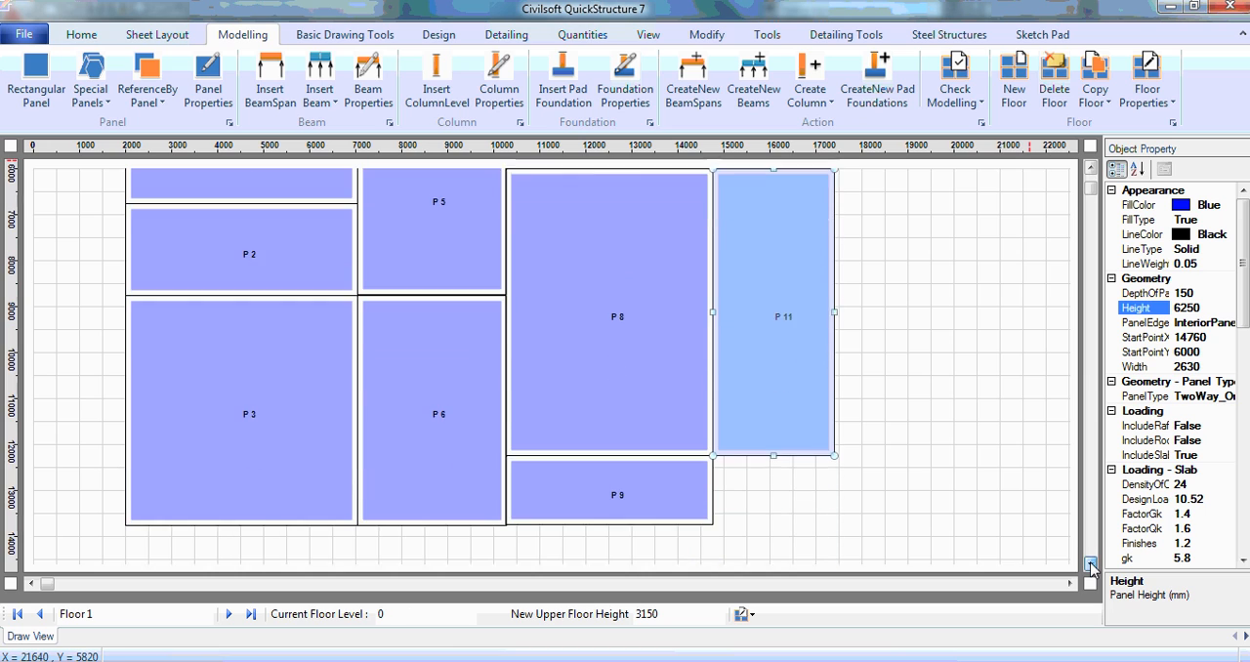
left_click(1090, 565)
left_click(148, 98)
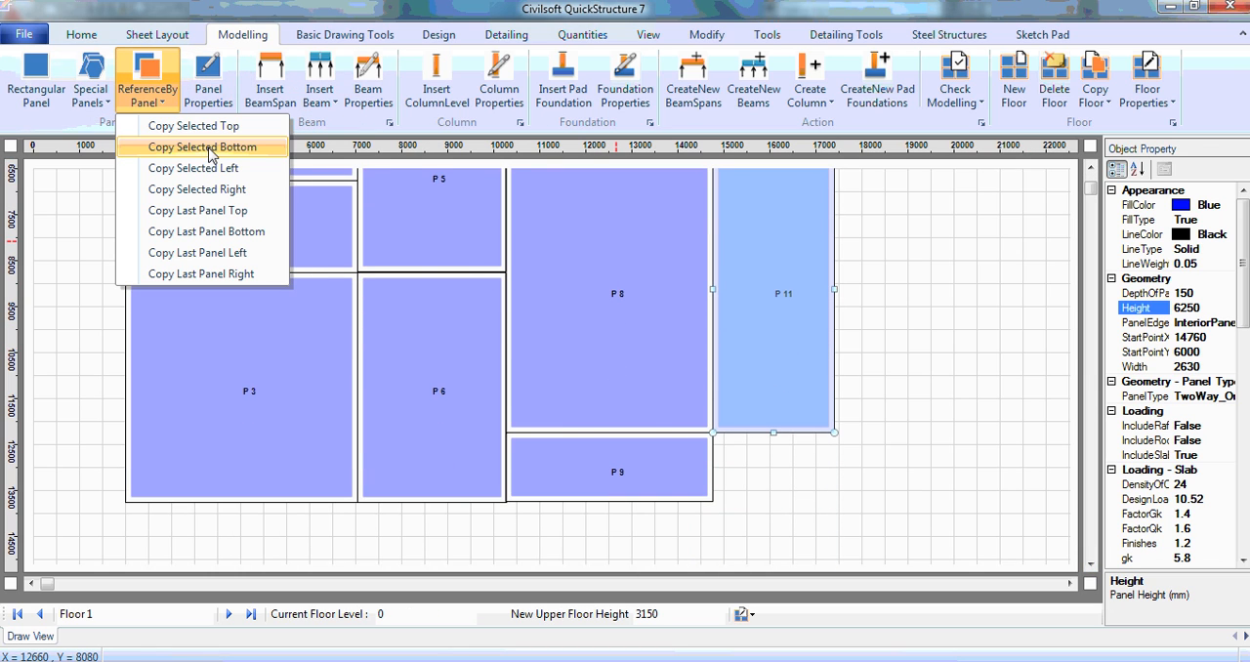
left_click(208, 151)
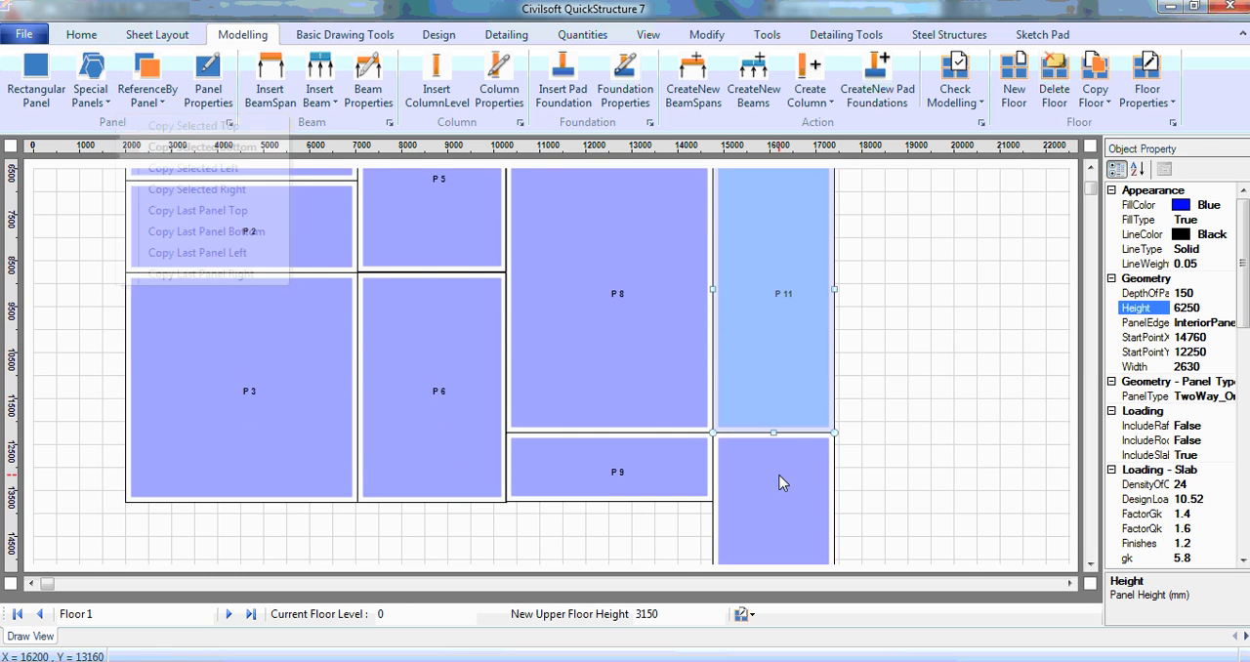
left_click(779, 482)
Step: Set the height of the new panel below P11 to 1500 mm
left_click(1201, 309)
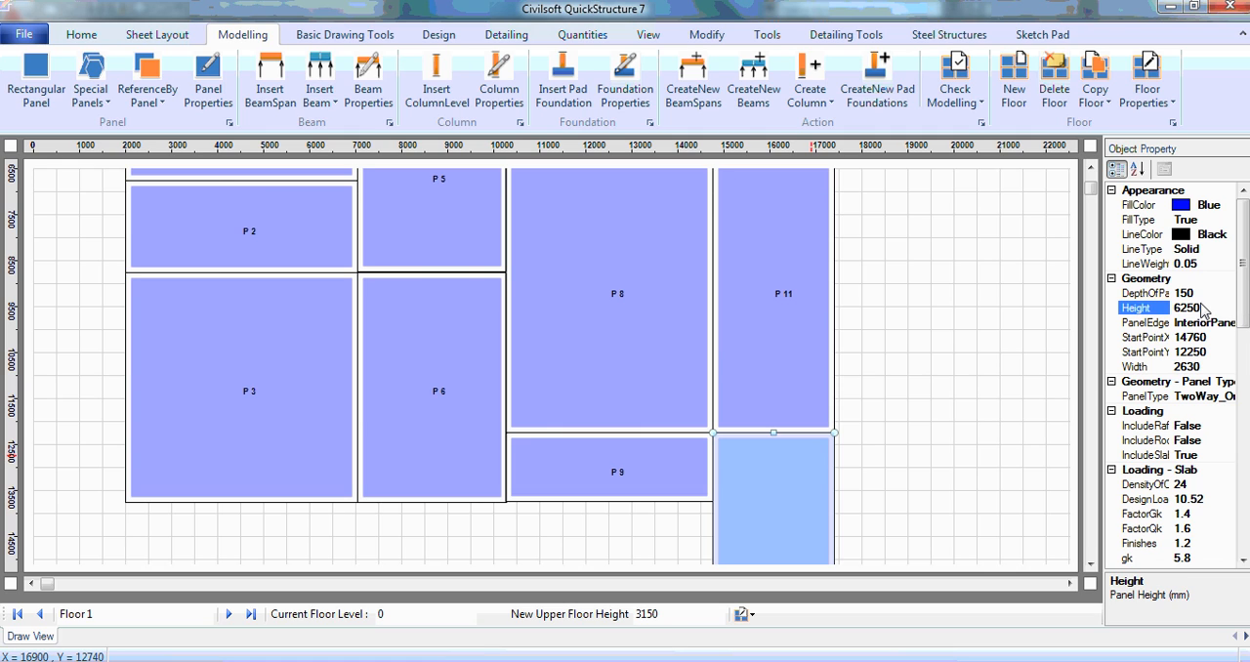
left_click(1201, 308)
type("1500")
key("Return")
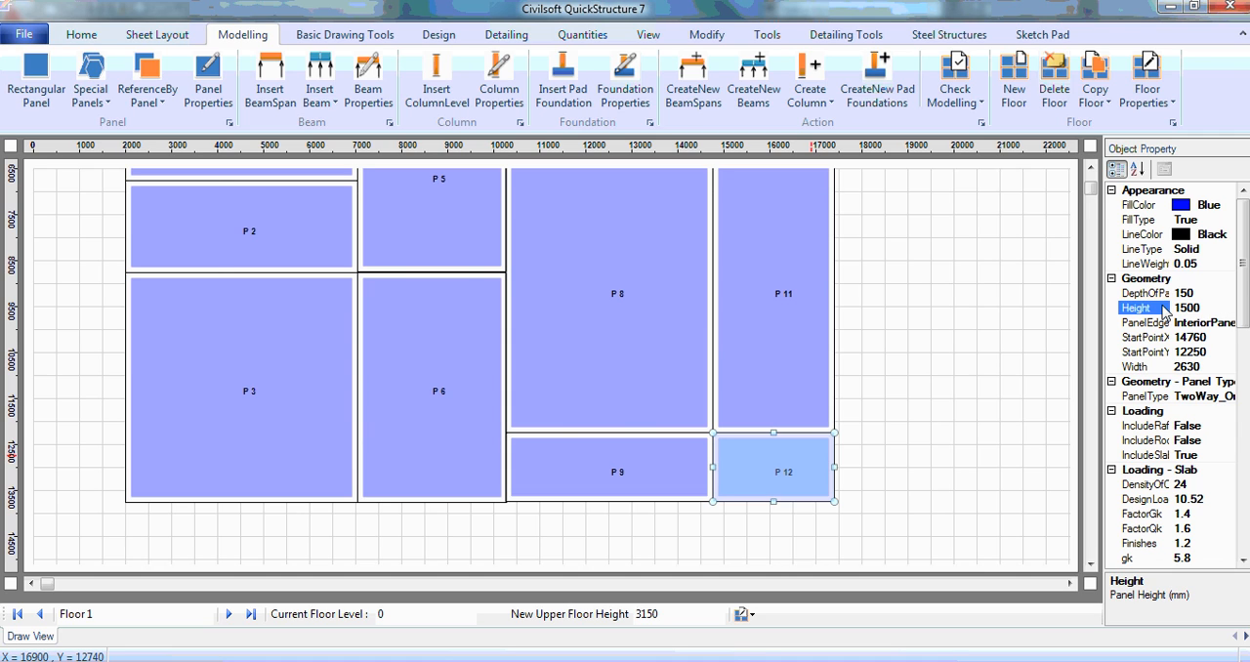
Step: Copy panel P7 with the Copy Panel command, placing the copy at the upper-right corner of panel P10
left_click_drag(1092, 192, 1092, 176)
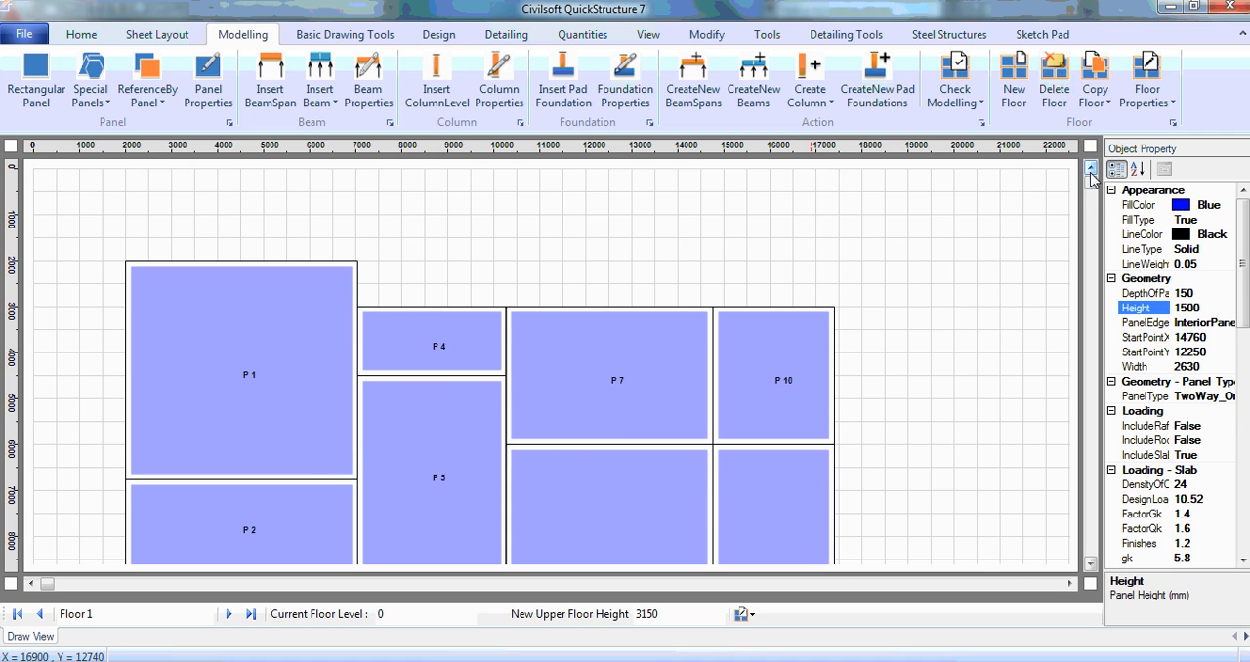
left_click(917, 399)
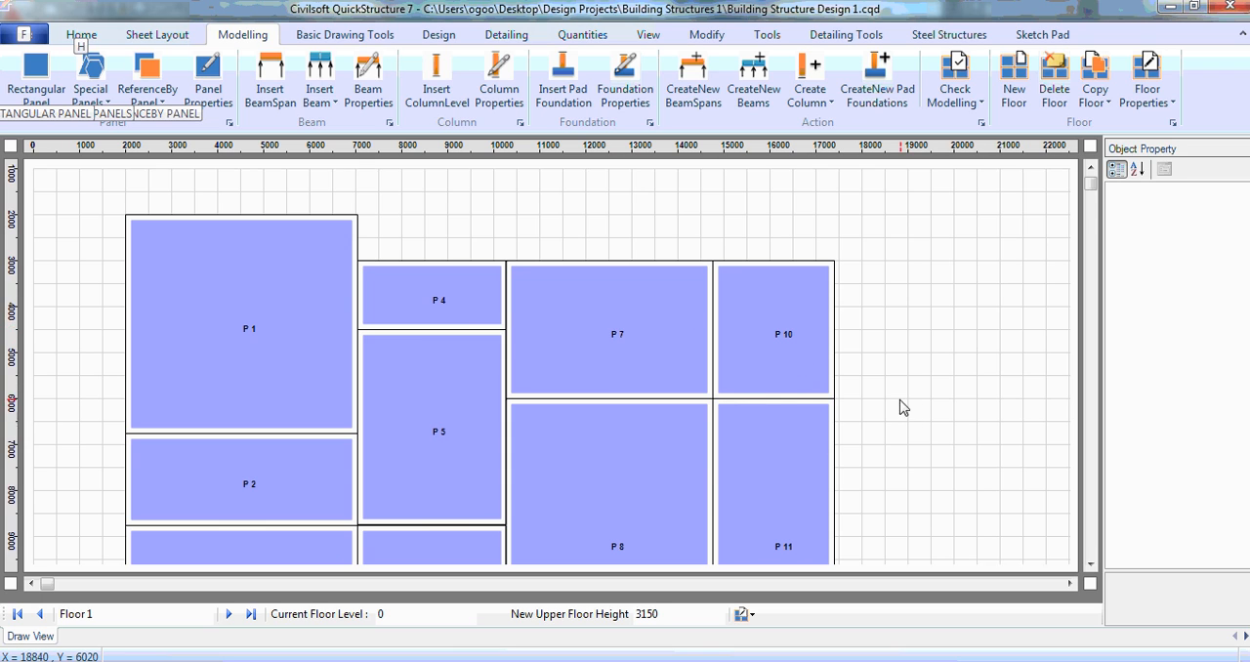
left_click(628, 315)
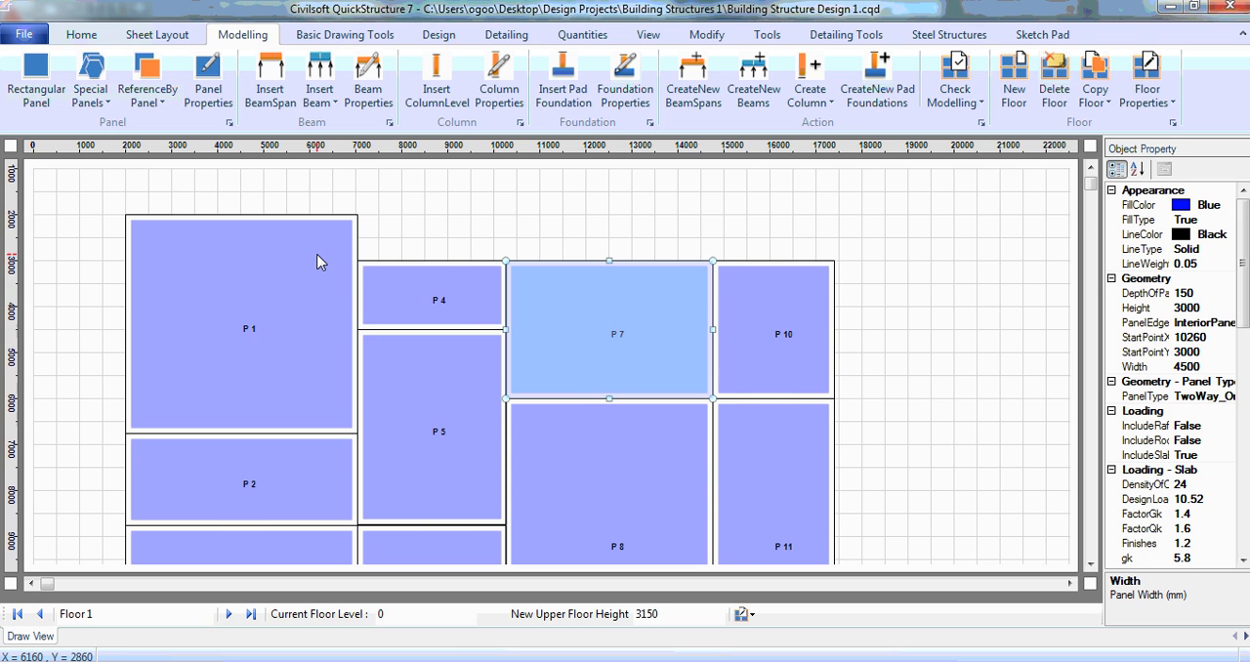
left_click(712, 37)
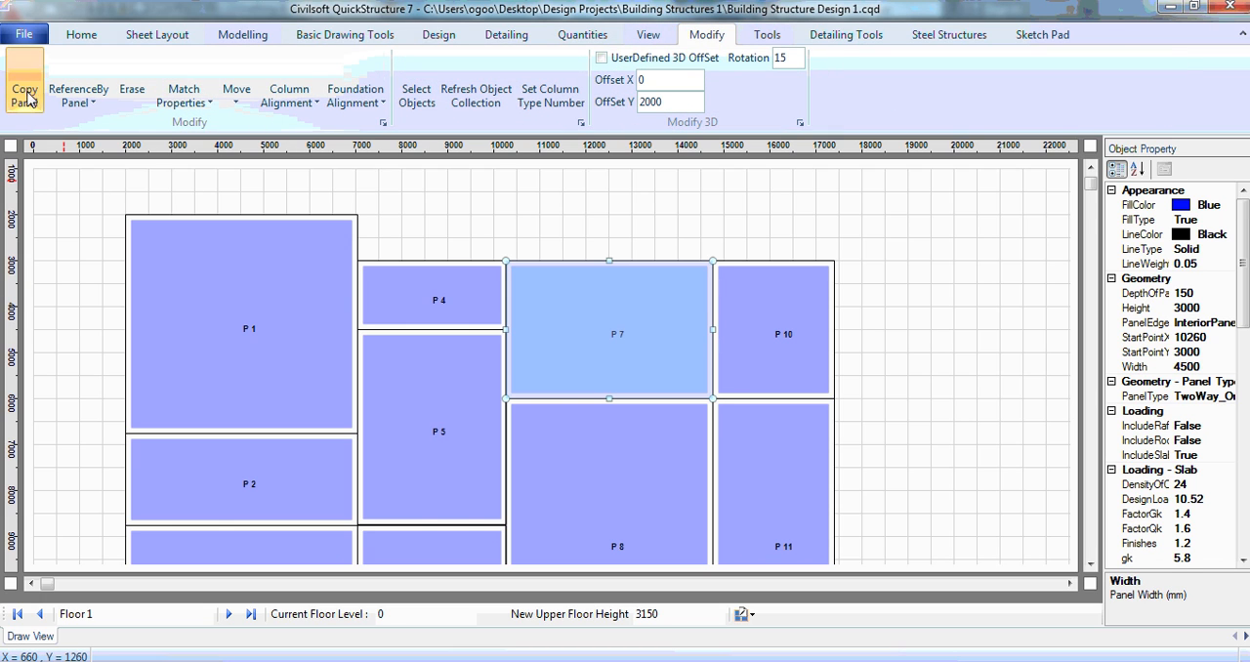
left_click(28, 98)
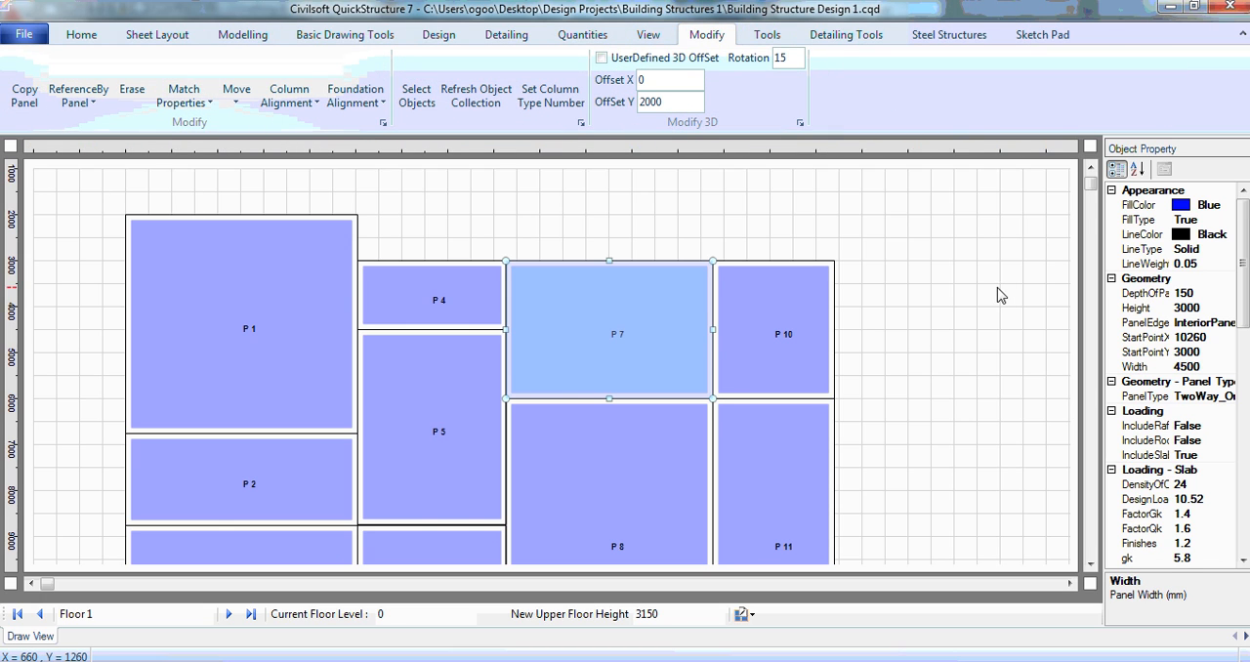
left_click(836, 270)
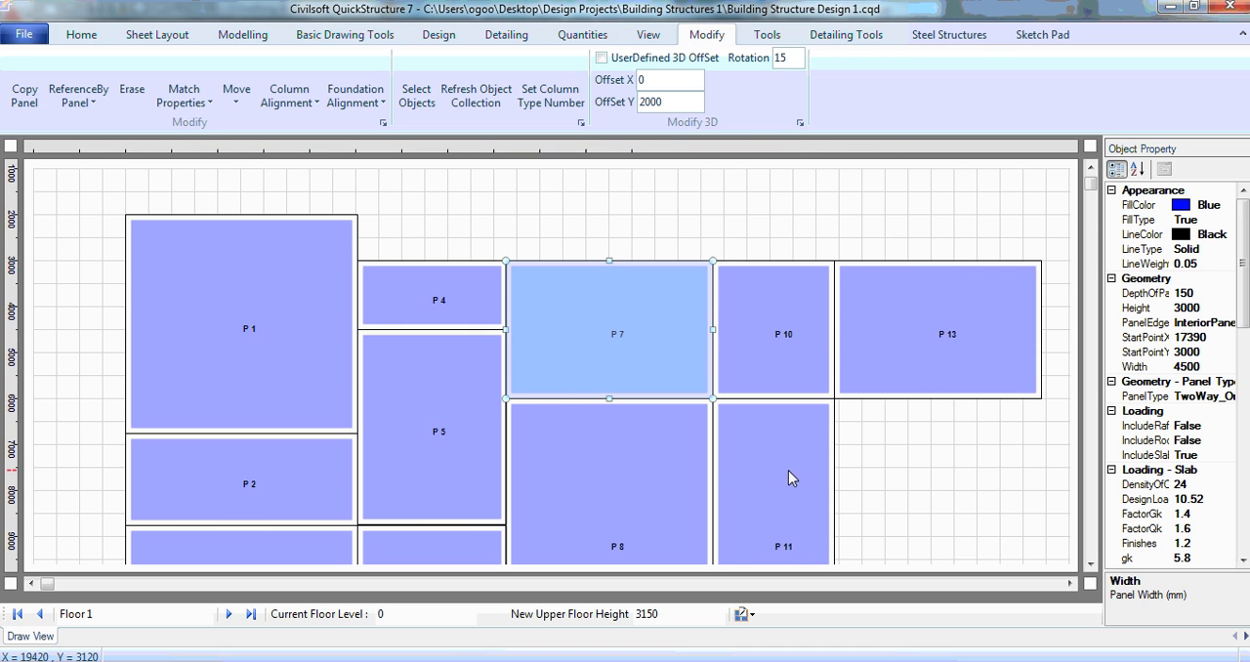
Step: Copy panel P8 with the Copy Panel command, placing the copy at the upper-right corner of panel P11
left_click(925, 491)
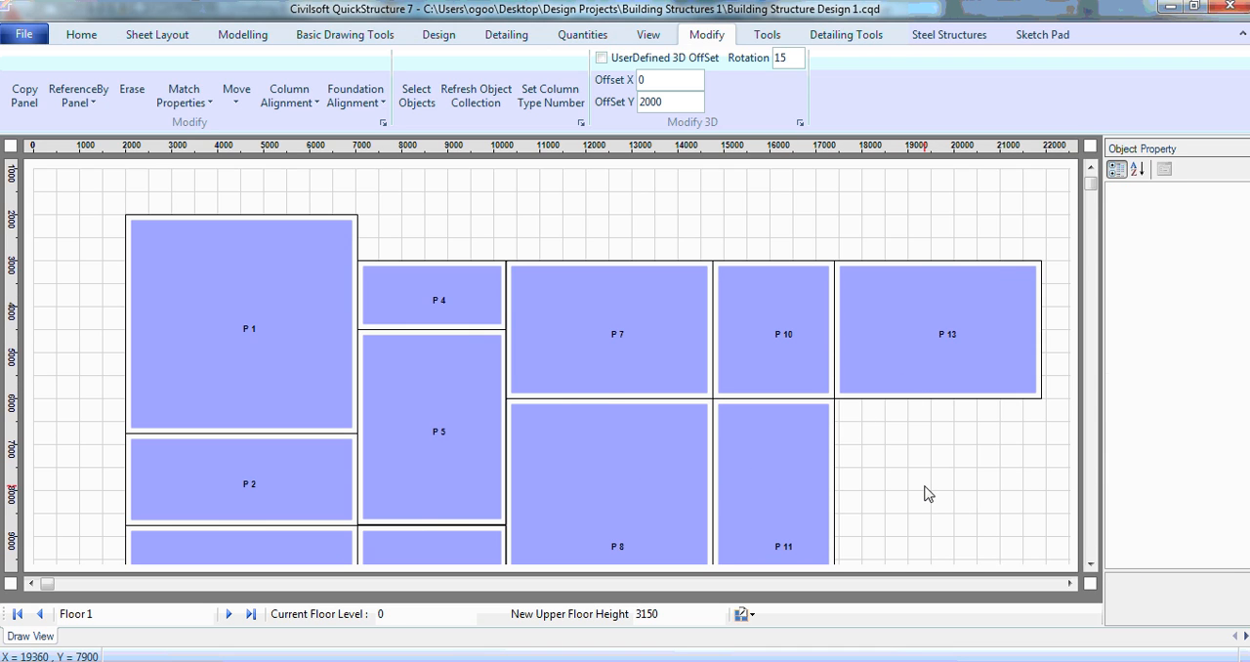
left_click(616, 476)
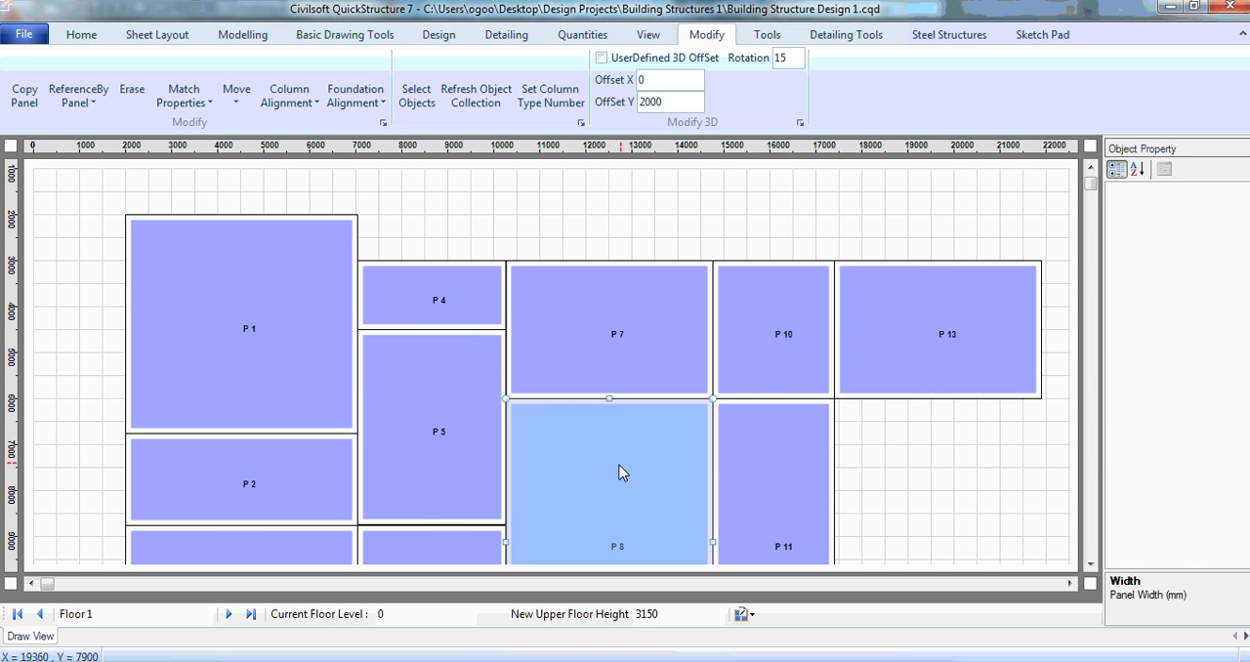
left_click(25, 96)
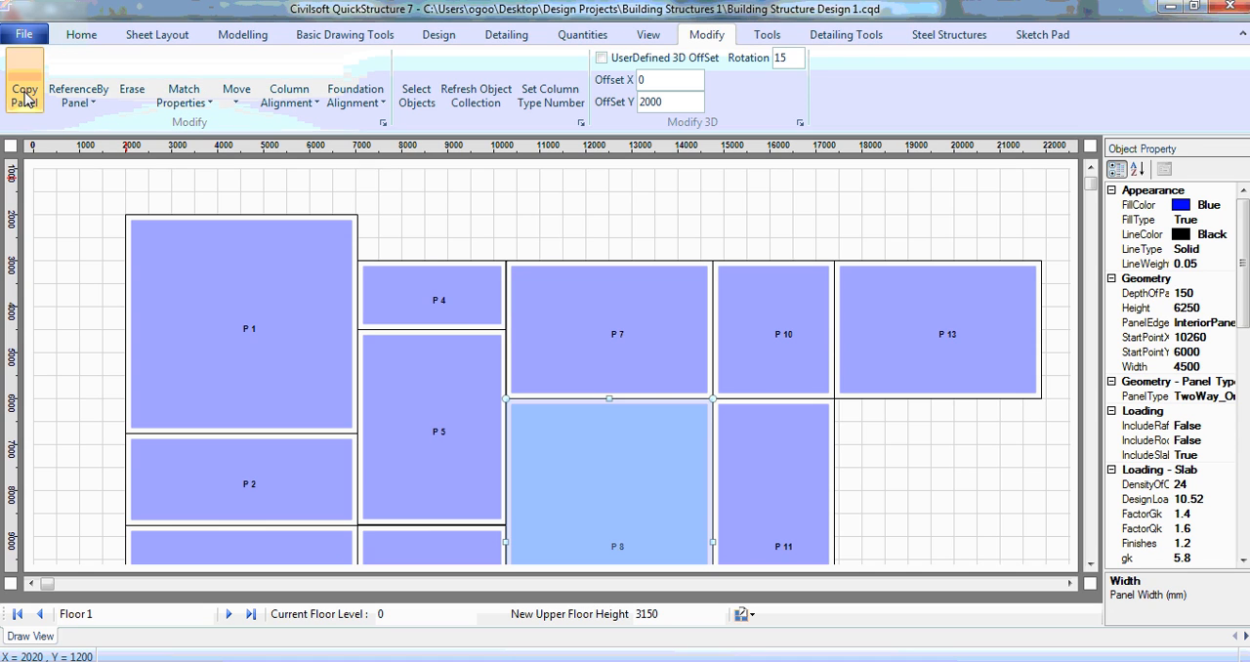
left_click(833, 403)
Step: Copy panel P9 with the Copy Panel command, placing the copy to the right of P12, directly below P14
left_click(1091, 565)
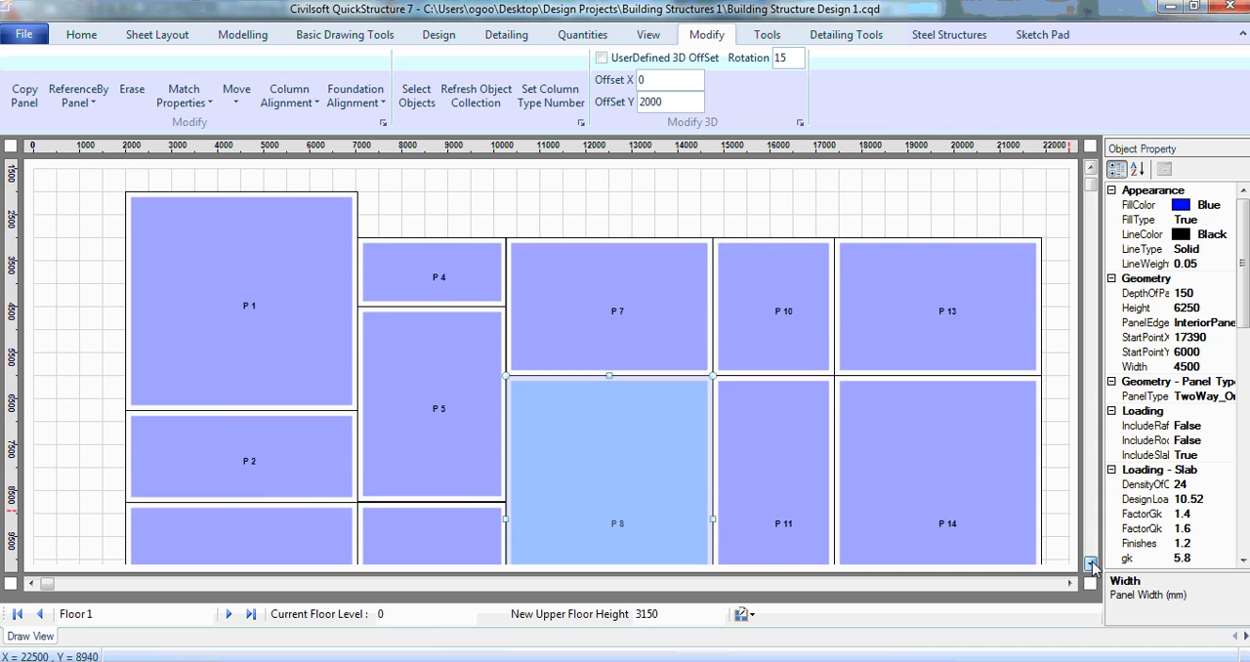
left_click(1090, 564)
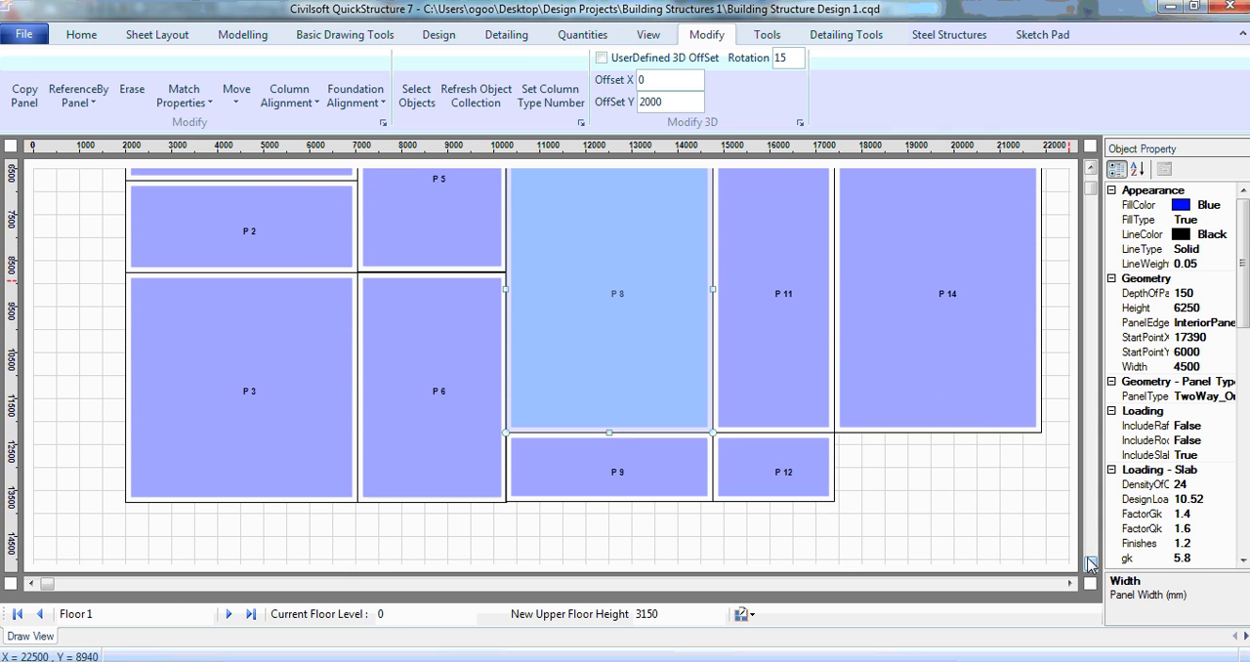
left_click(604, 478)
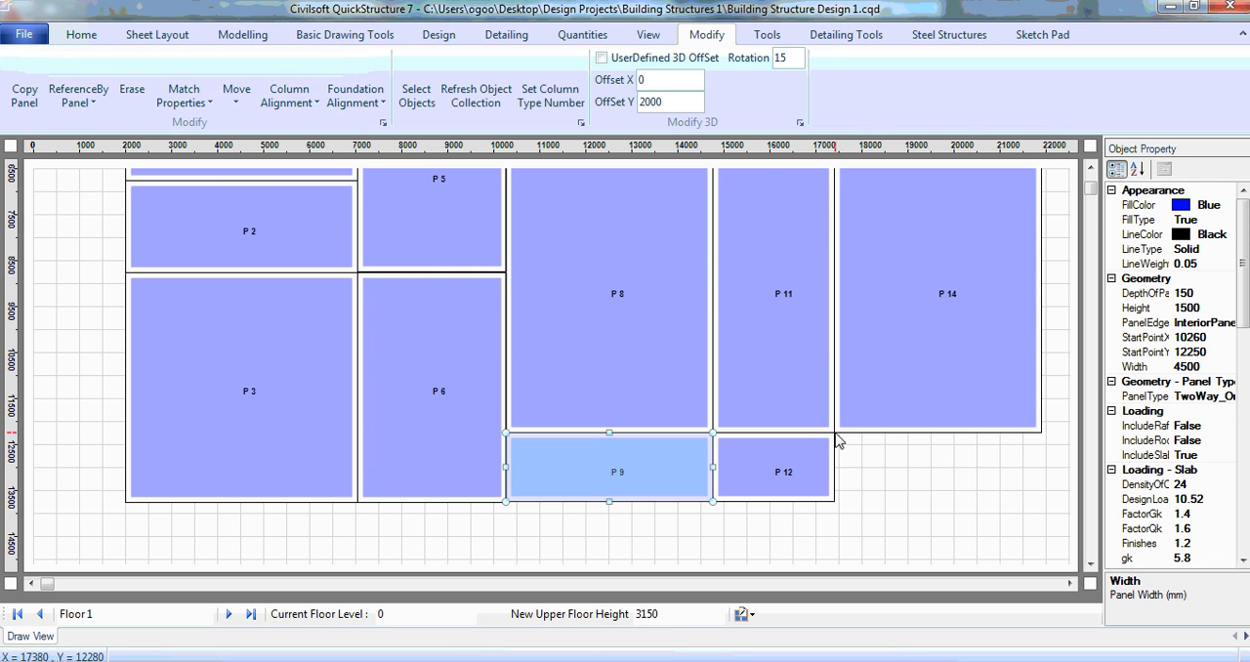
left_click(928, 430)
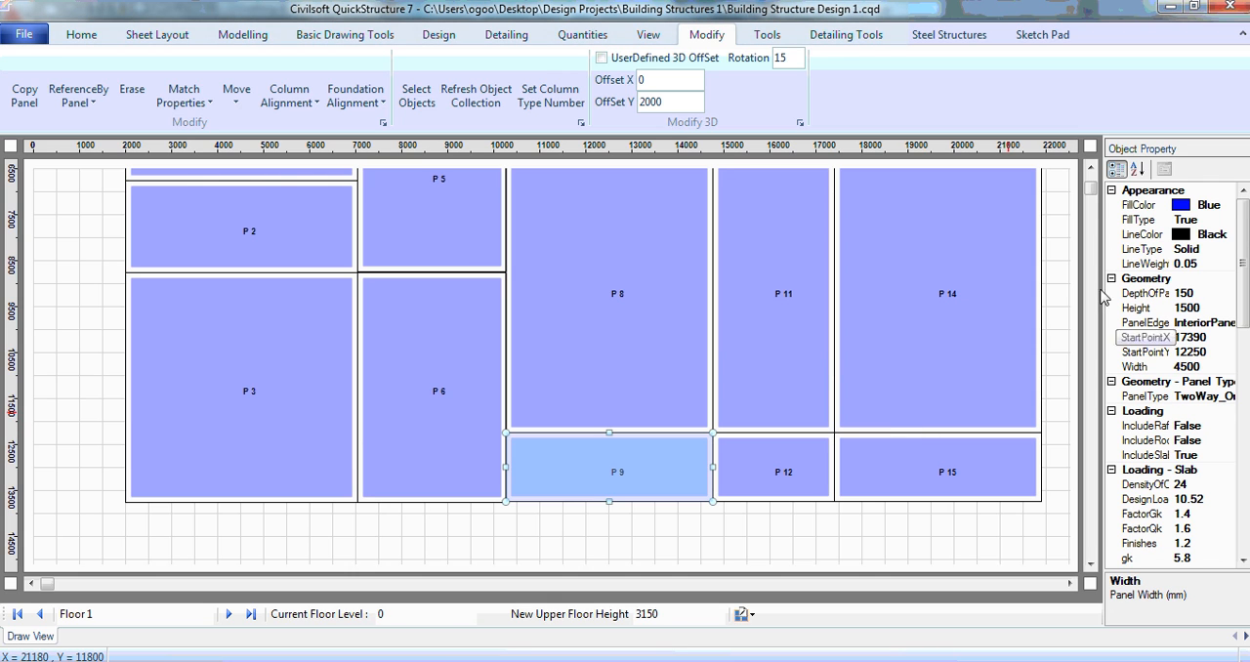
Step: Copy panel P4 to the upper-right corner of P13, and copy panel P5 directly beneath that new panel
left_click(1089, 166)
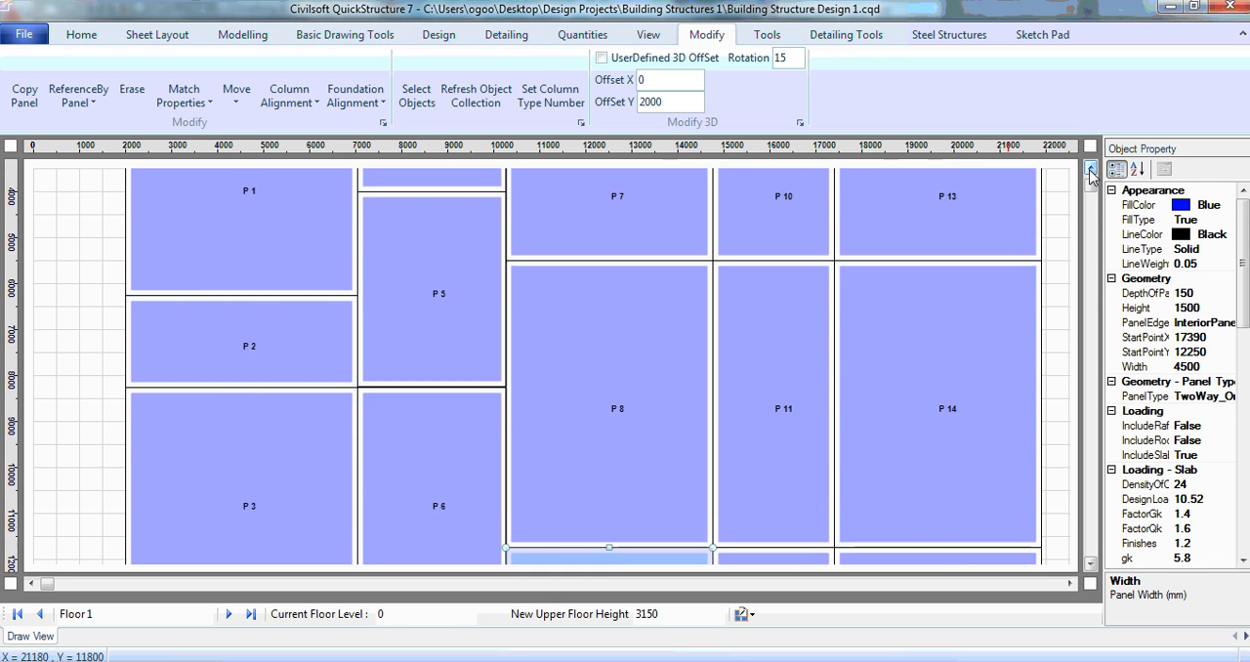
left_click(1089, 168)
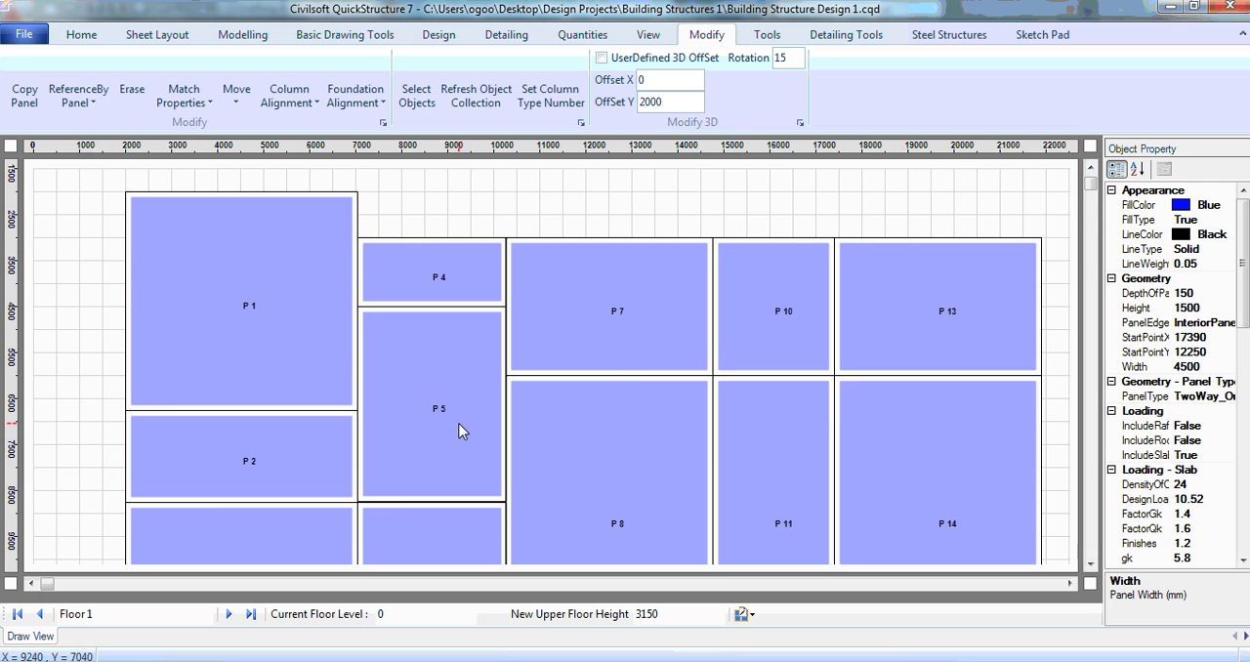
left_click(441, 272)
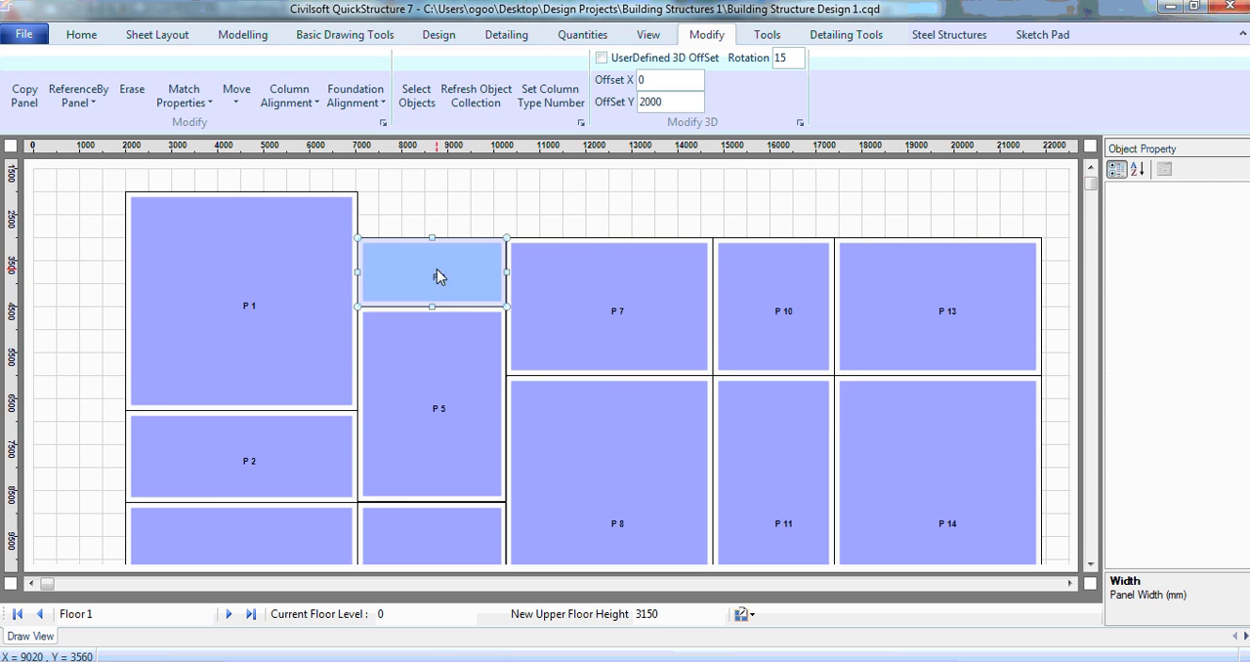
left_click(1043, 246)
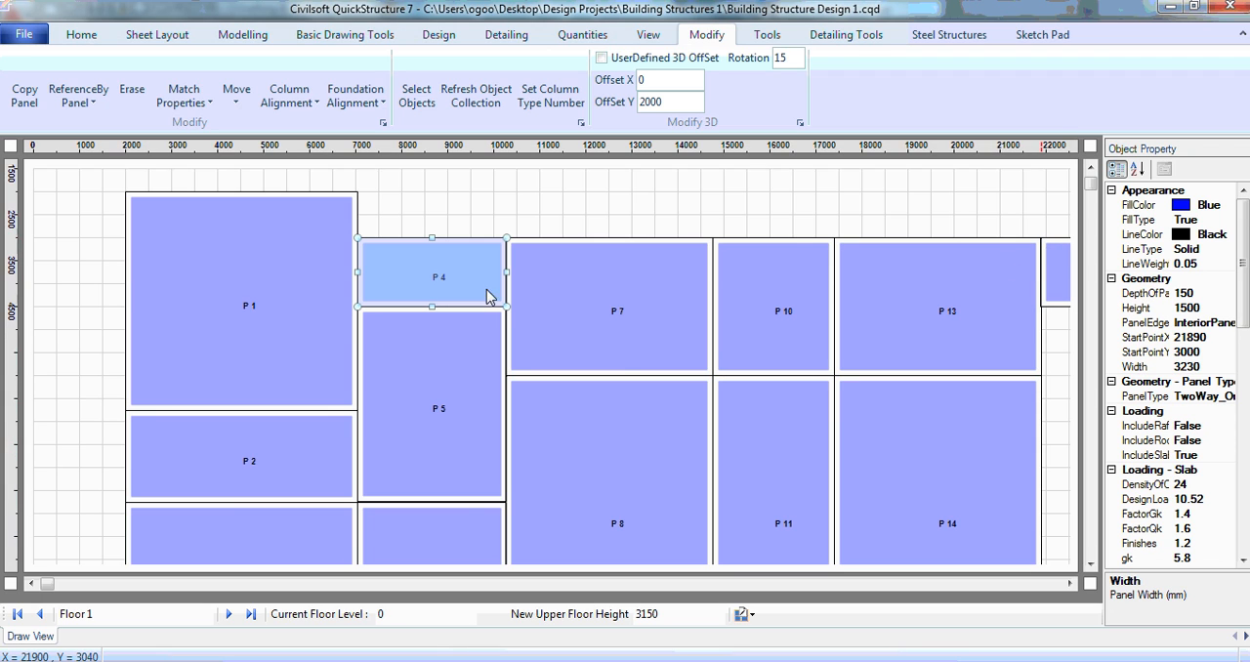
left_click(427, 374)
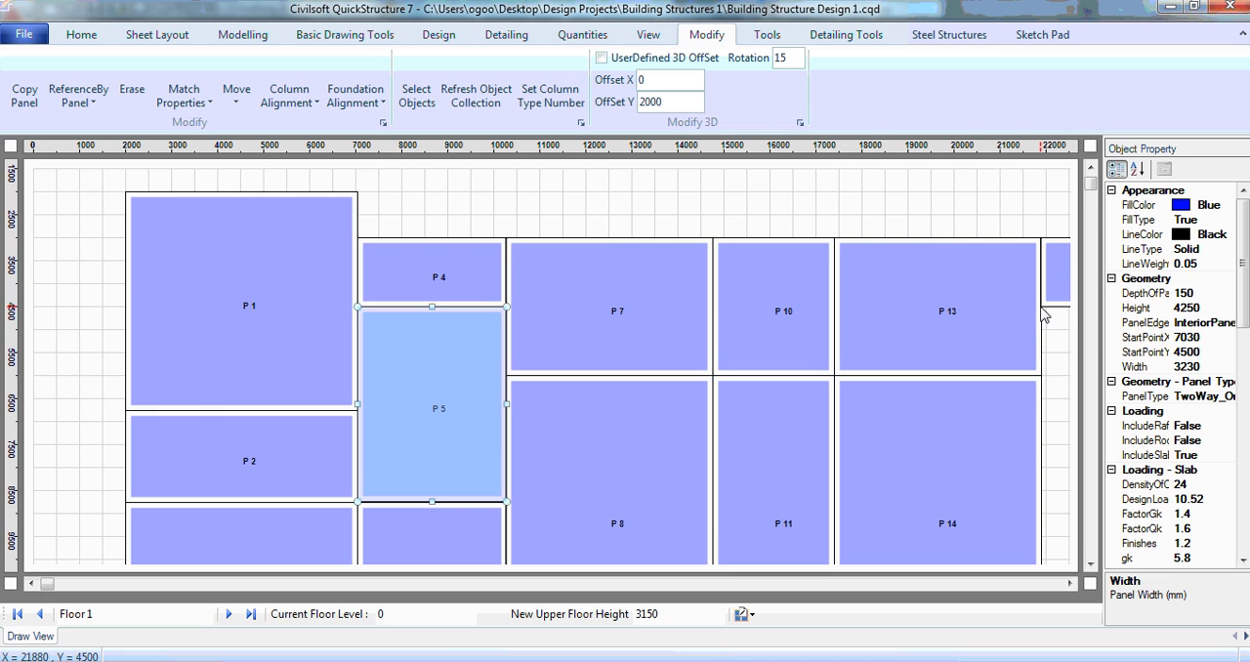
left_click(1043, 310)
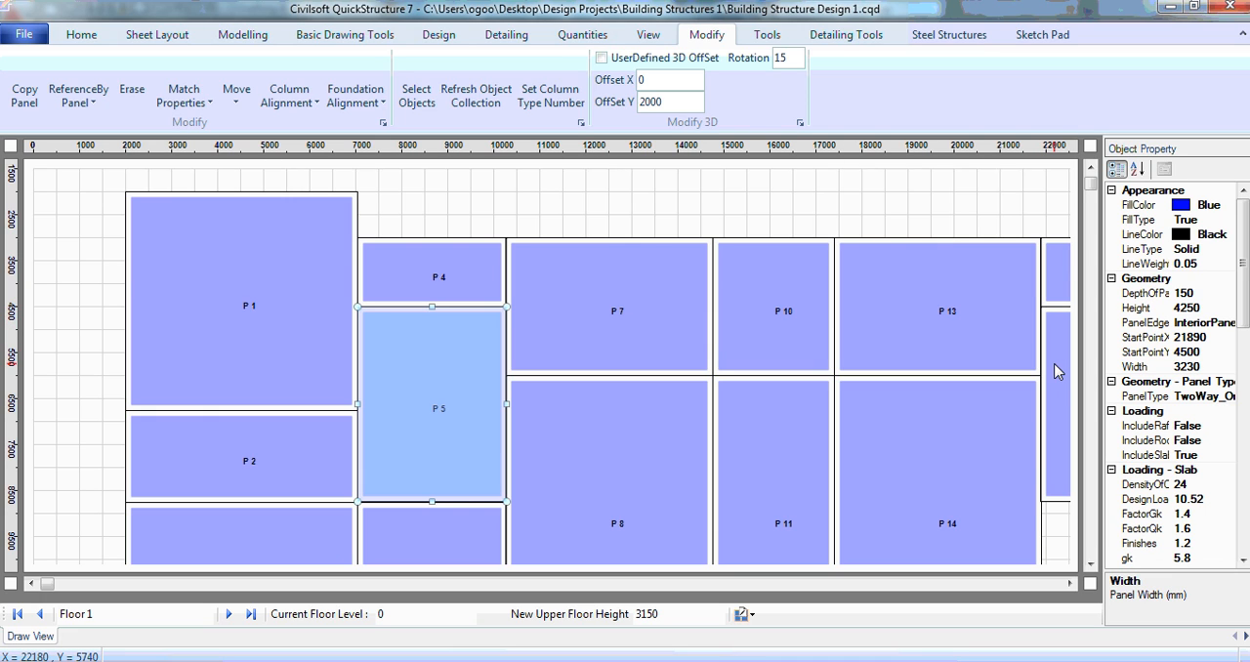
Step: Copy panel P6 with the Copy Panel command, placing the copy directly below P17
left_click(1070, 584)
left_click(1069, 583)
left_click(1069, 584)
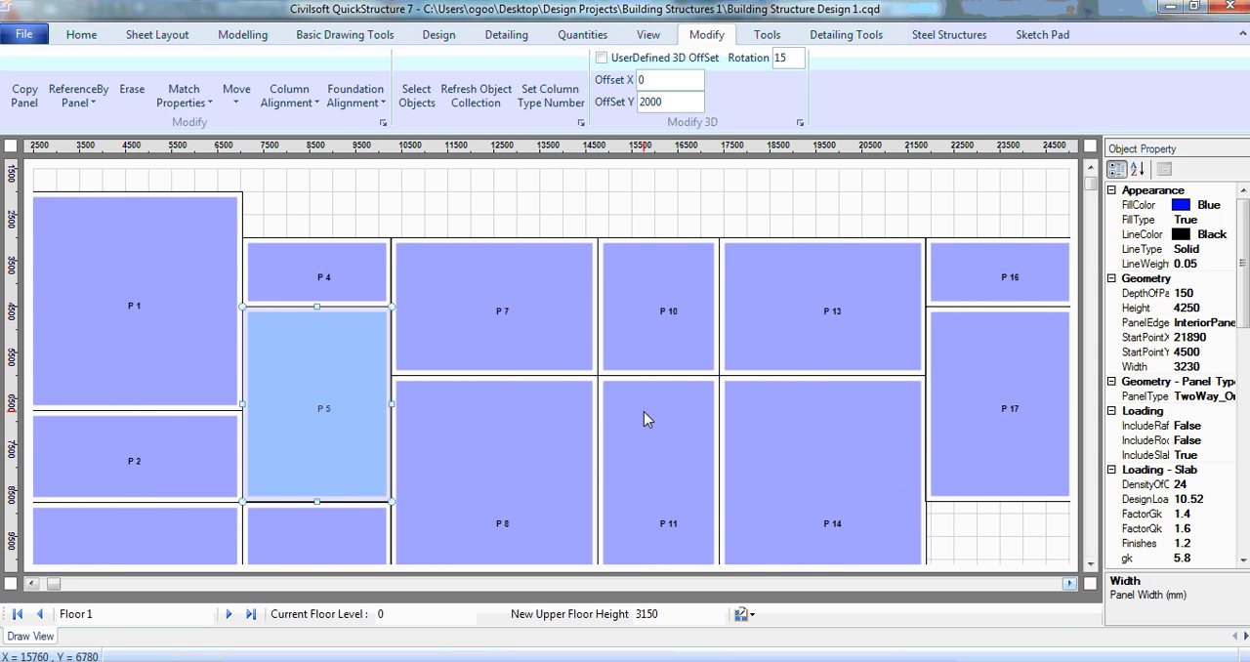
left_click(344, 531)
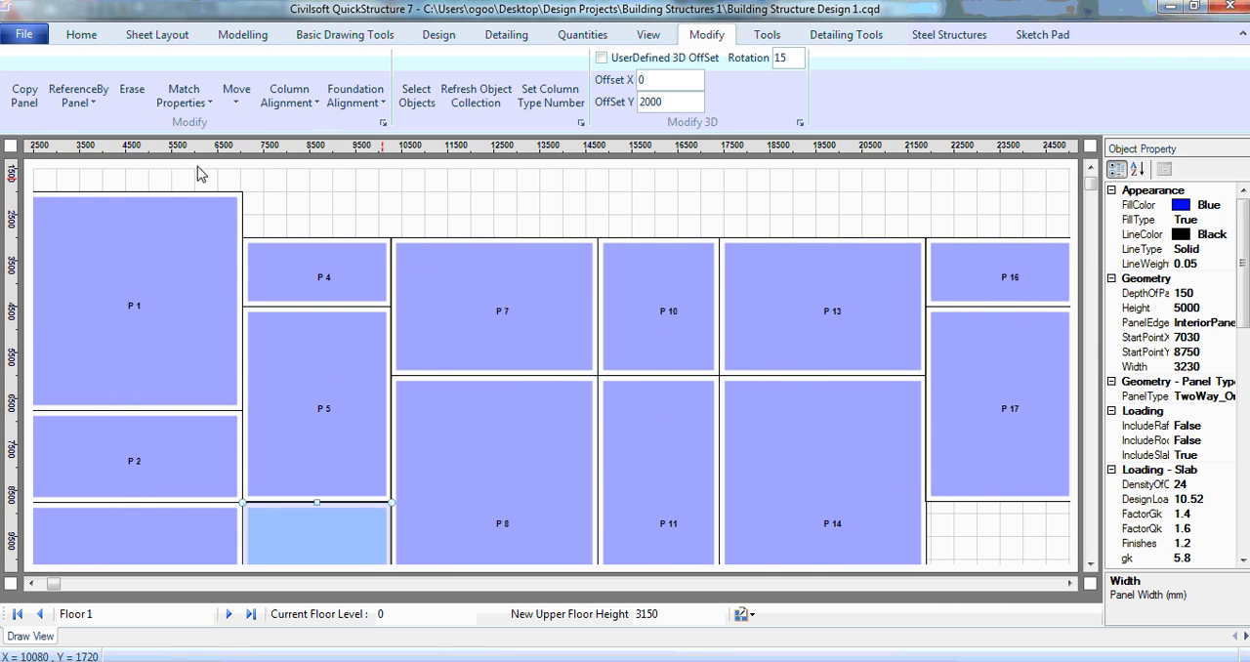
left_click(33, 90)
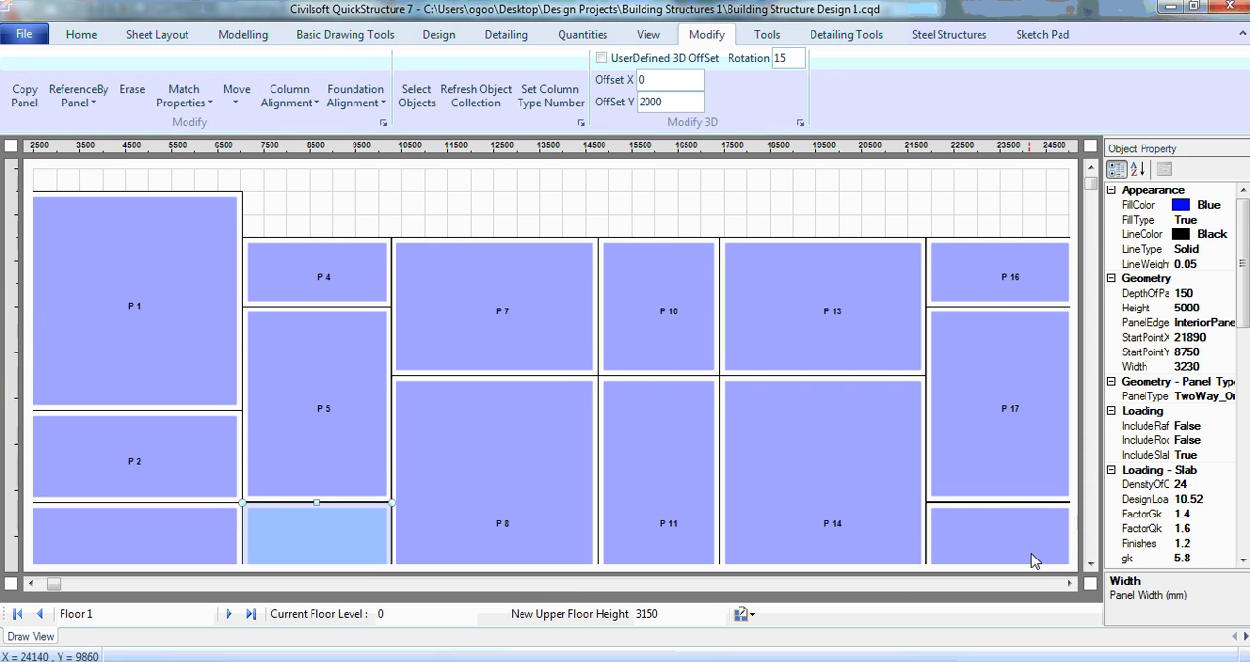
Step: Examine how the lower and right-hand edges of the copied panels line up with the rest of the floor layout
left_click(1090, 564)
left_click(1090, 565)
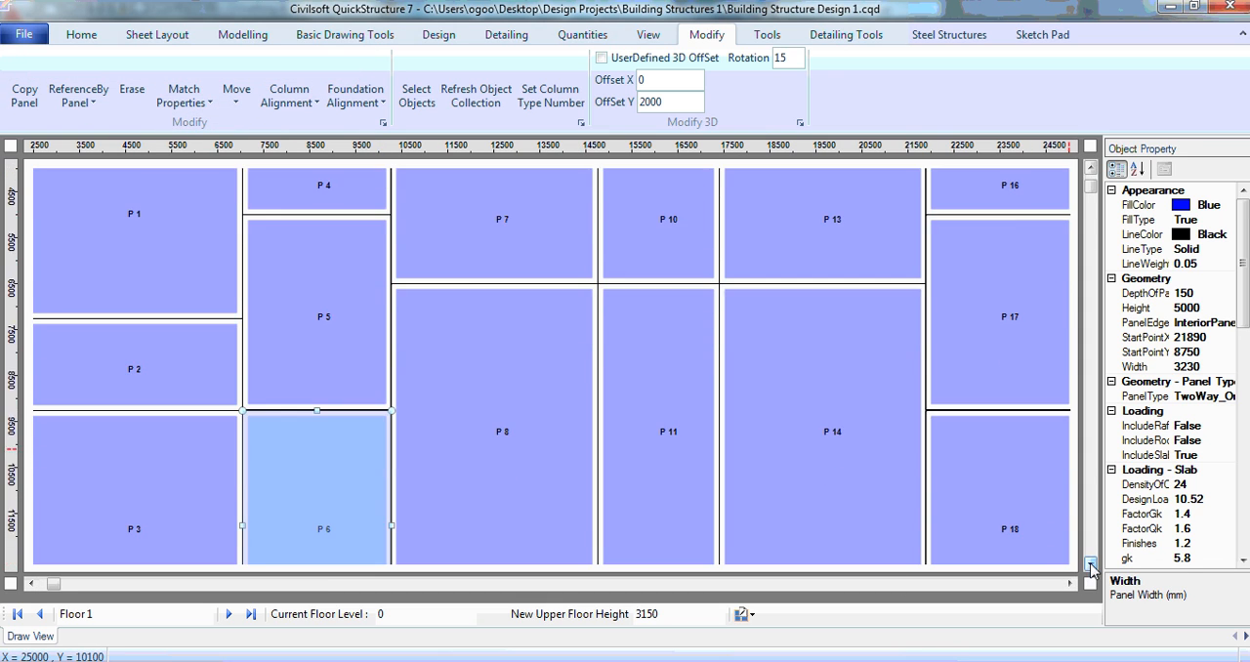
left_click(1090, 564)
left_click(1090, 564)
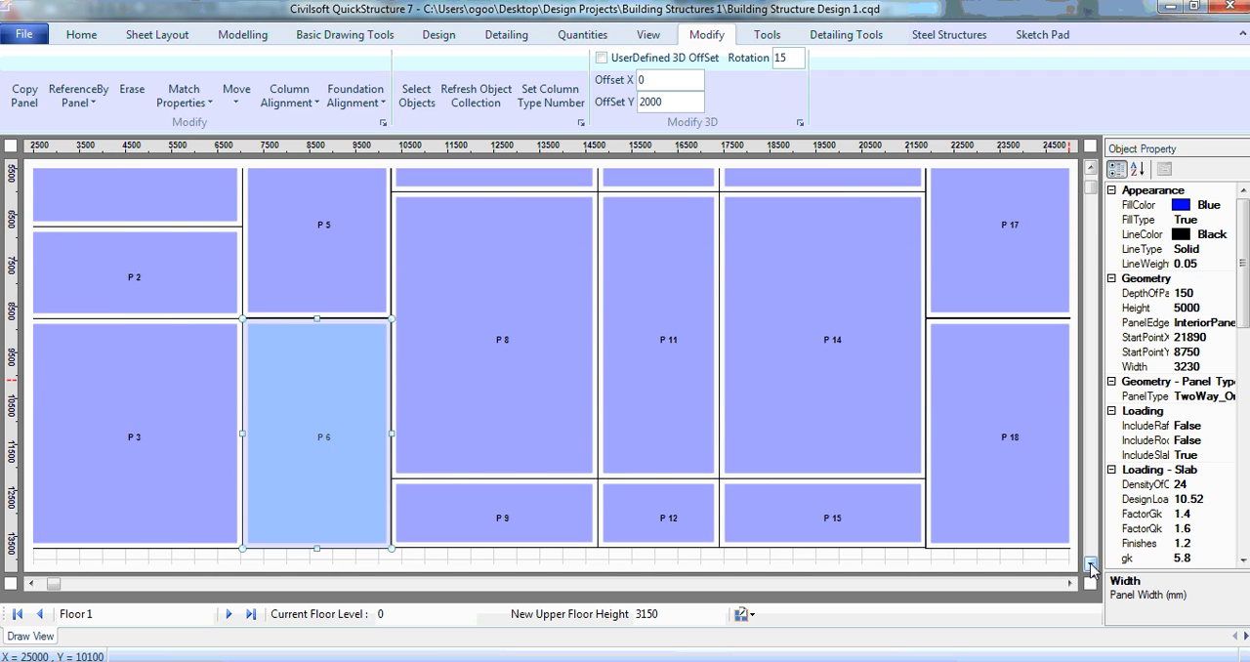
left_click(1090, 564)
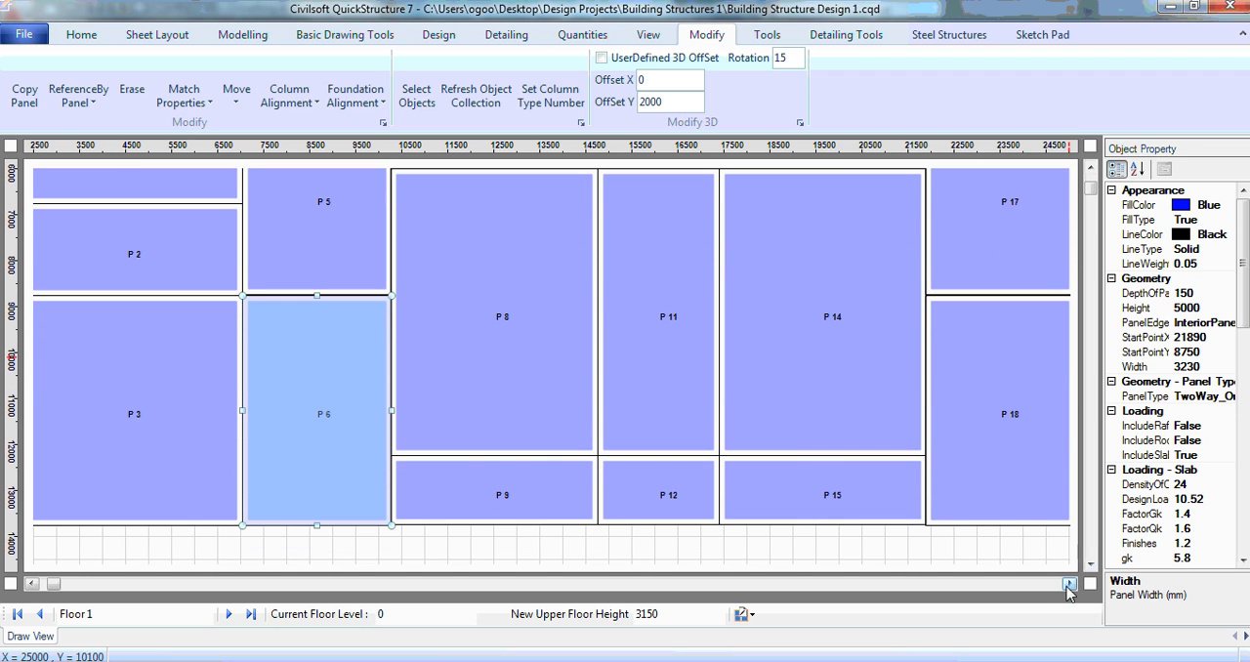
left_click(1070, 584)
left_click(1069, 584)
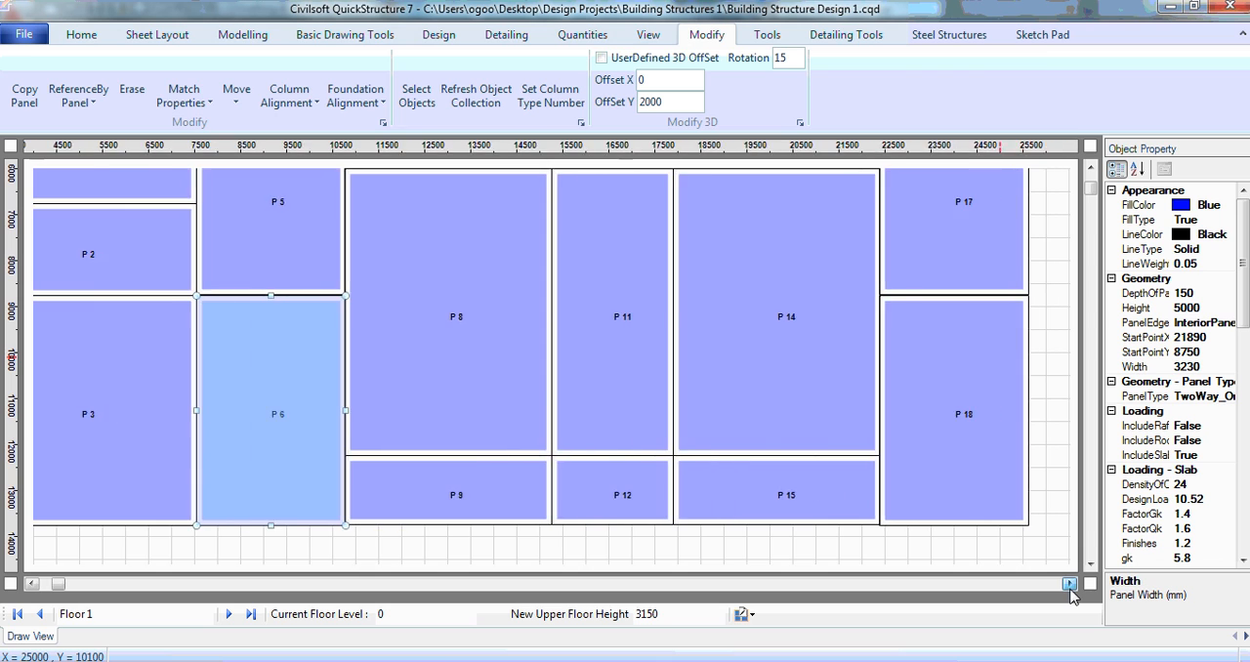
left_click(1069, 584)
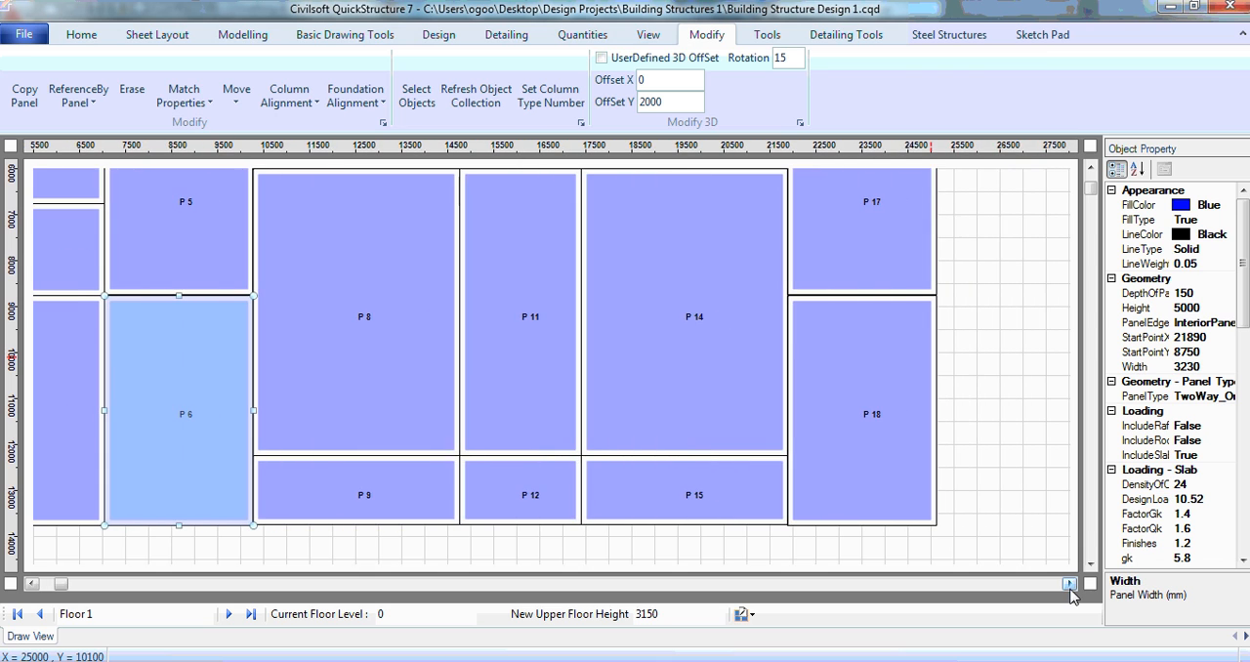
Step: Copy panel P1 with the Copy Panel command, placing the copy to the right of P16 with its top edge level with P1
left_click(32, 584)
left_click(32, 584)
left_click(33, 584)
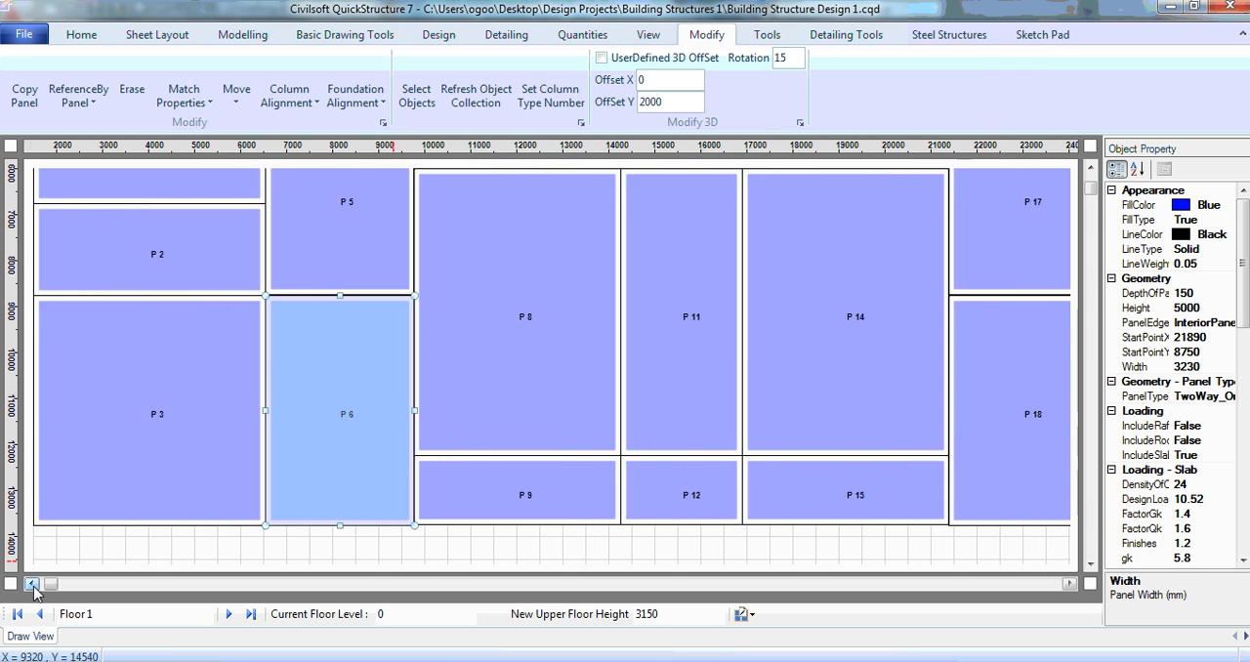
left_click(32, 584)
left_click(1091, 169)
left_click(1090, 168)
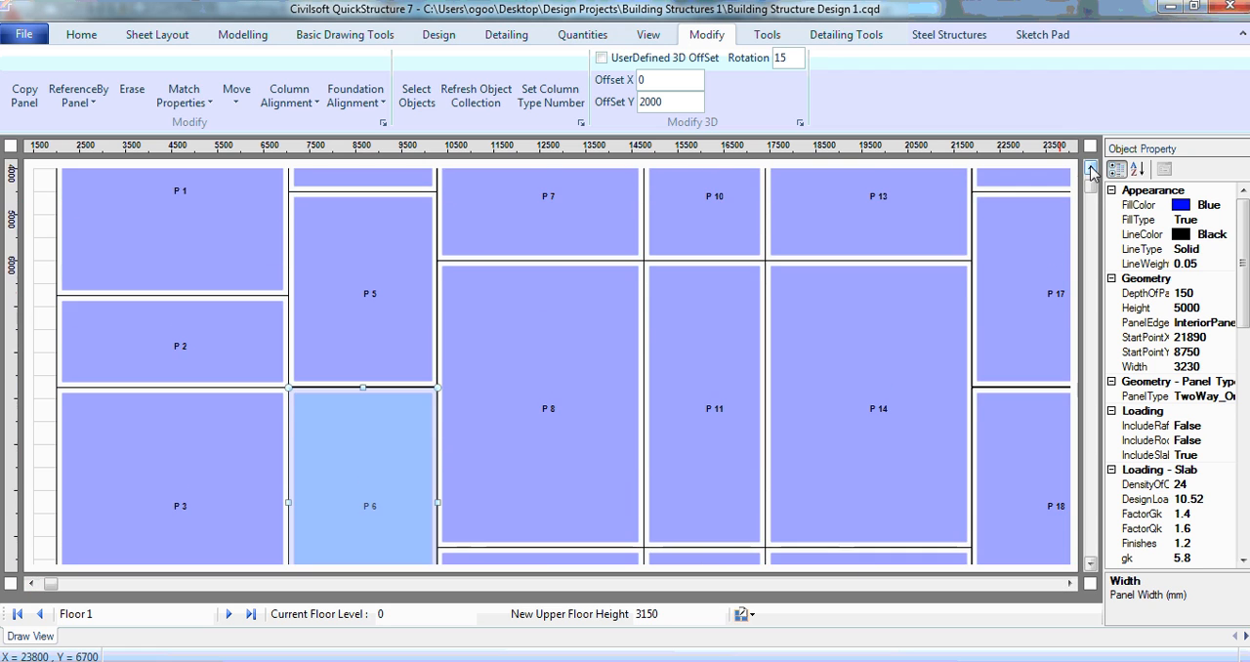
left_click(1090, 169)
left_click(1091, 169)
left_click(1091, 169)
left_click(1091, 169)
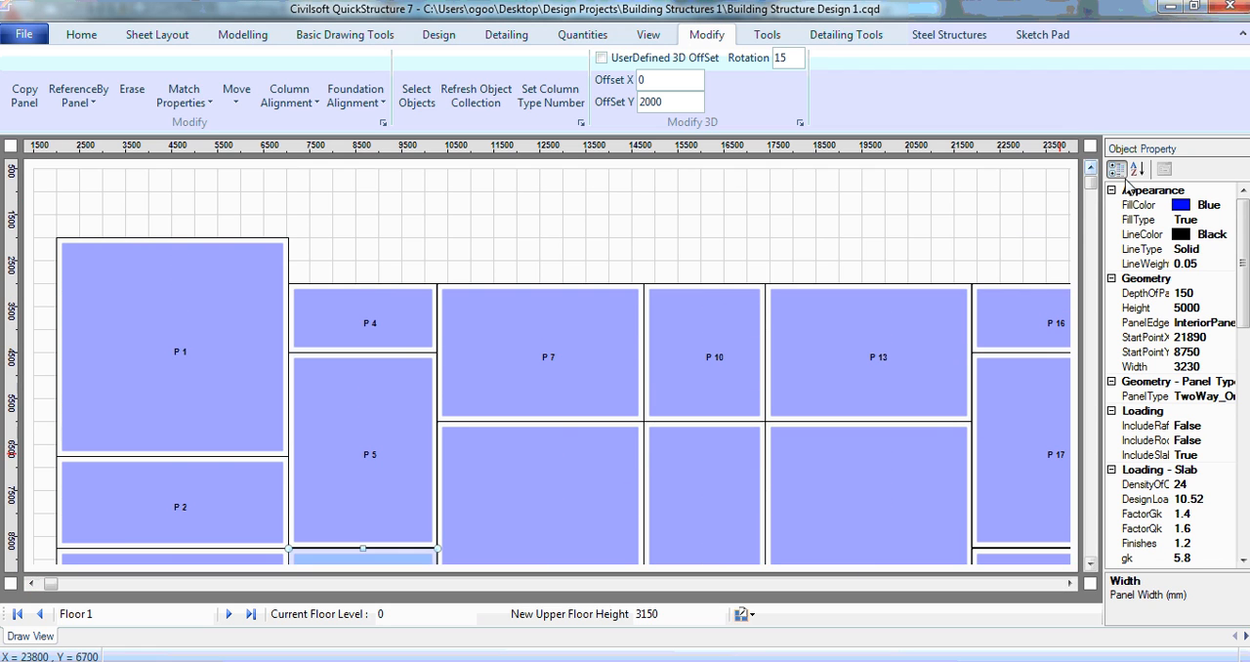
left_click(195, 323)
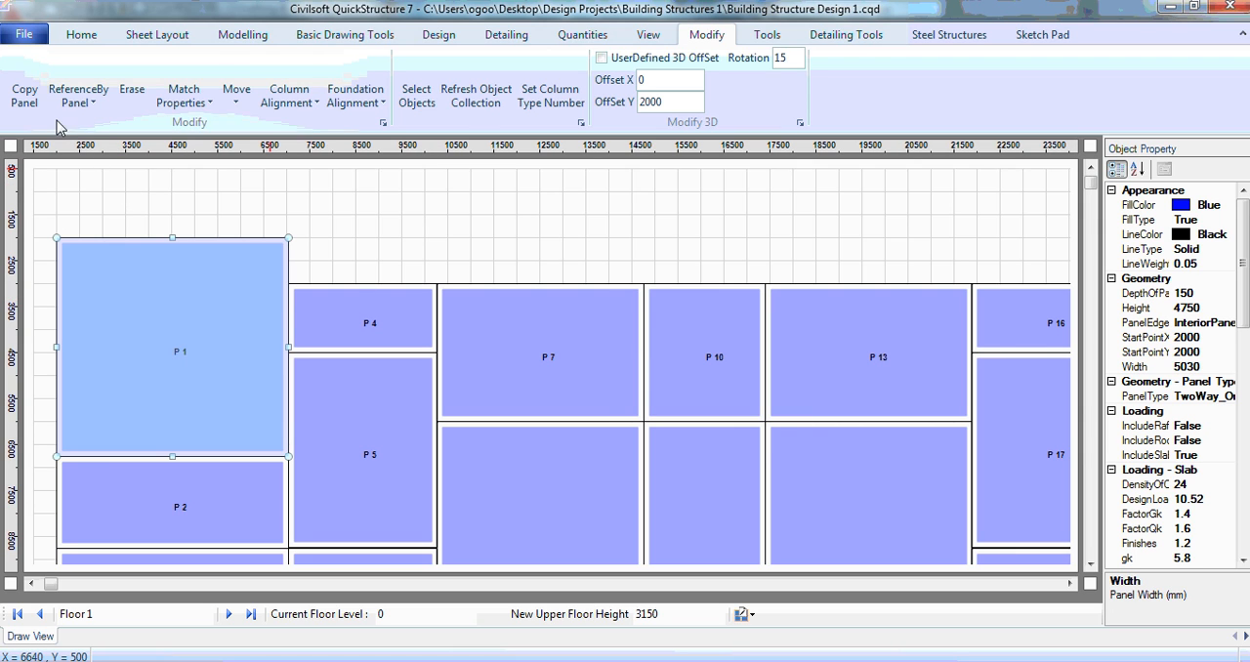
left_click(1070, 584)
left_click(1069, 584)
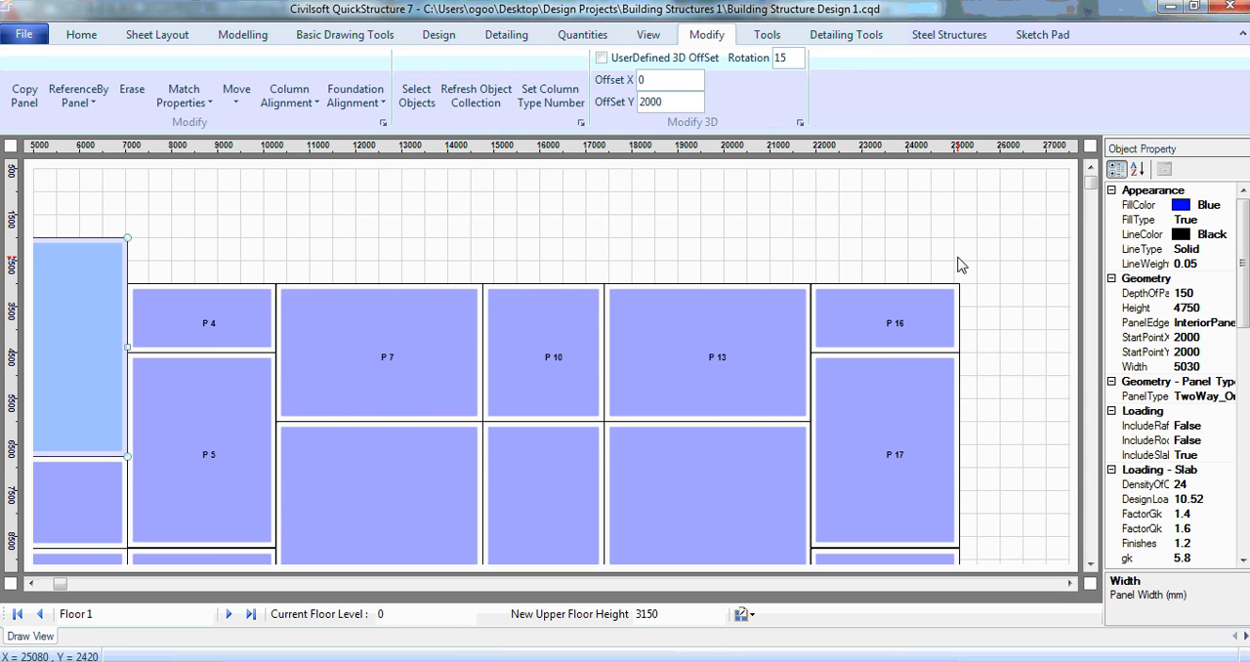
left_click(958, 257)
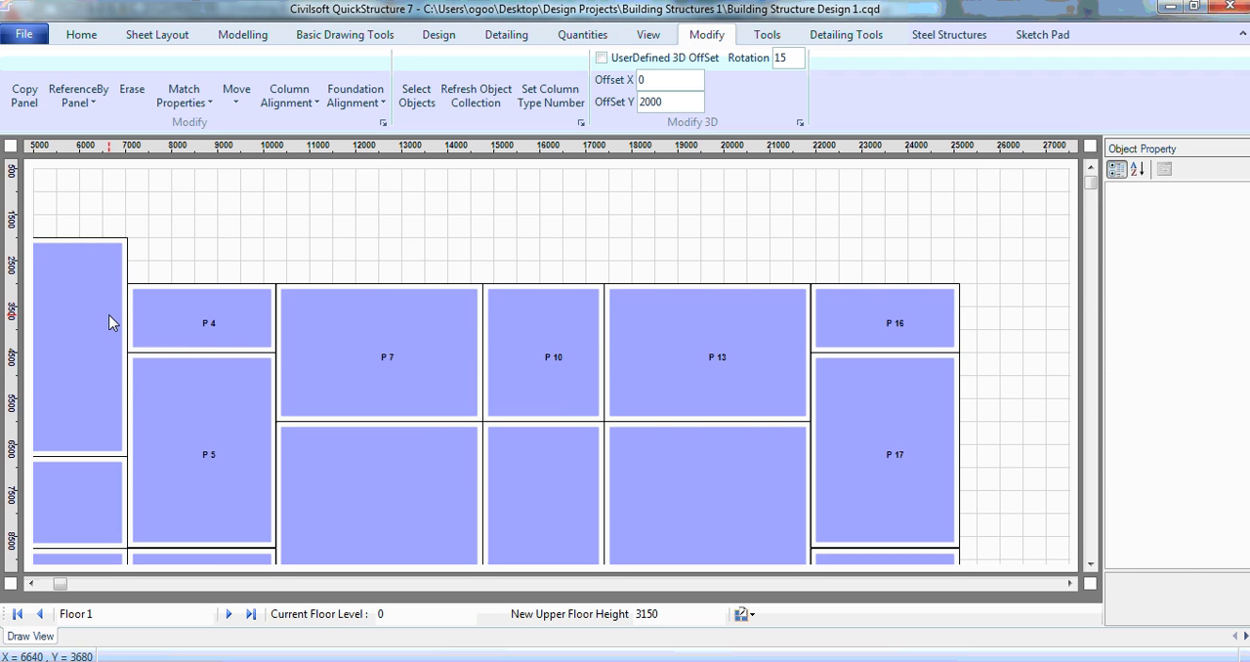
left_click(86, 290)
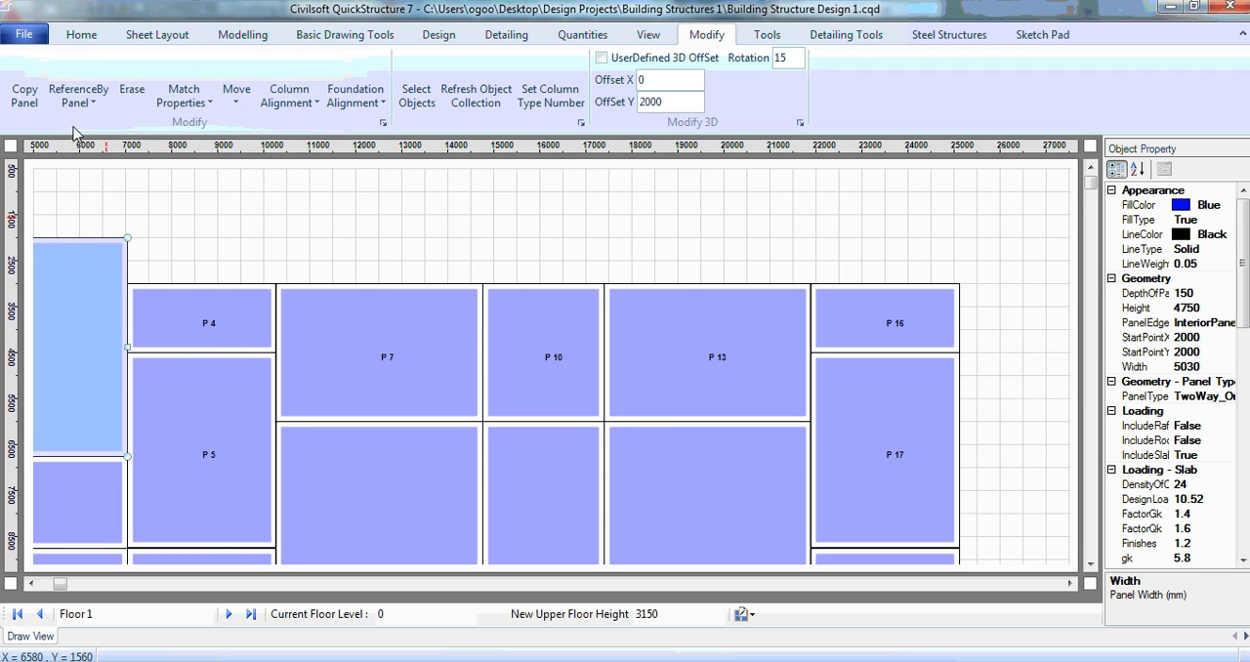
left_click(30, 98)
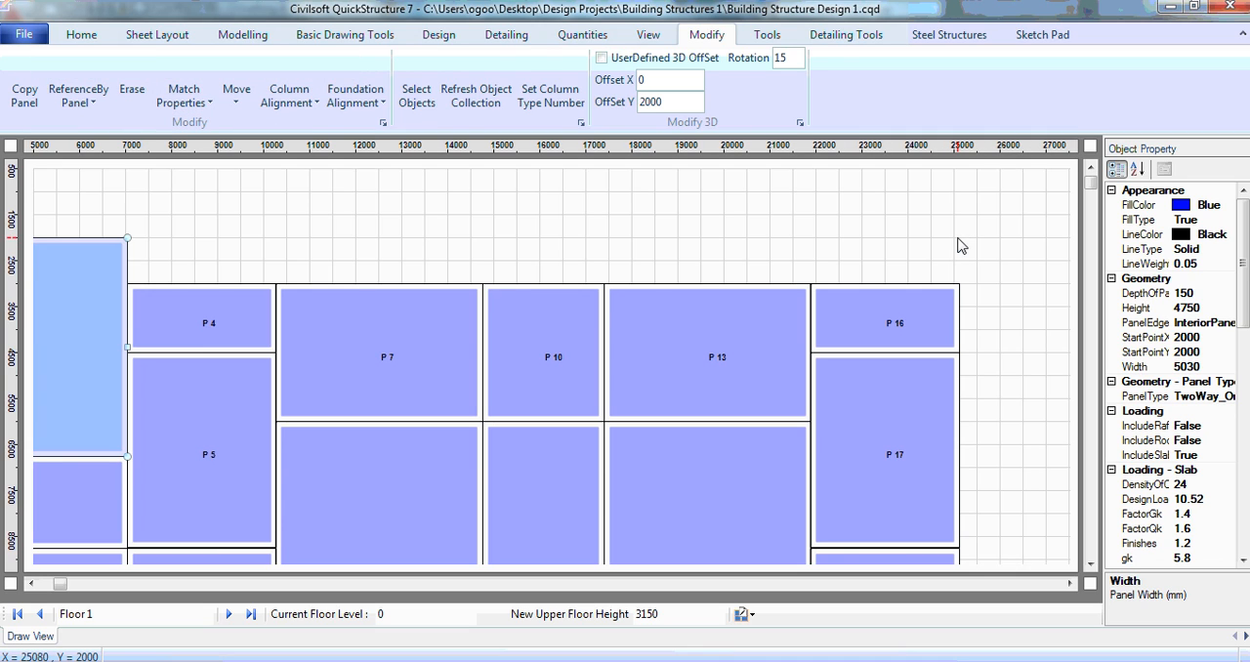
left_click(960, 240)
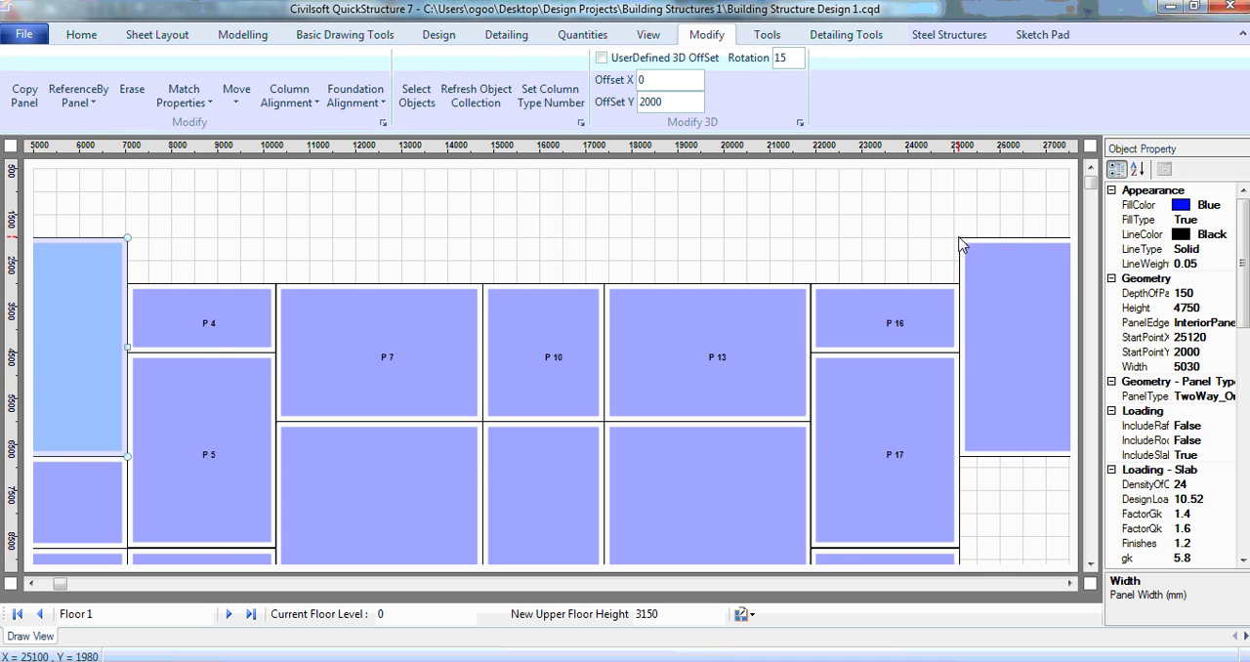
Step: Copy panel P2 with the Copy Panel command, placing the copy directly below the new copy of P1
left_click(79, 502)
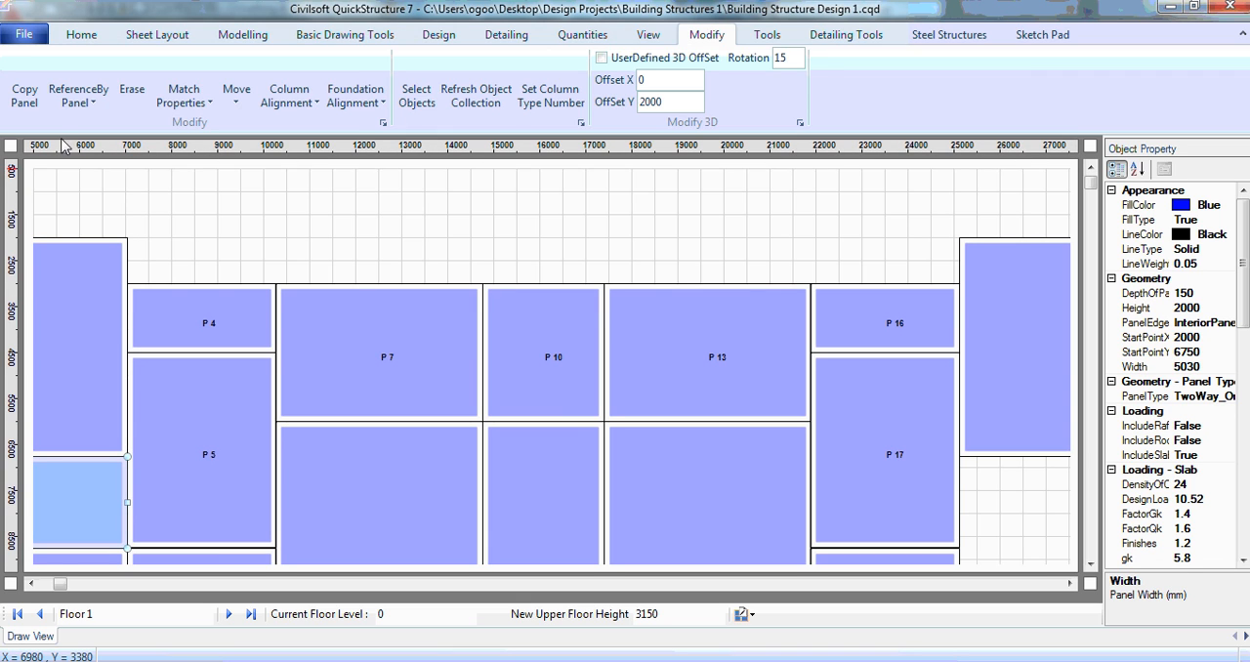
left_click(34, 92)
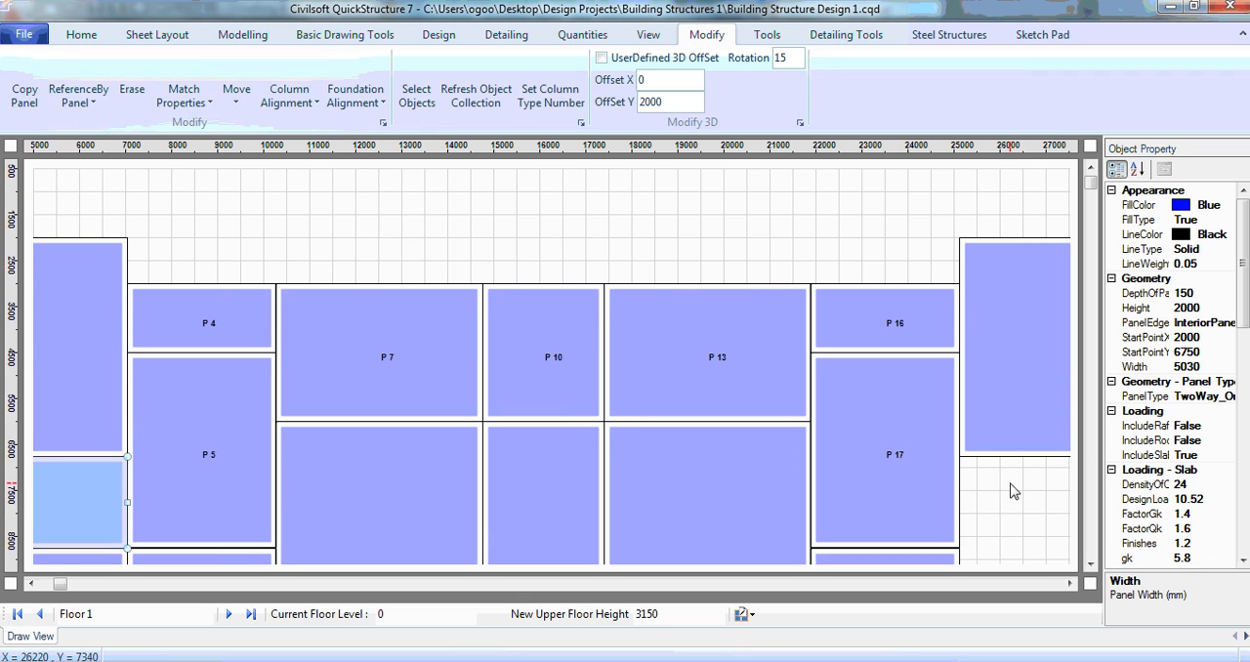
left_click(964, 462)
Step: Copy panel P3 with the Copy Panel command, placing the copy at the upper-right corner of P18
left_click(1091, 566)
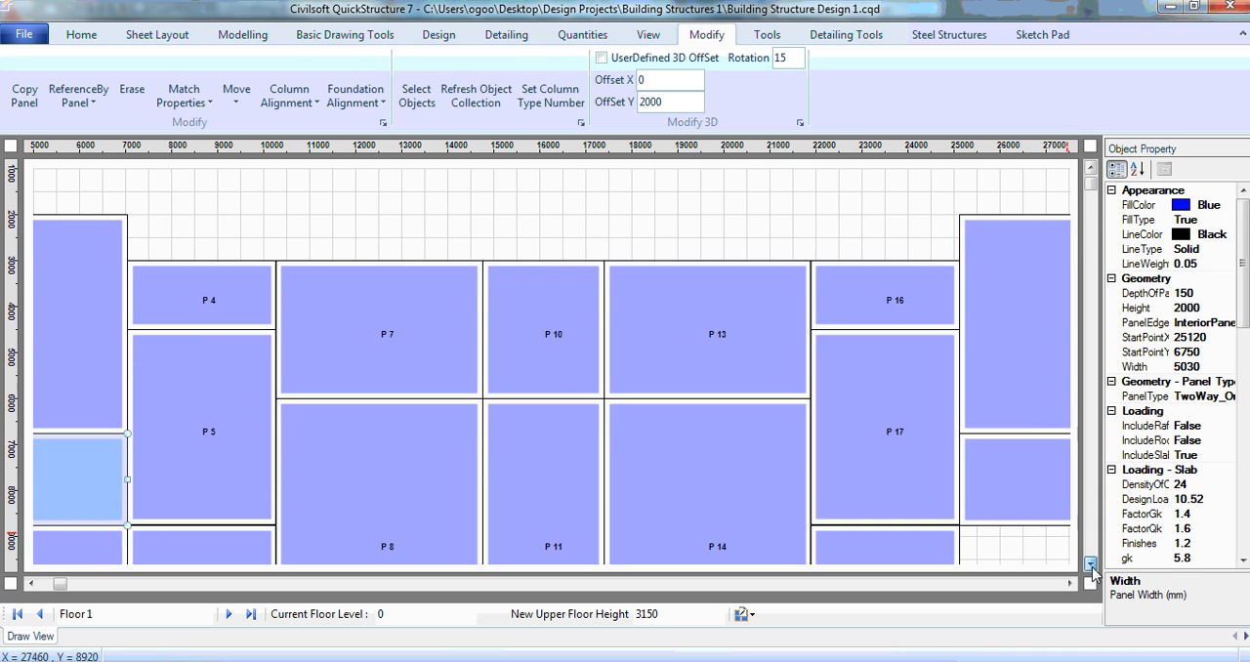
left_click(1092, 567)
left_click(1092, 566)
left_click(1091, 566)
left_click(1091, 567)
left_click(1092, 566)
left_click(1092, 566)
left_click(1092, 566)
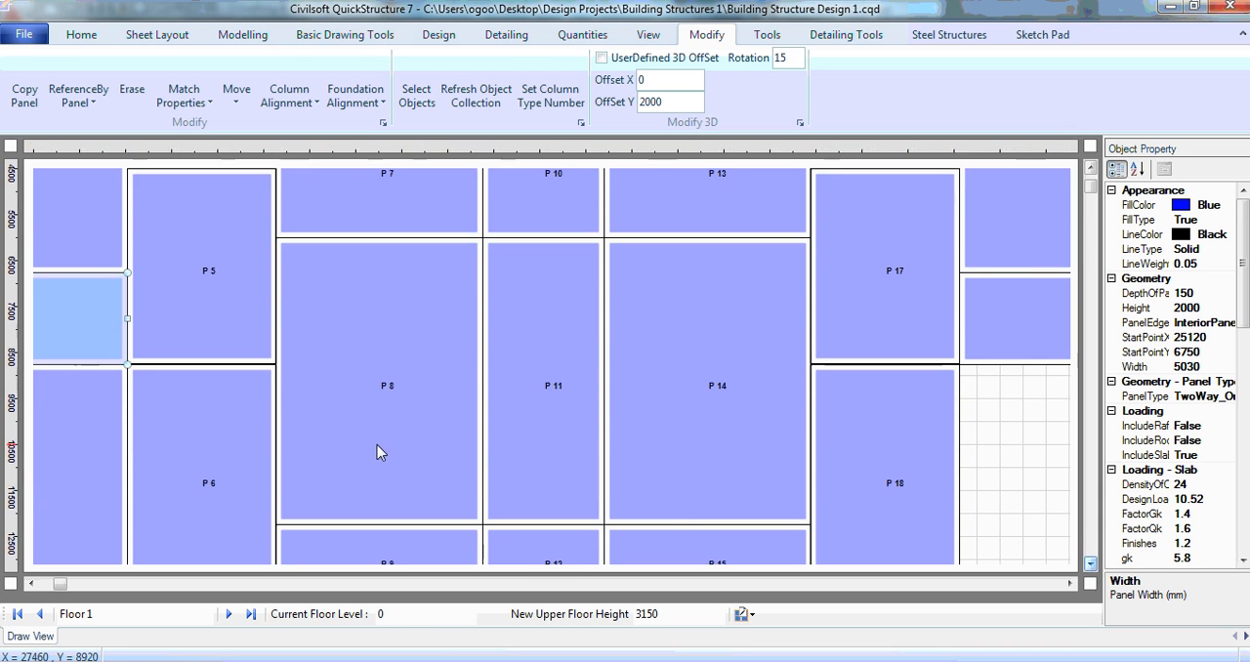
left_click(94, 435)
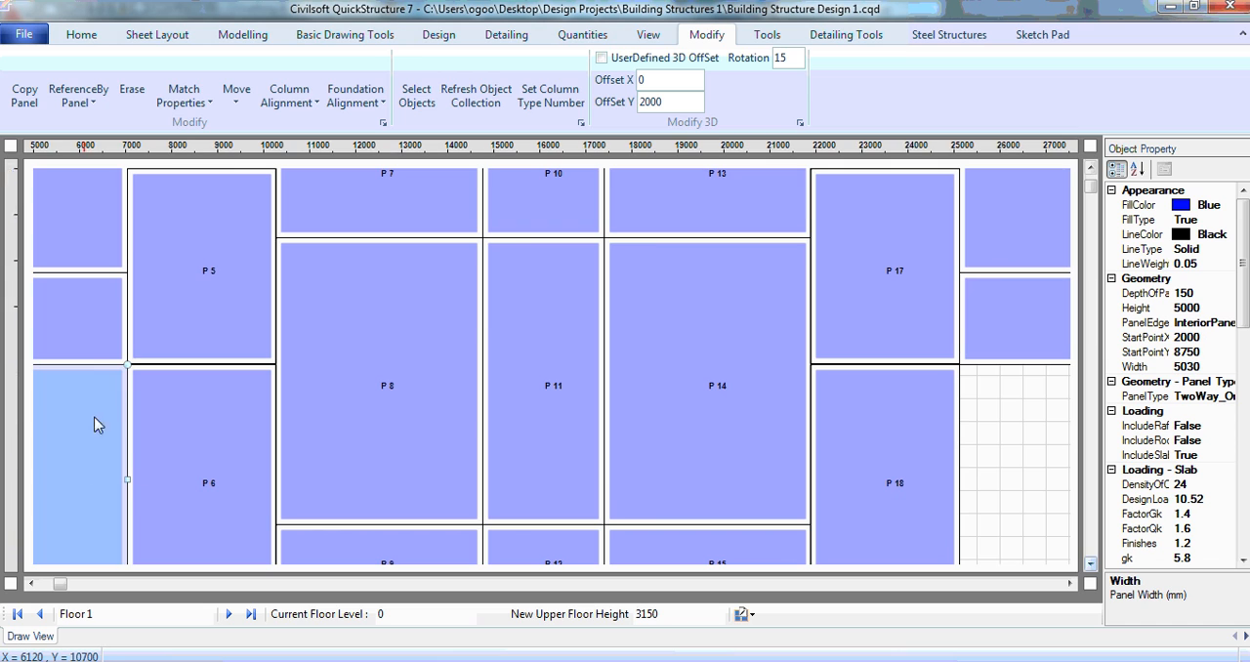
left_click(30, 104)
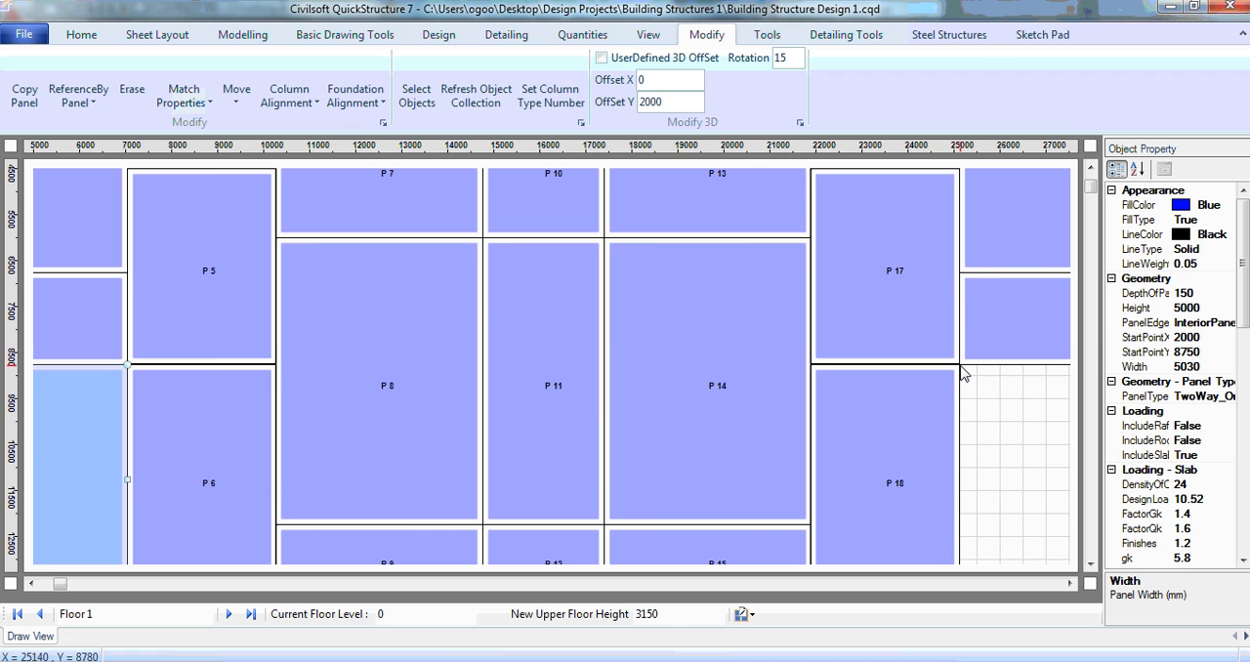
left_click(962, 373)
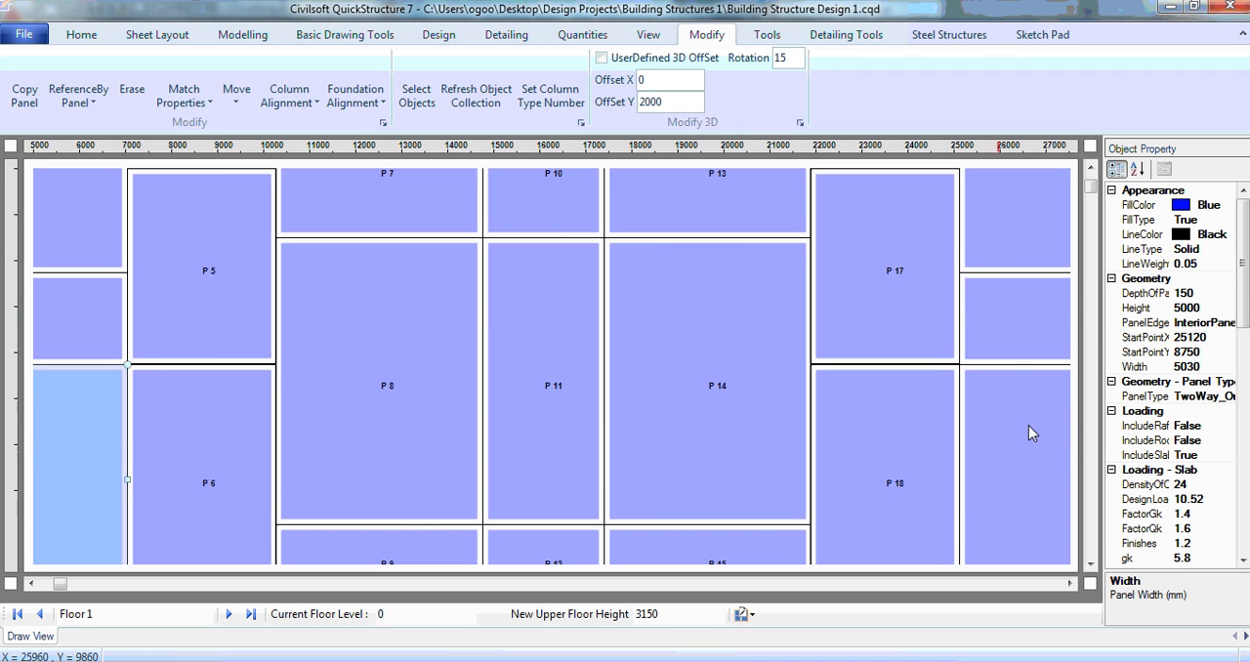
Step: Set the drawing scale to 1:150 and clear the panel selection
left_click(257, 42)
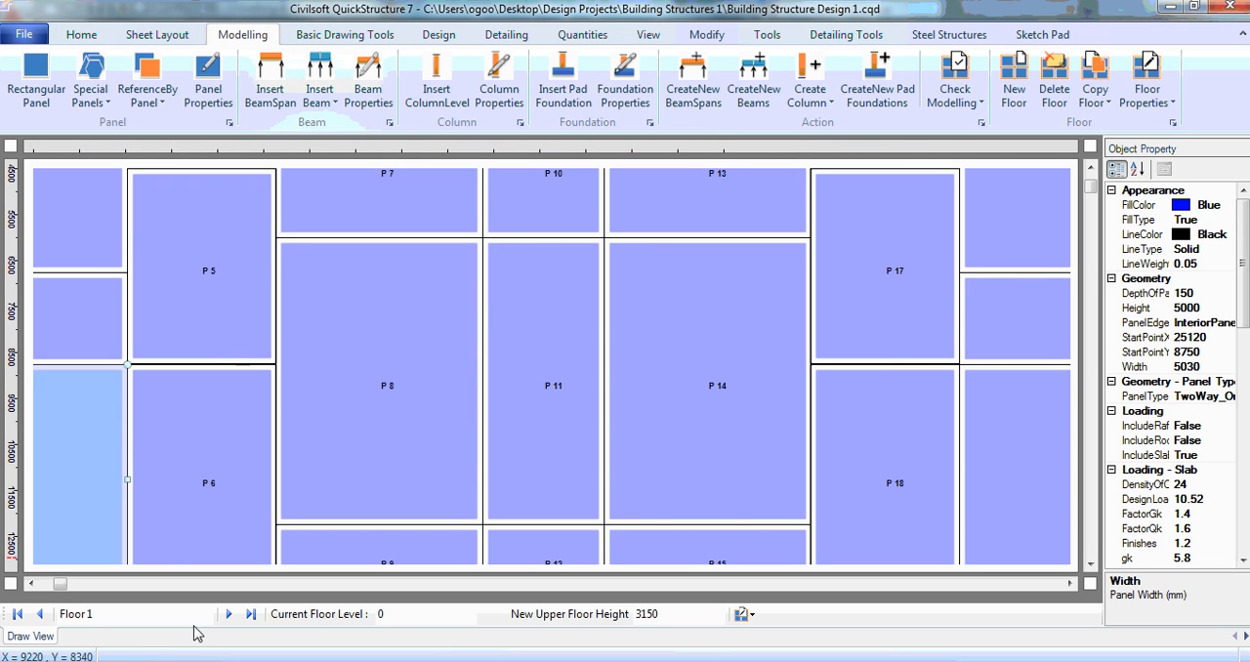
left_click_drag(61, 586, 47, 585)
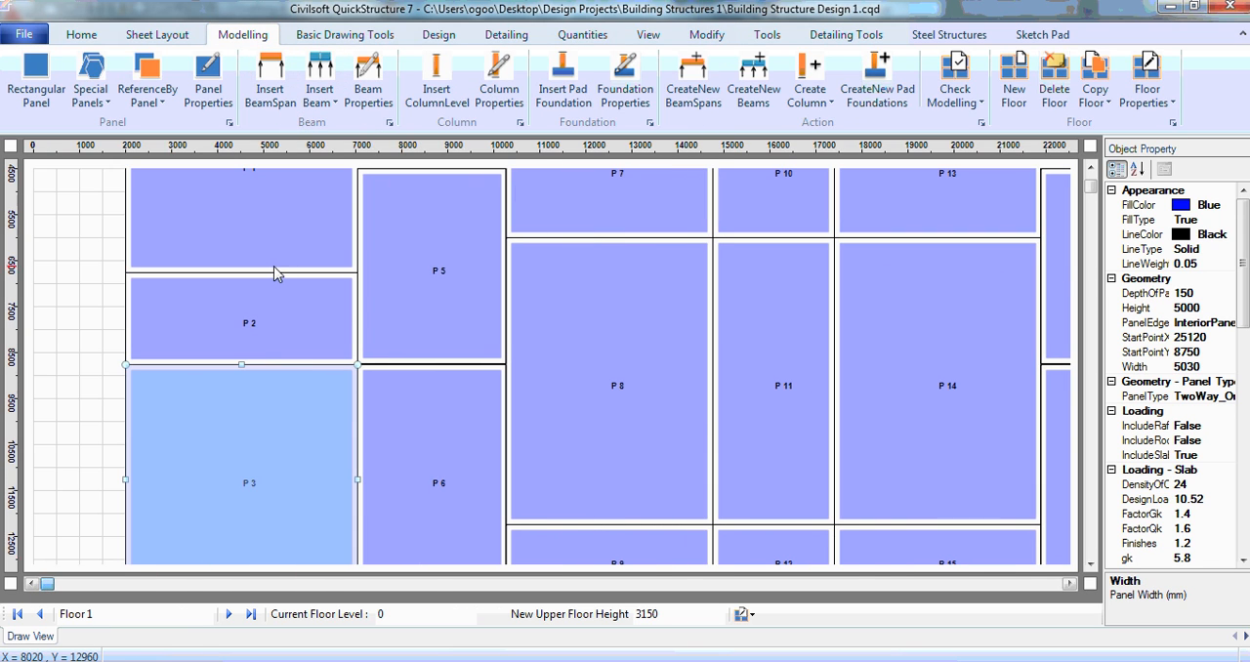
scroll(1087, 205, "up", 5)
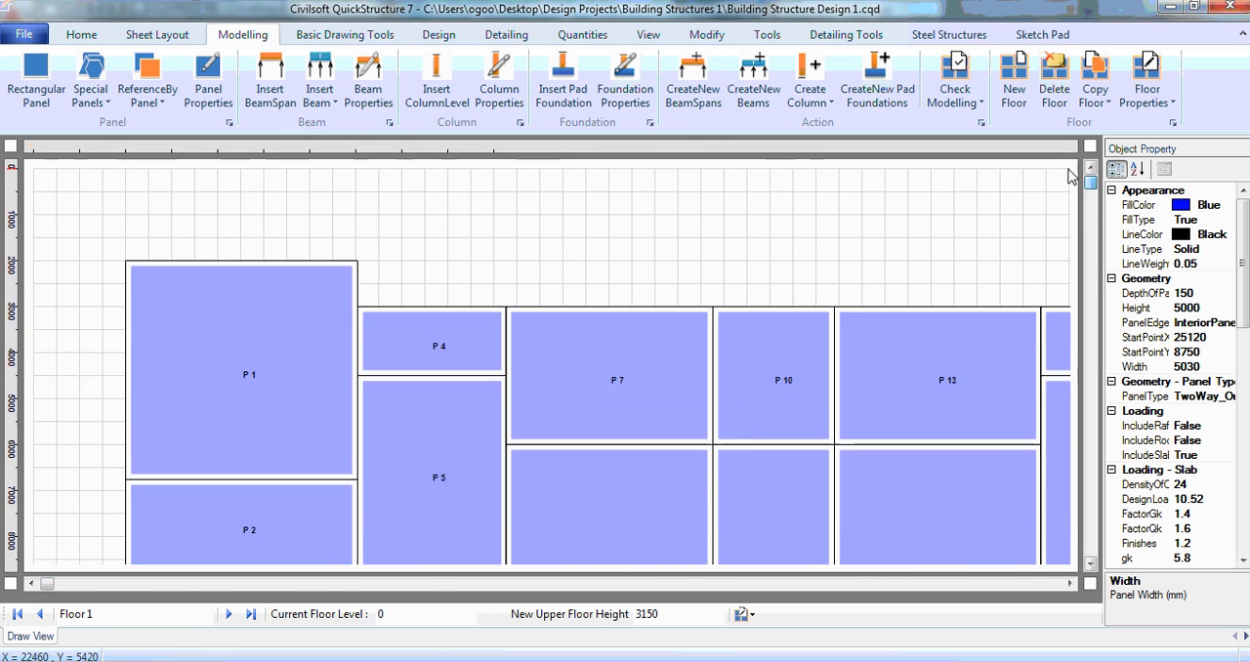
left_click(647, 34)
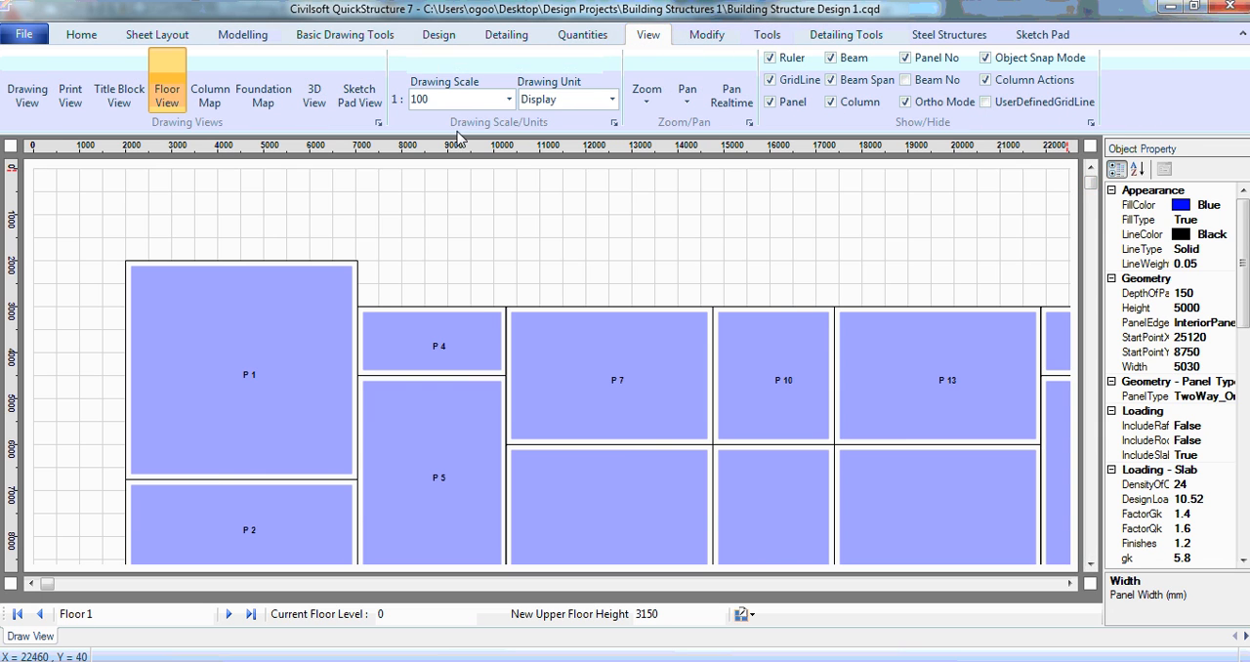
left_click(511, 100)
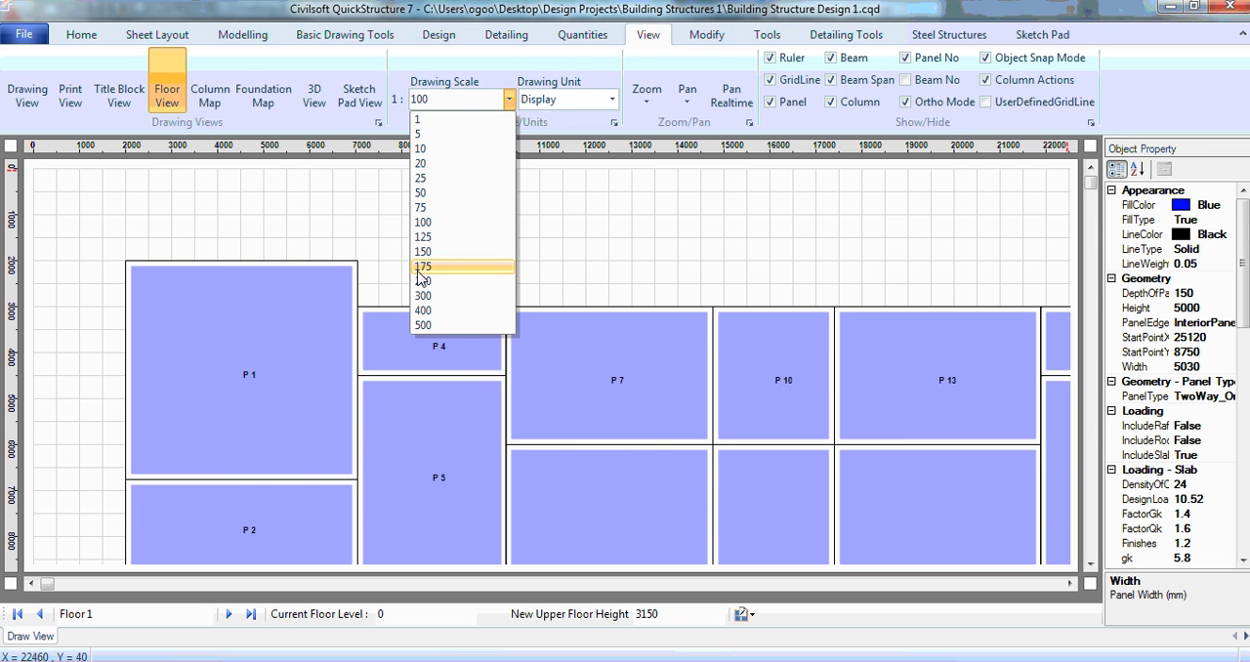
left_click(442, 253)
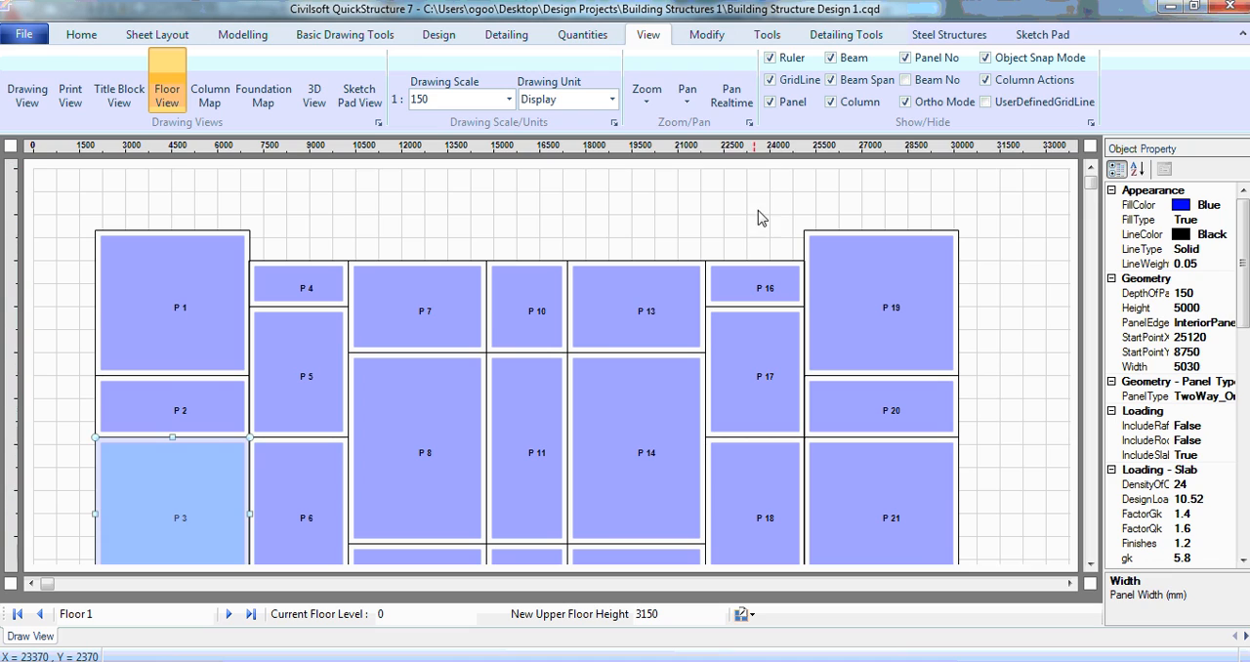
left_click(753, 228)
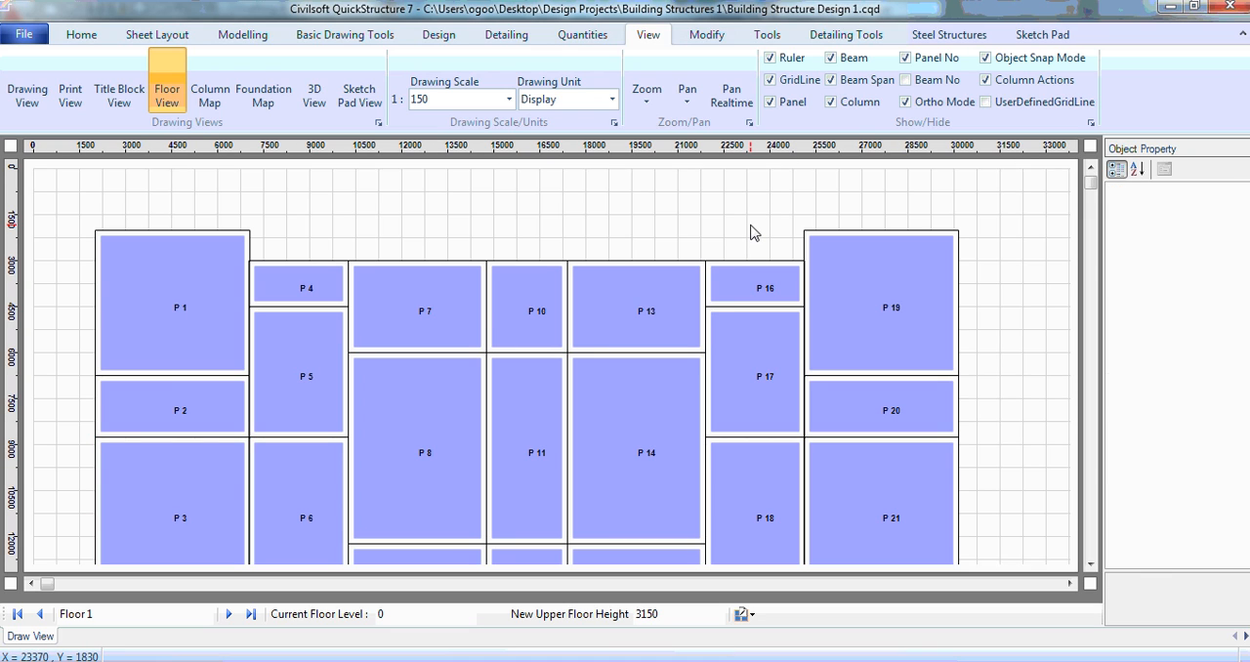